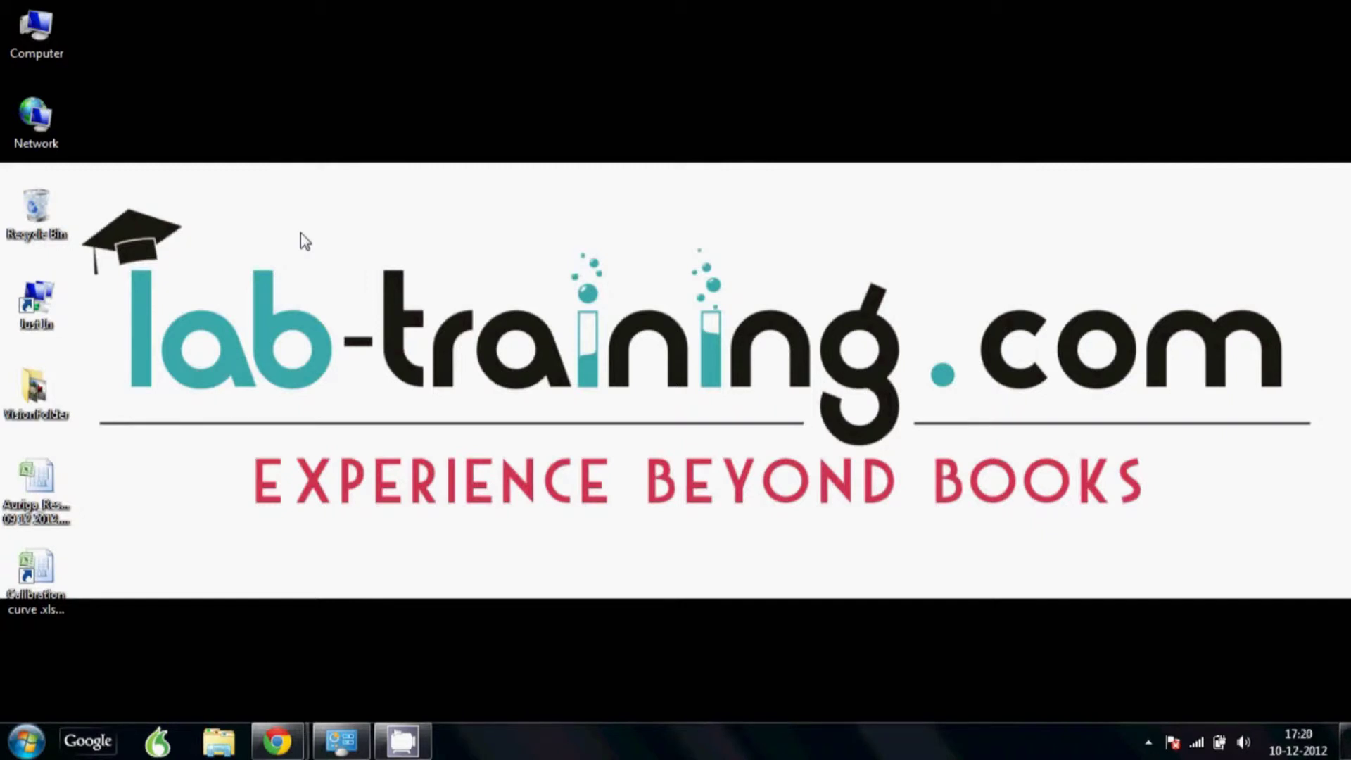
Open the Calibration curve workbook and look over its chart and data.
left_click(52, 567)
double_click(52, 567)
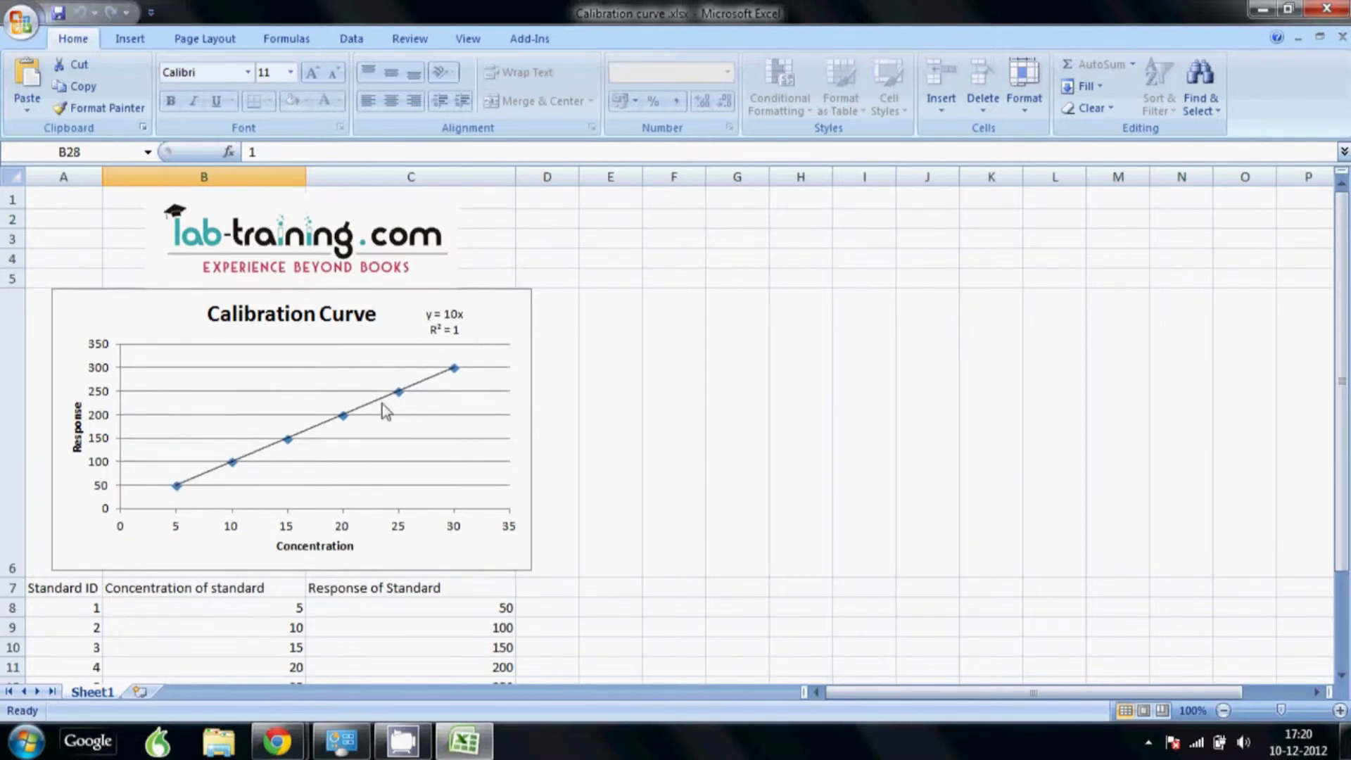
scroll(382, 407, "down", 3)
scroll(366, 425, "up", 2)
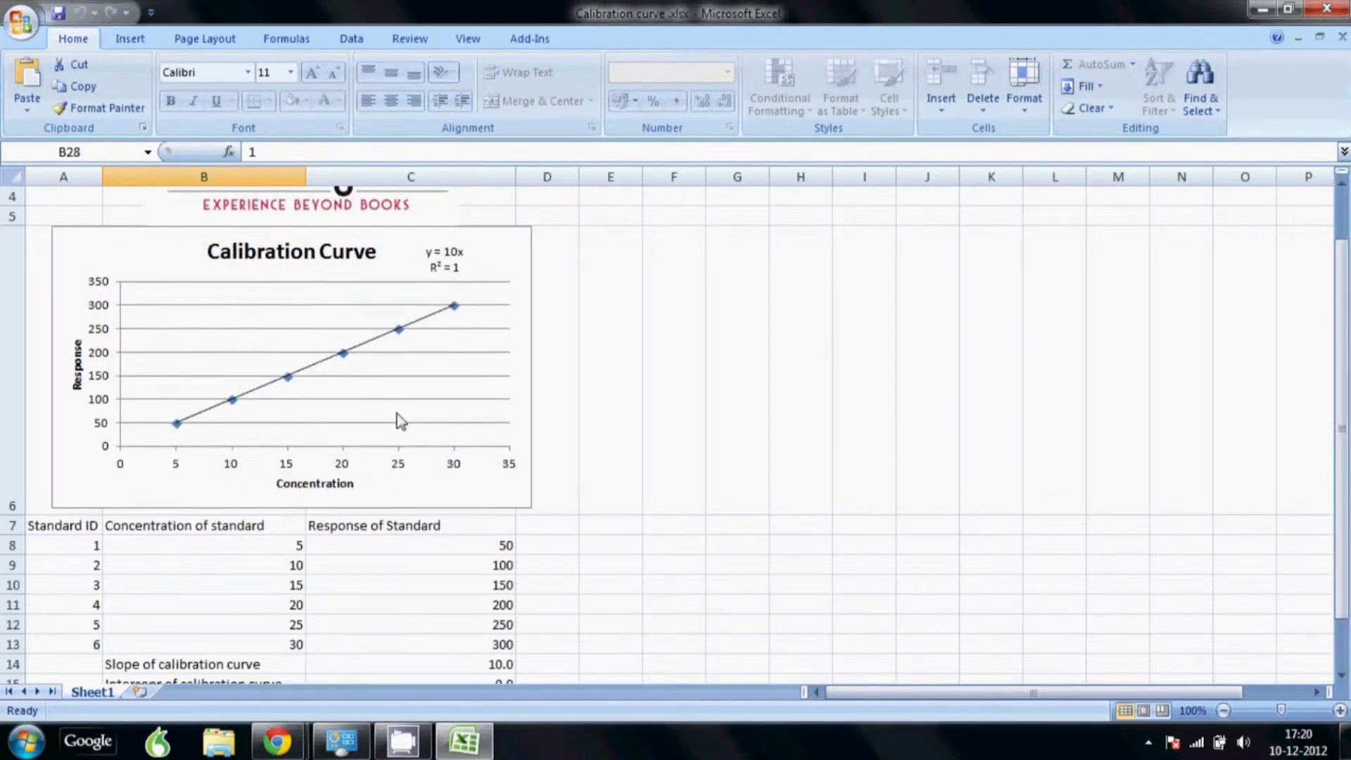
scroll(379, 426, "down", 2)
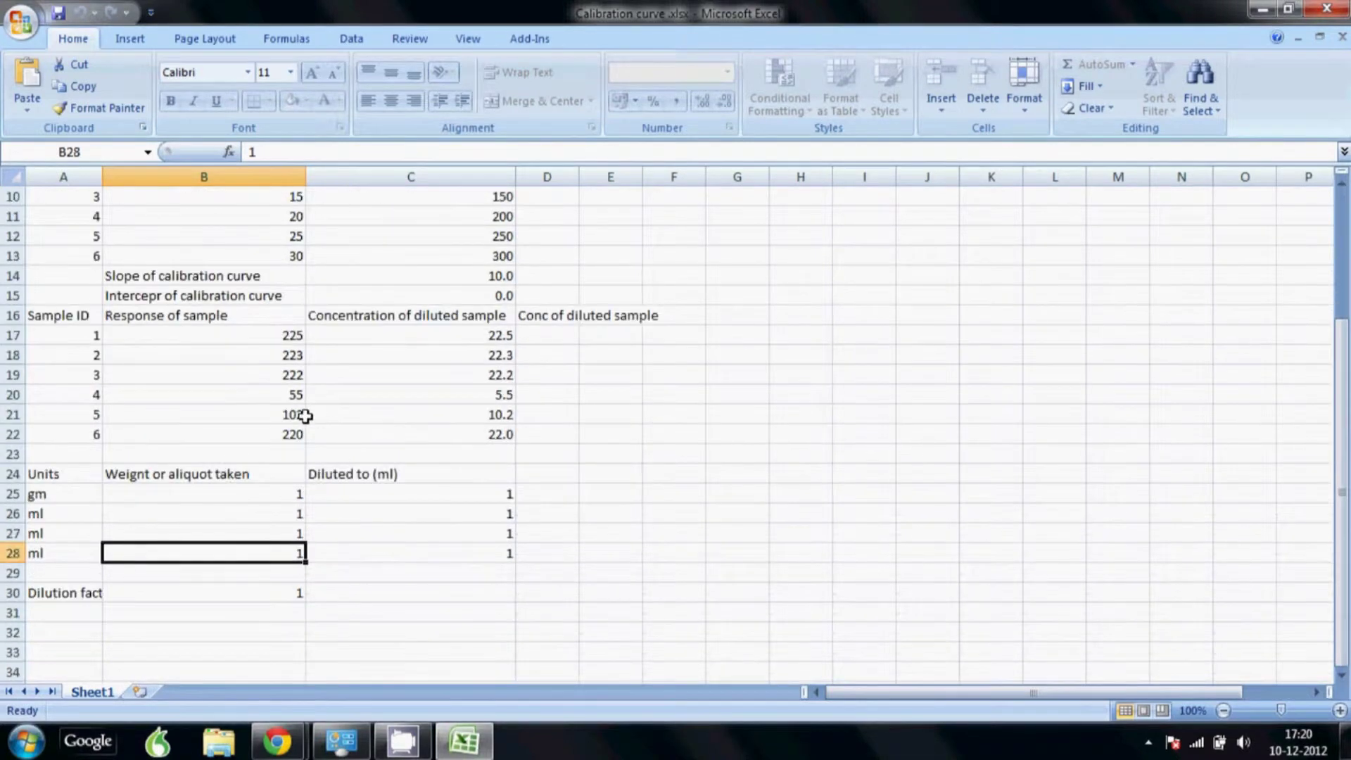
scroll(295, 394, "up", 2)
Change standard 1's concentration to 2.5 and standard 2's response to 75, dropping R² to 0.9754.
left_click(274, 563)
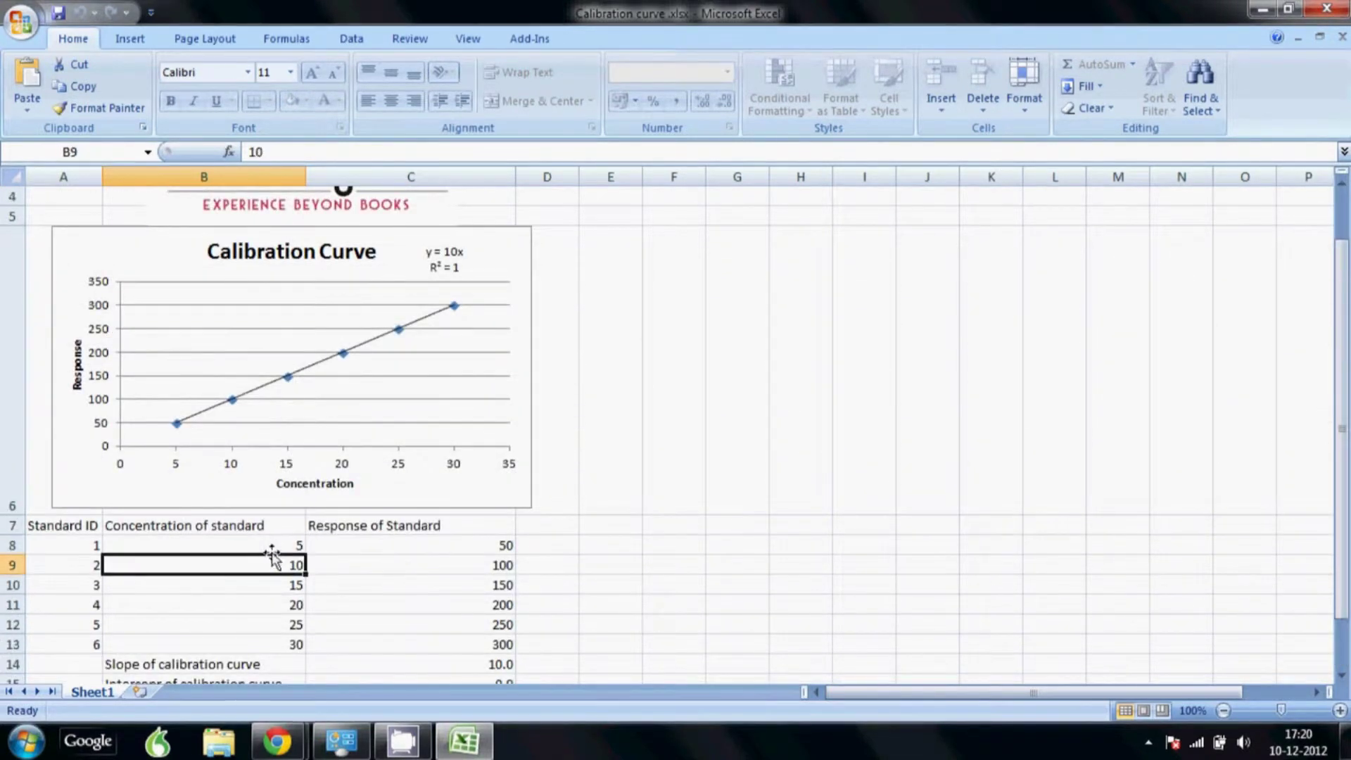
left_click(272, 547)
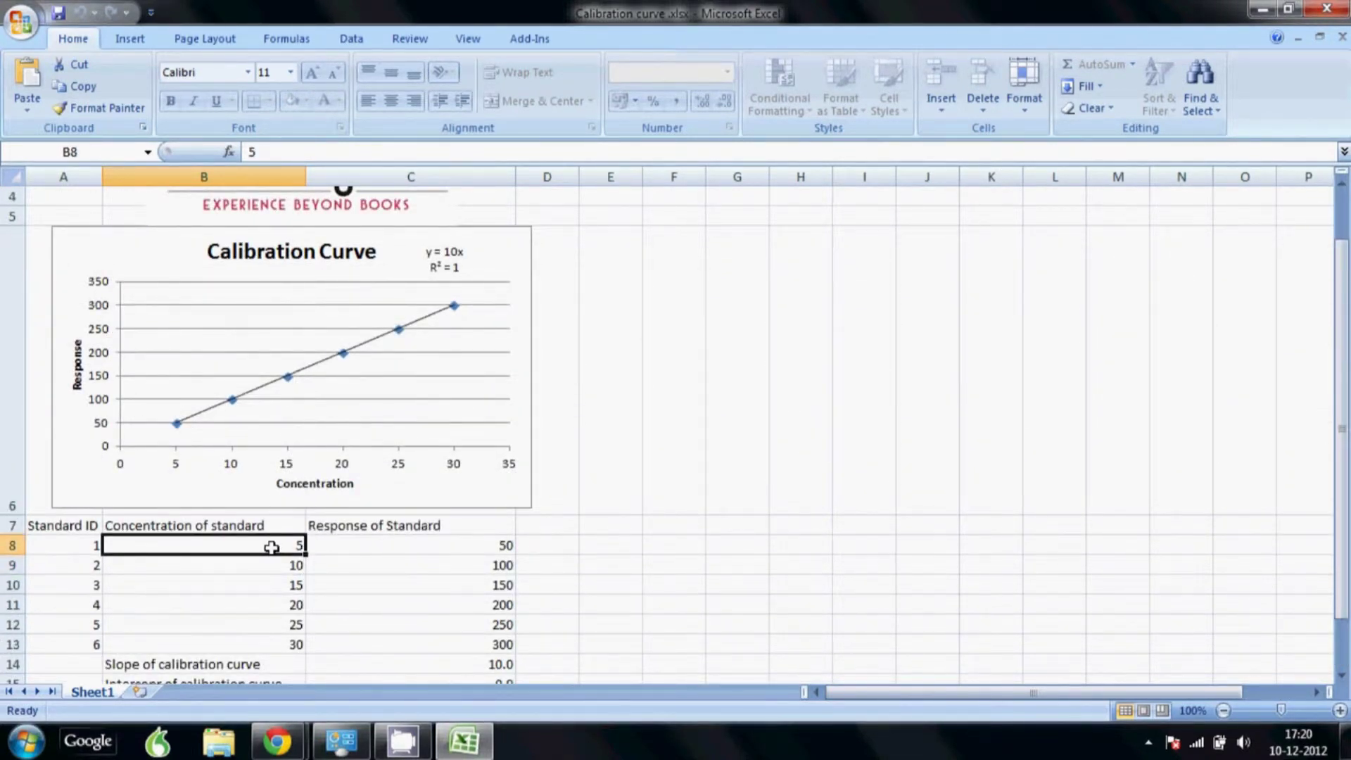
type("2.")
key("Return")
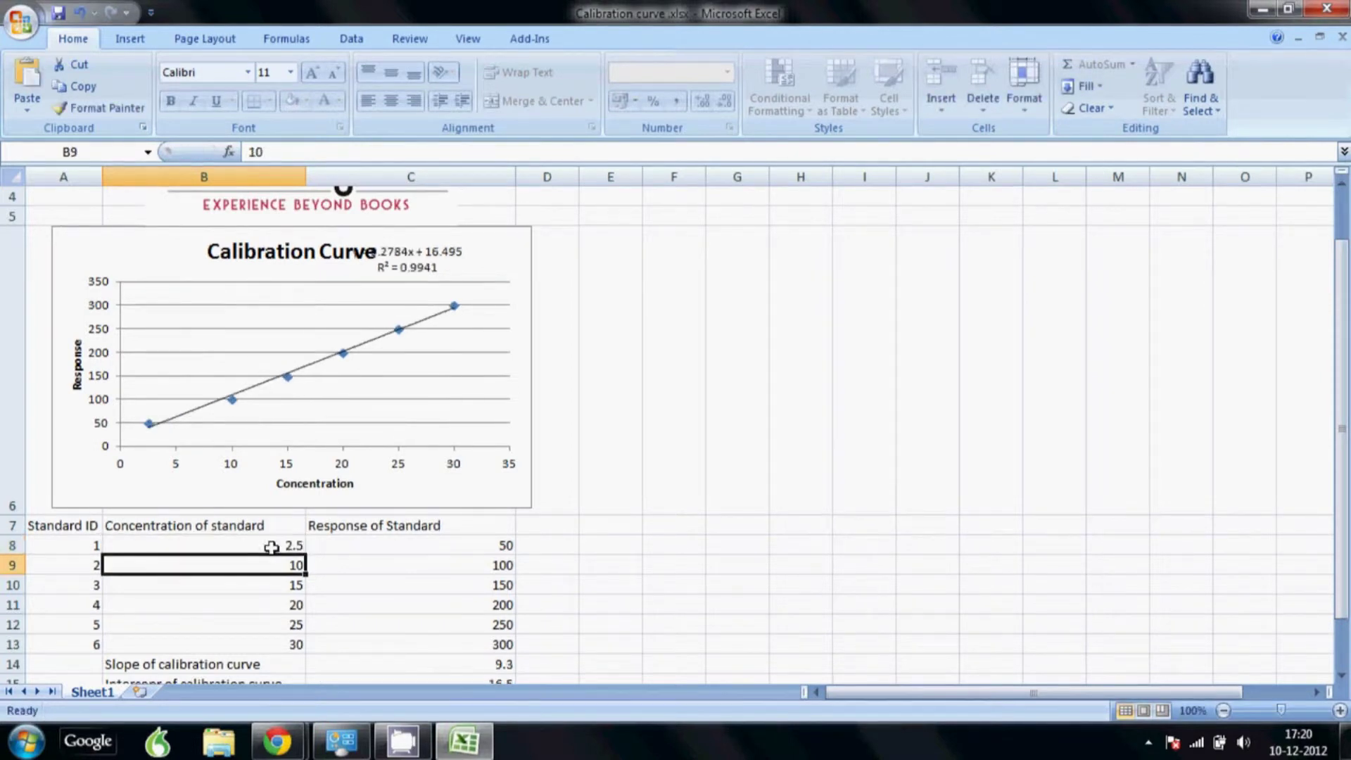
left_click(434, 560)
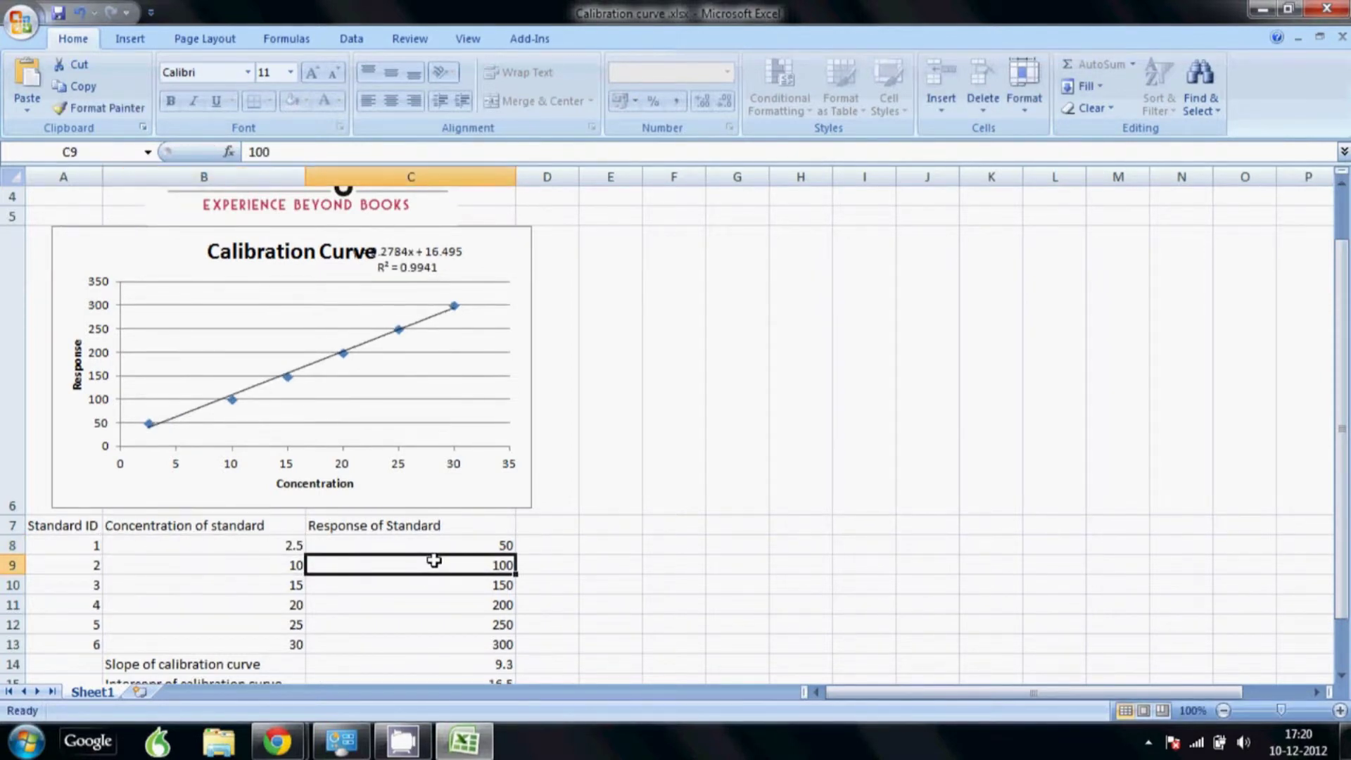
type("75")
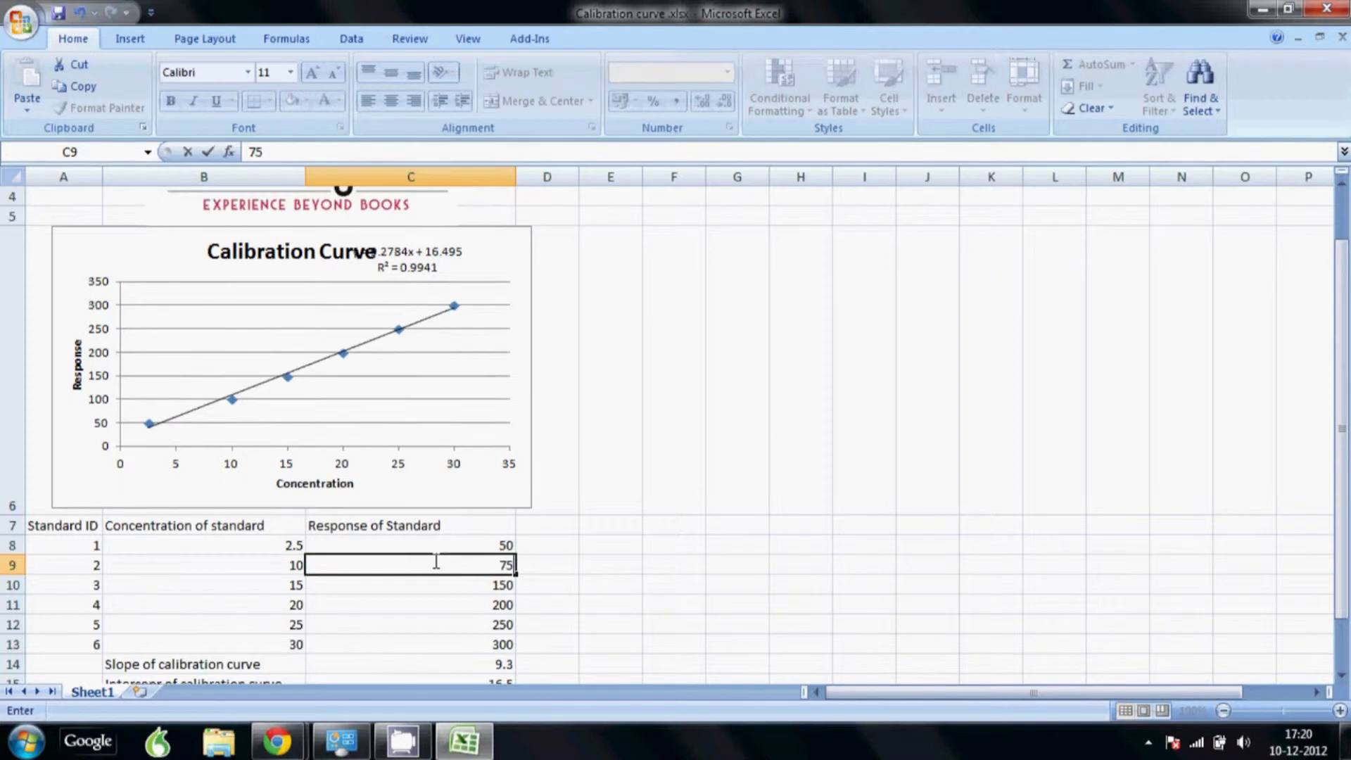
left_click(391, 544)
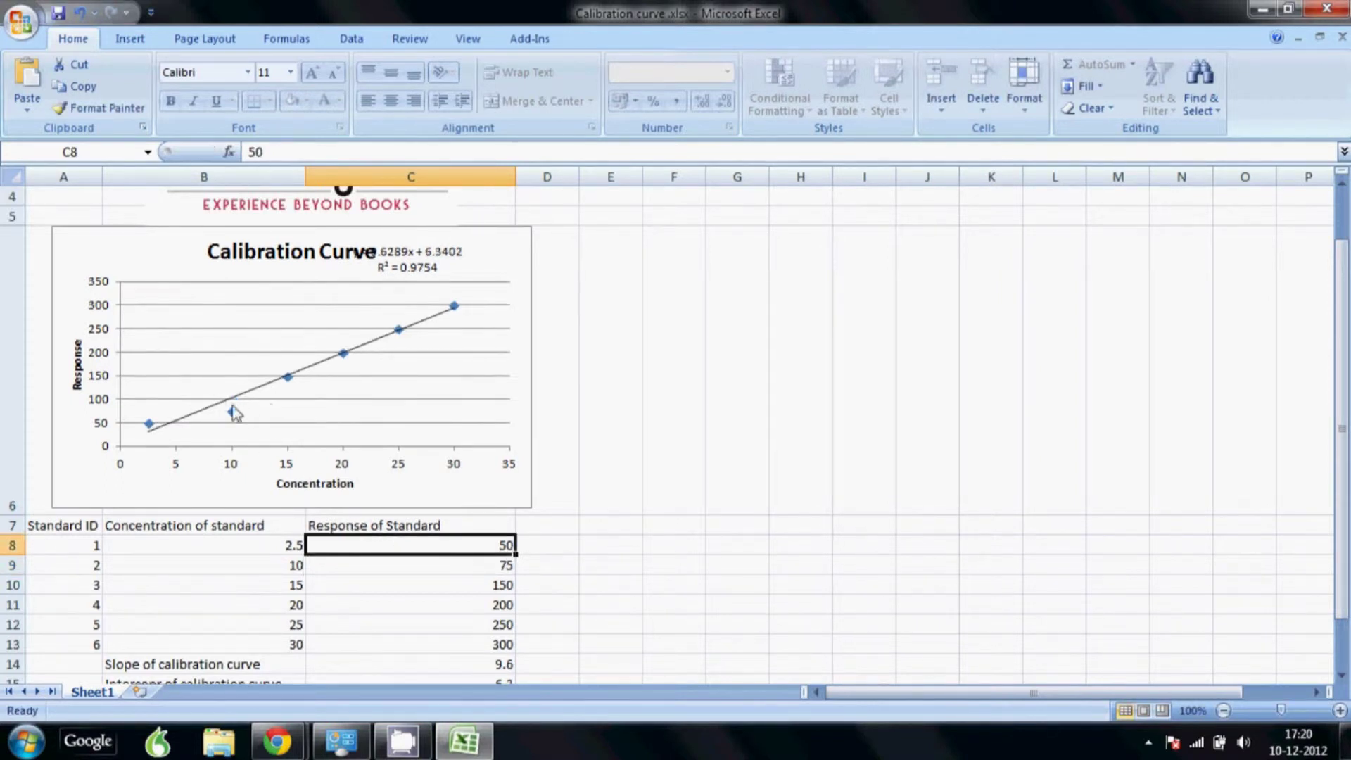
scroll(279, 453, "down", 2)
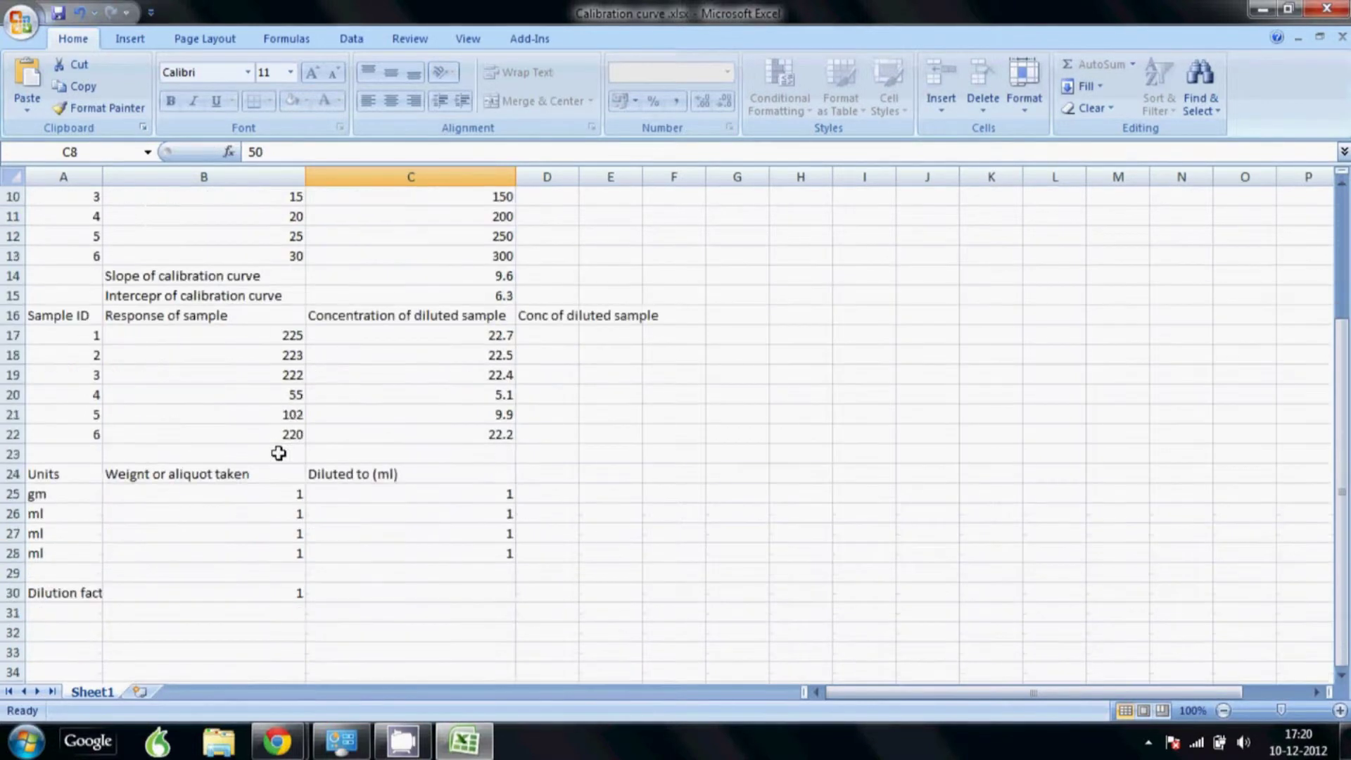
scroll(279, 450, "up", 1)
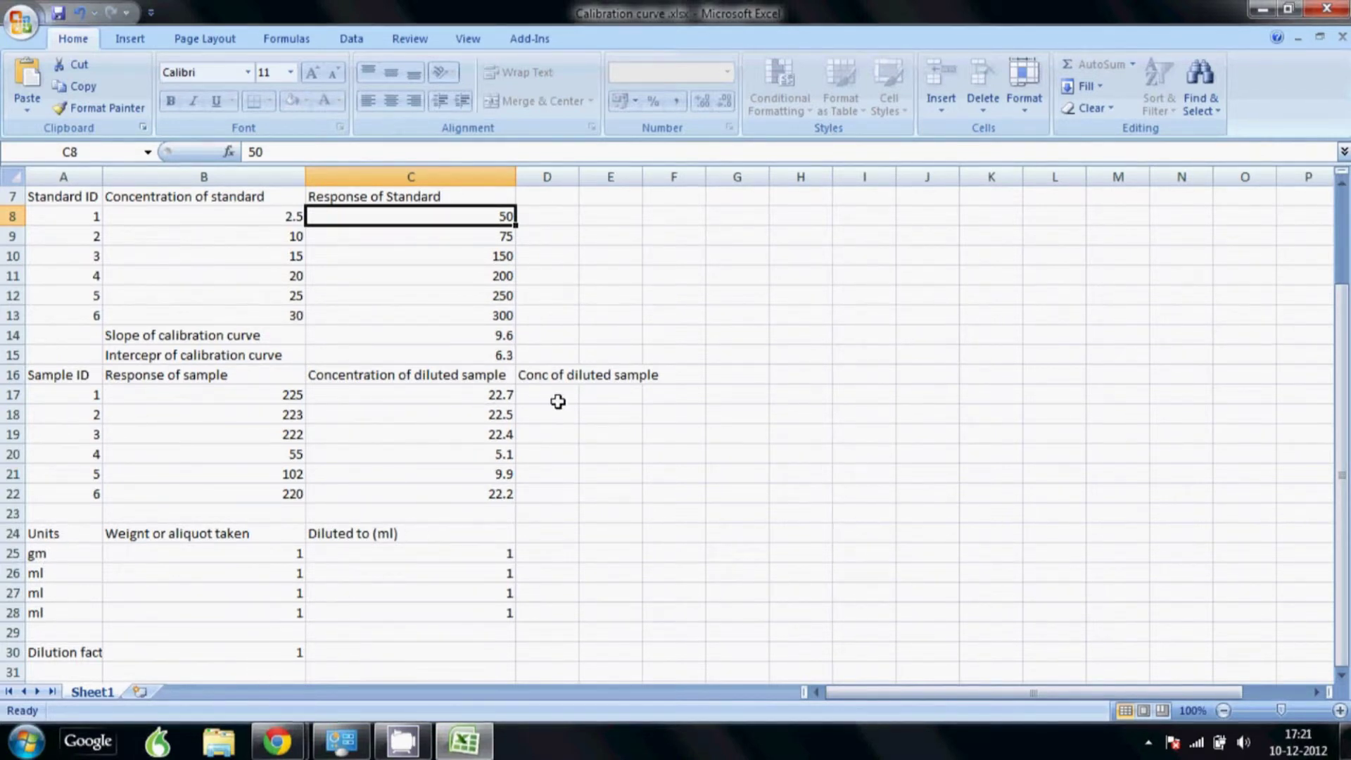
Scroll back to the chart and create a new blank workbook, Book1, with Ctrl+N.
scroll(499, 444, "up", 2)
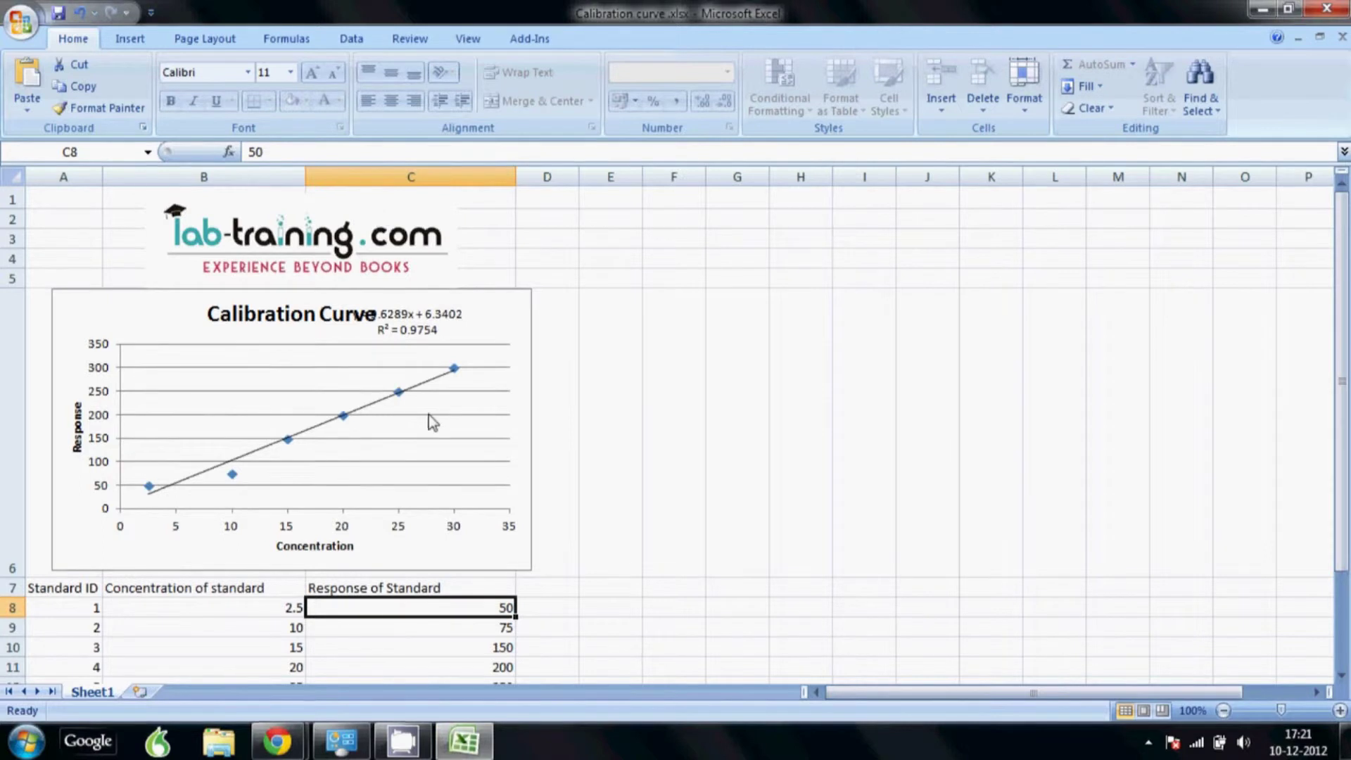
key("ctrl+n")
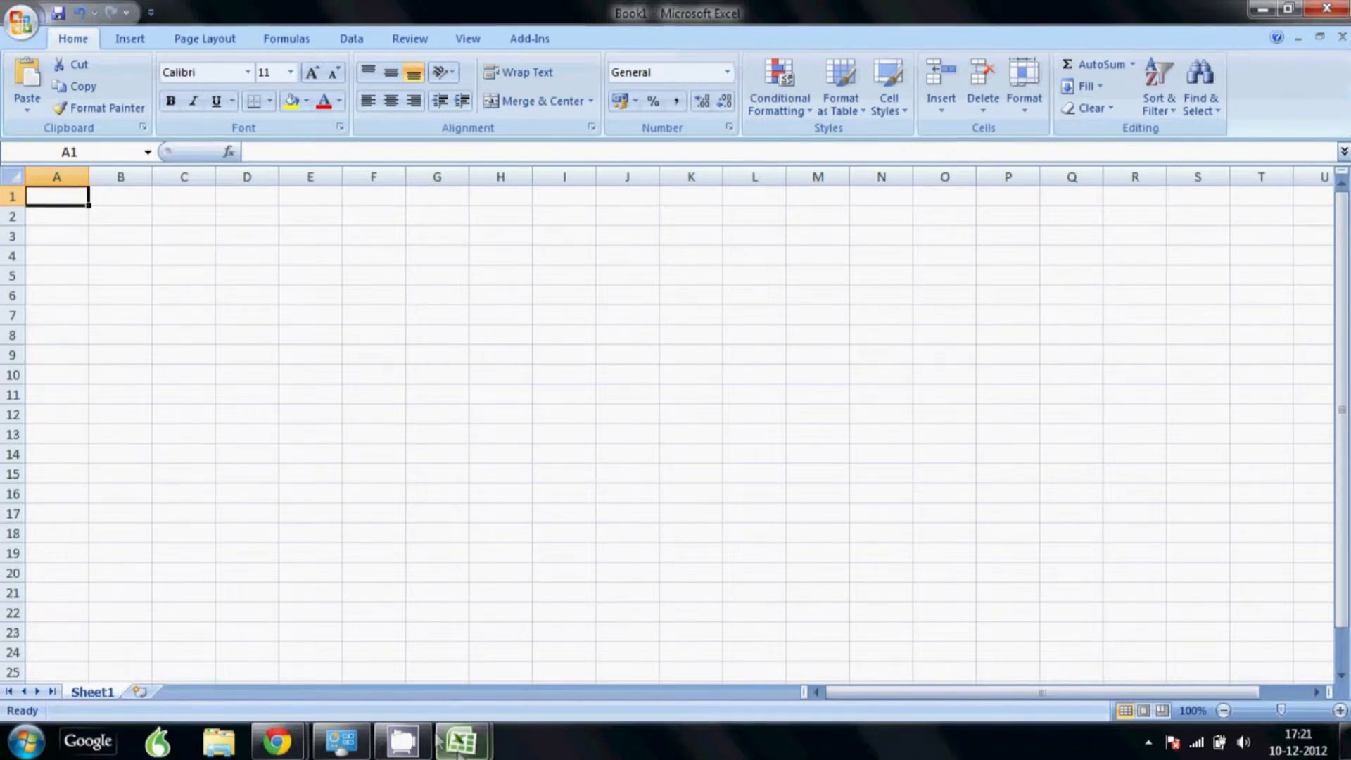
mouse_move(461, 741)
left_click(407, 681)
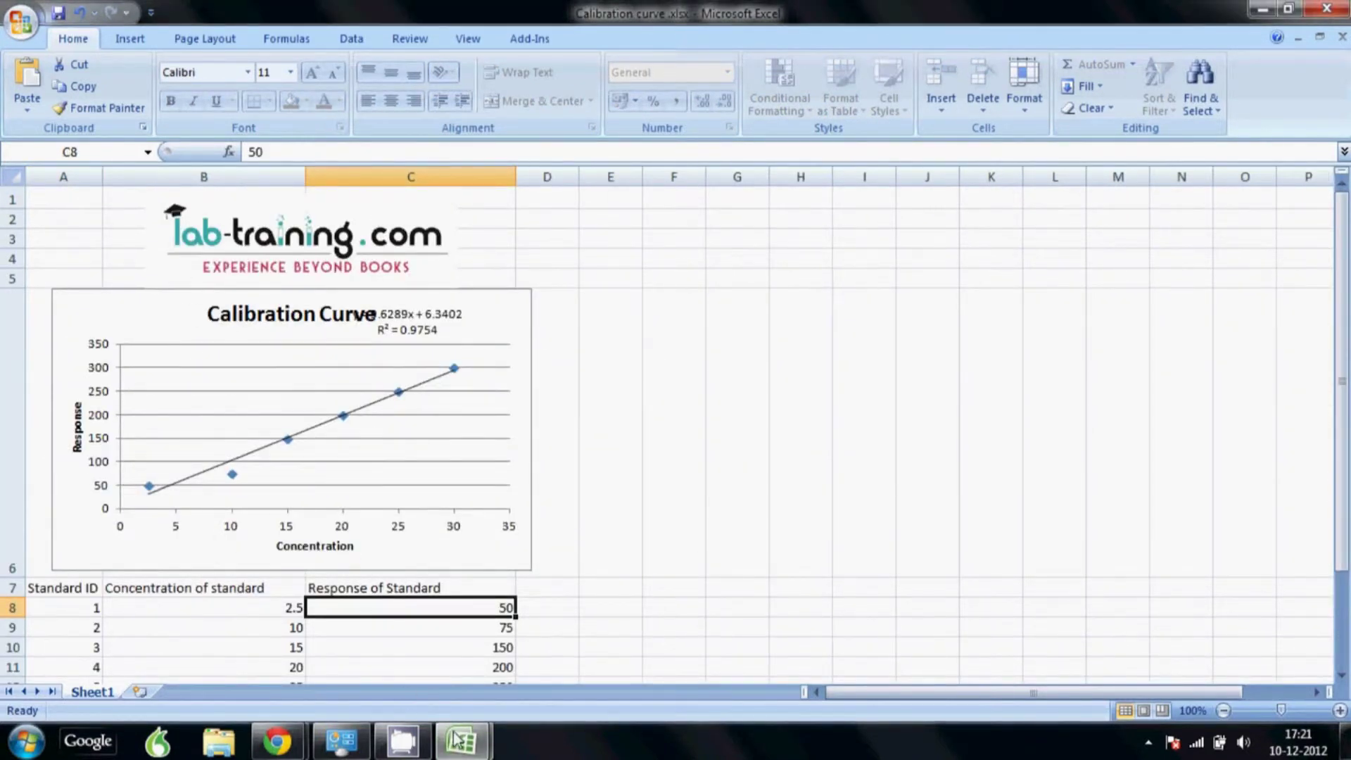
mouse_move(461, 741)
left_click(534, 665)
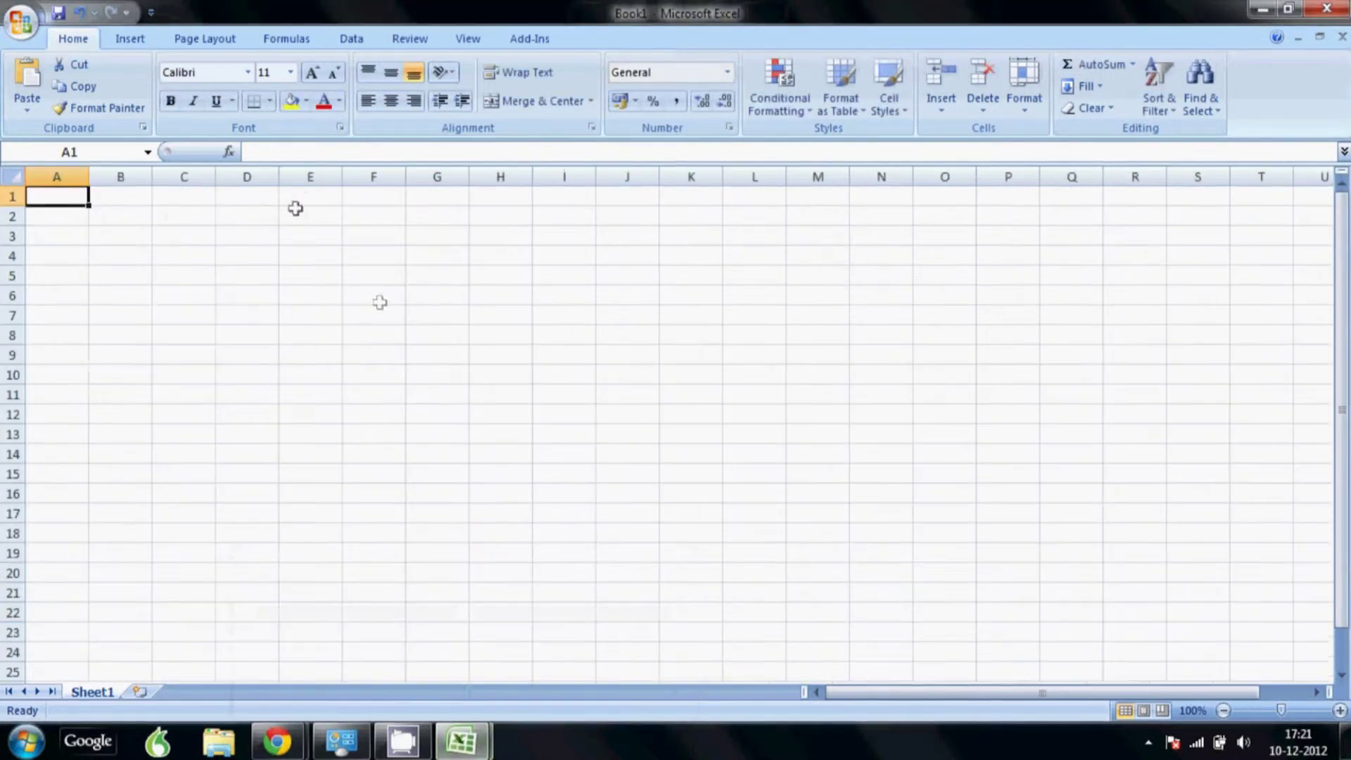
left_click(81, 220)
left_click(512, 331)
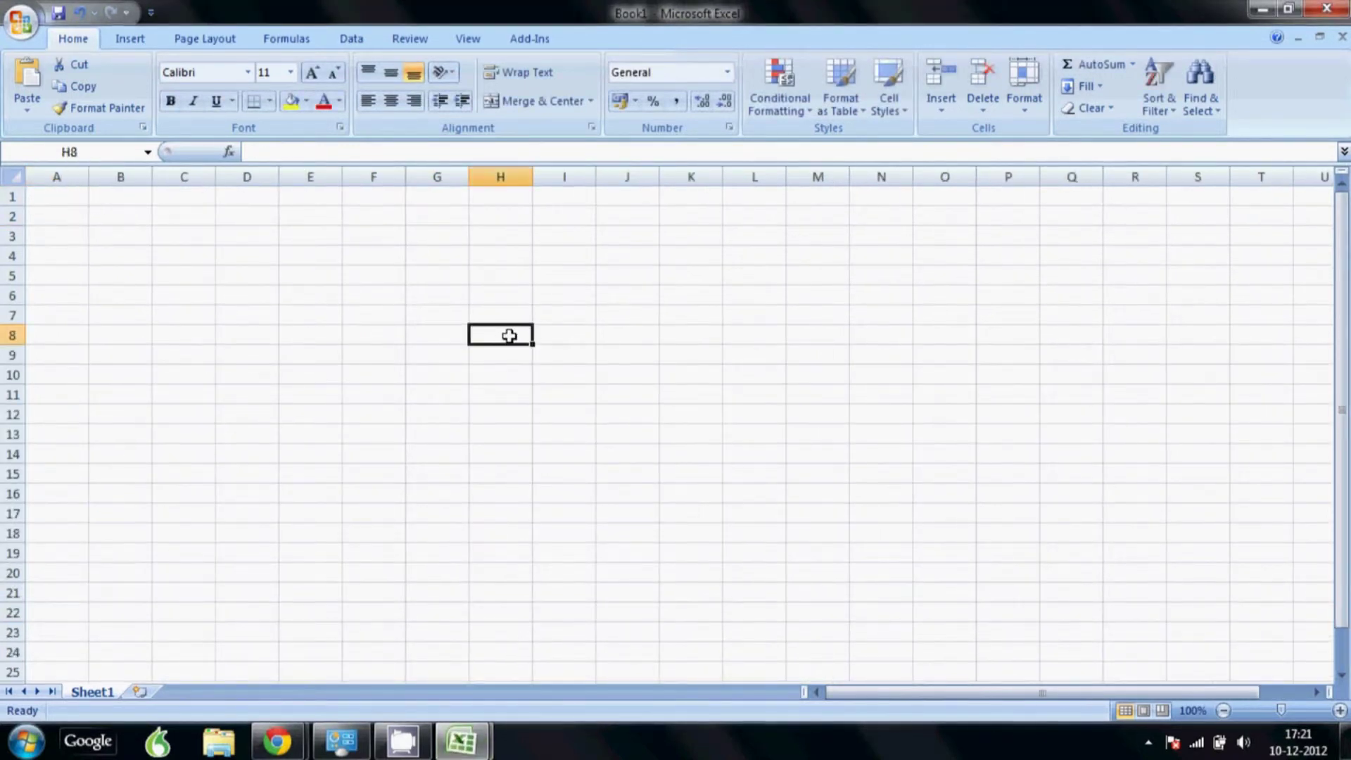
left_click(218, 333)
left_click(85, 251)
left_click(85, 223)
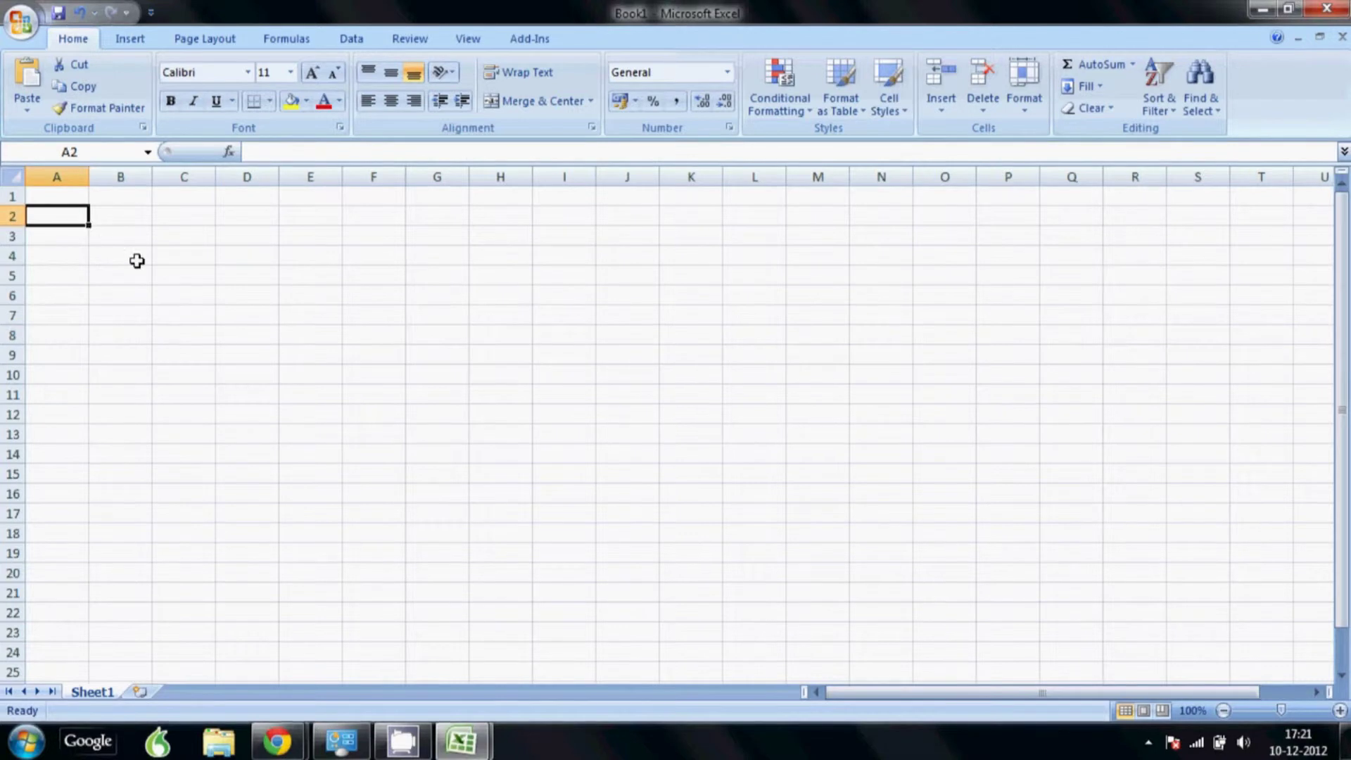
left_click(71, 234)
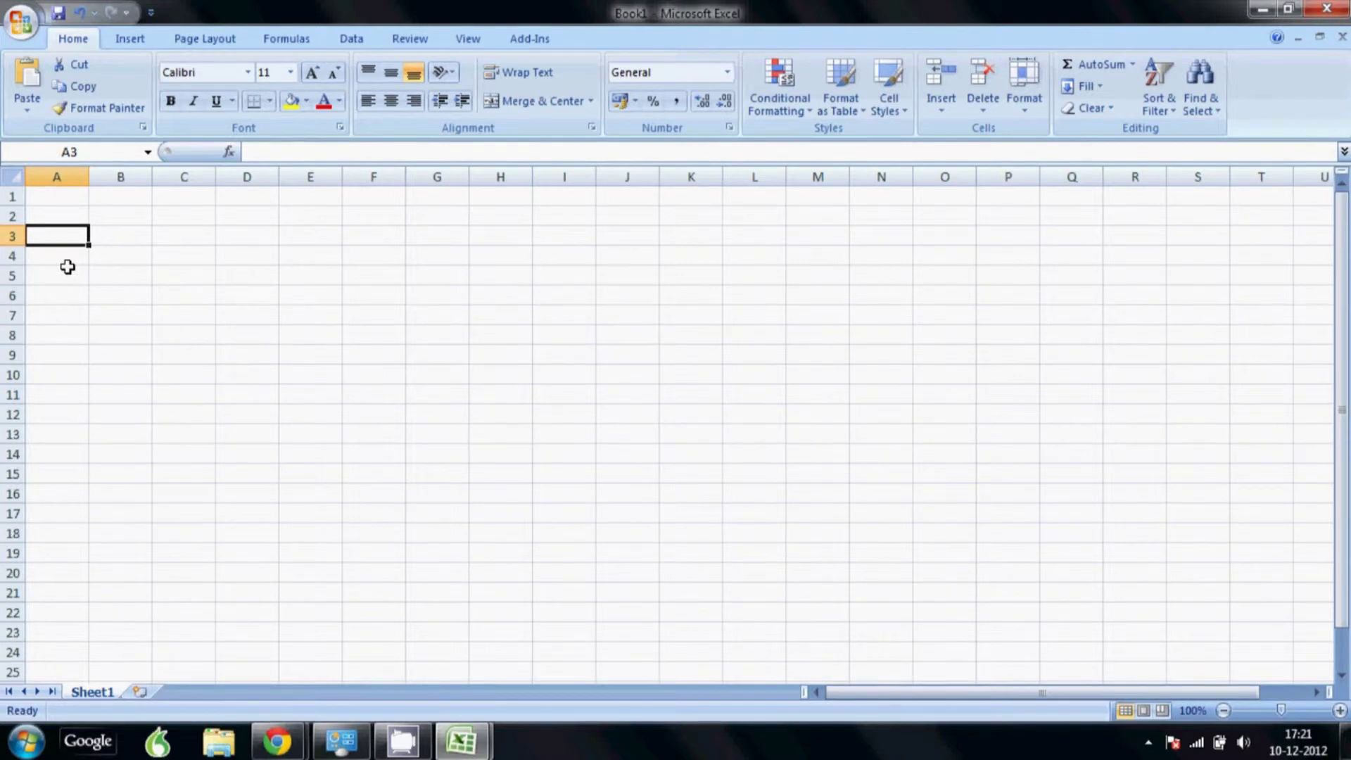
left_click(63, 264)
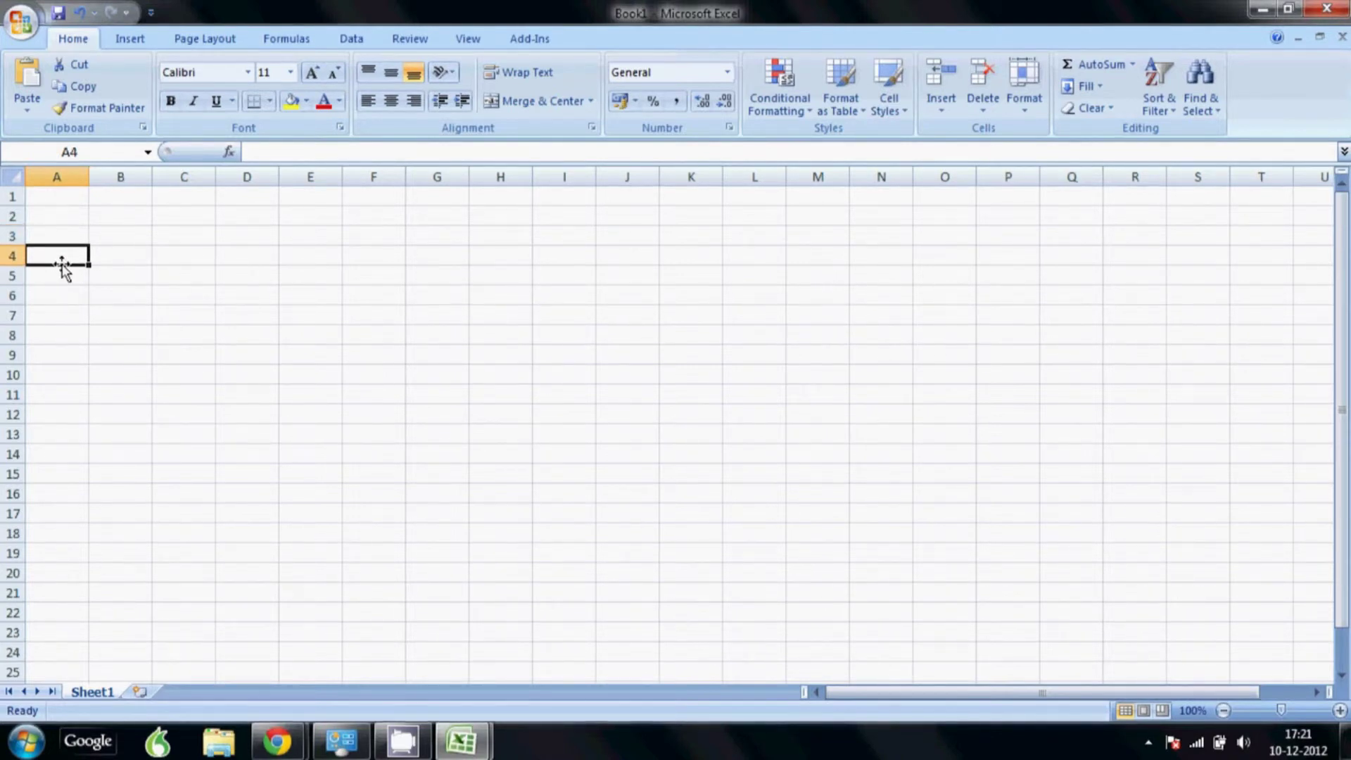
type("Standar")
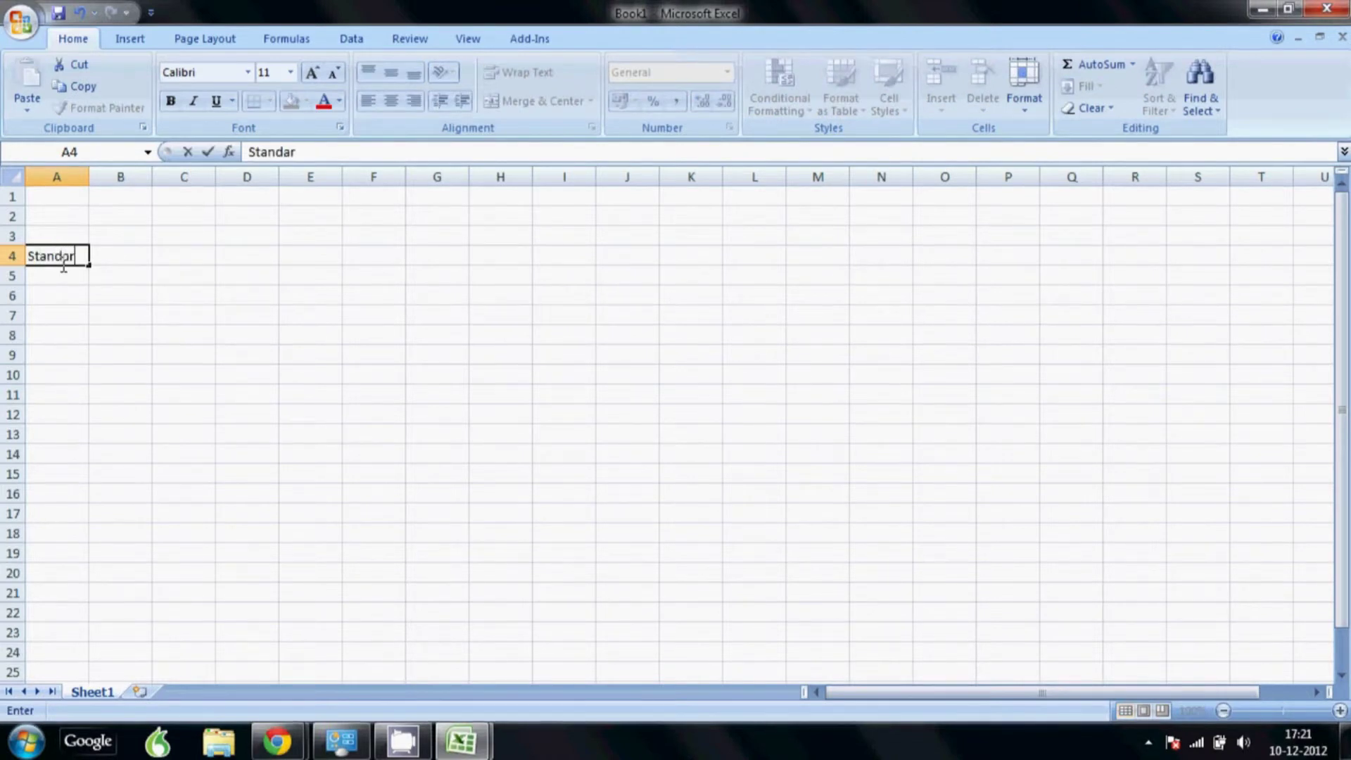
type("d Id")
Finish the 'Standard ID' heading in A4, enter 'Standard Concentration' in B4, and autofit columns A and B.
key("BackSpace")
type("D")
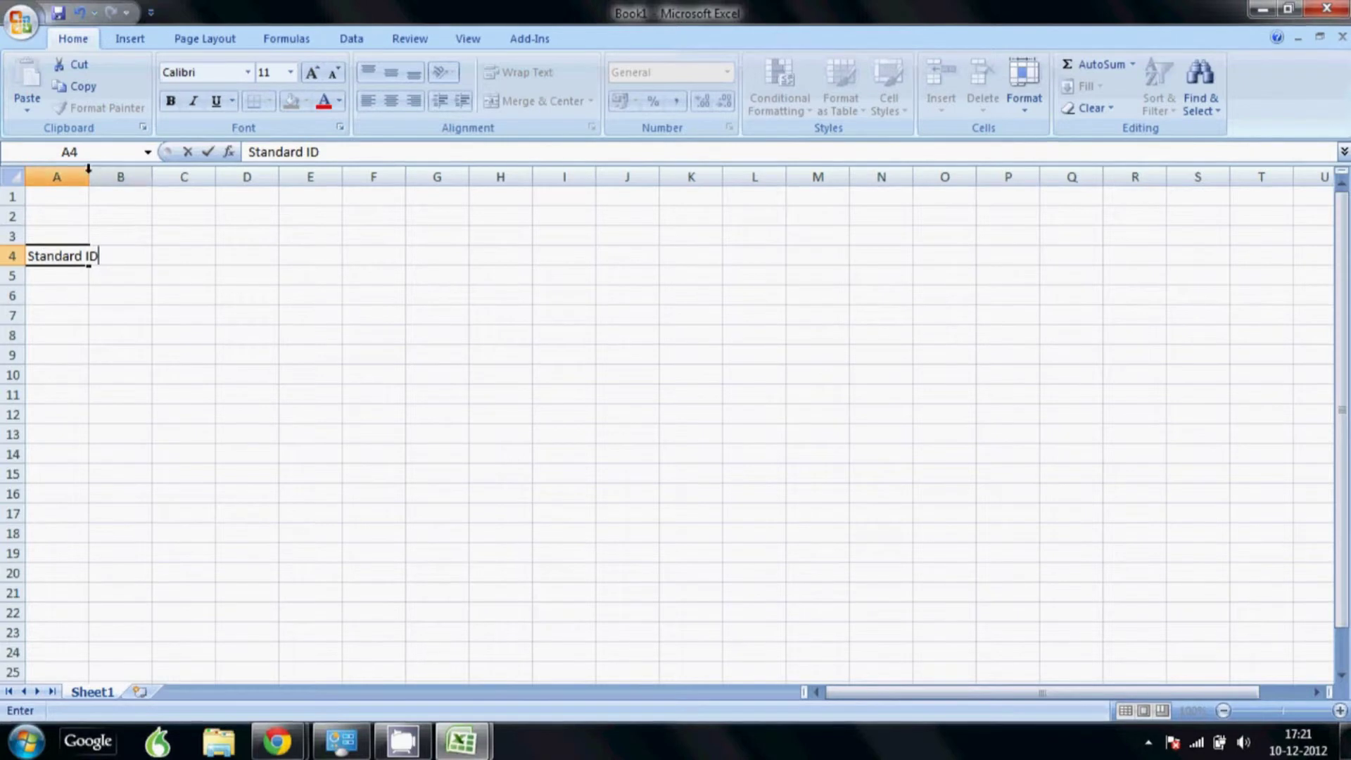
left_click(56, 176)
double_click(89, 176)
left_click(131, 267)
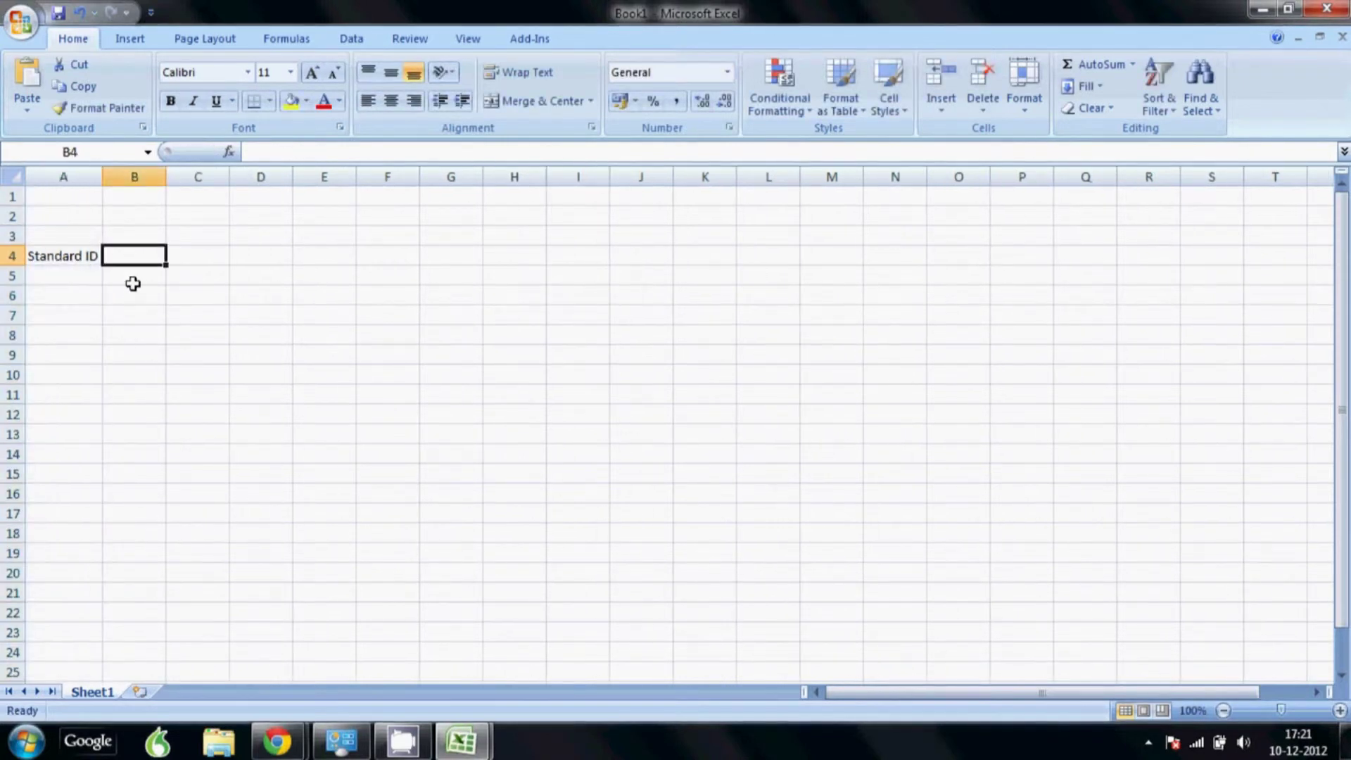
type("Con")
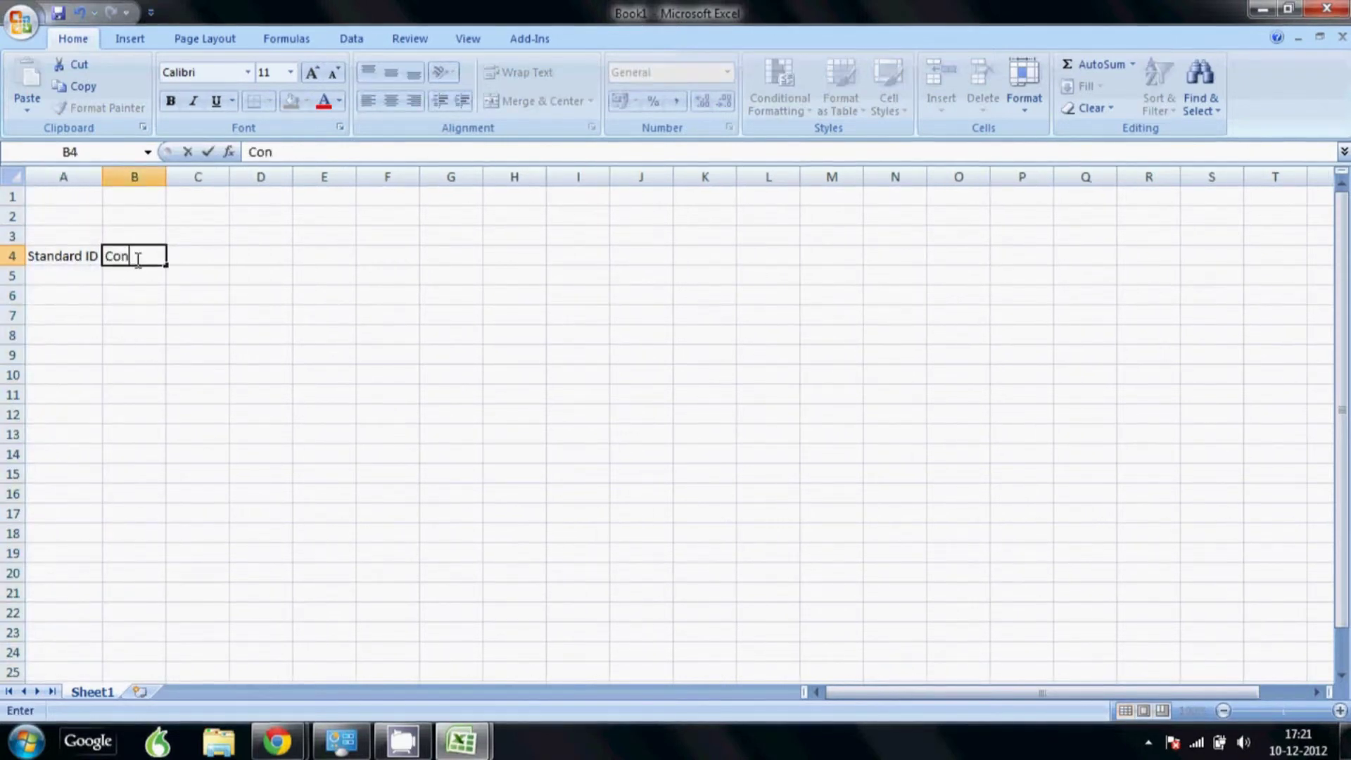
key("BackSpace")
key("BackSpace")
key("BackSpace")
type("Standard Conce")
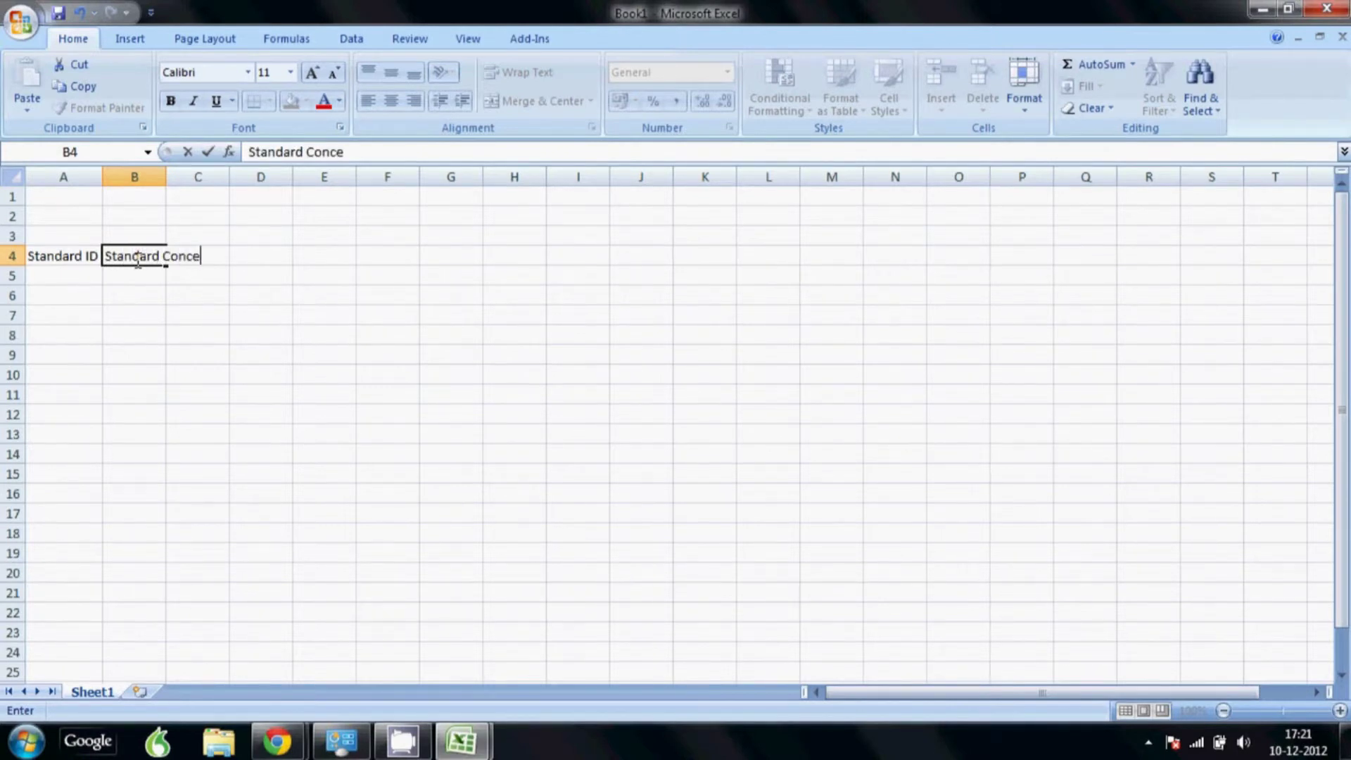
type("ntration")
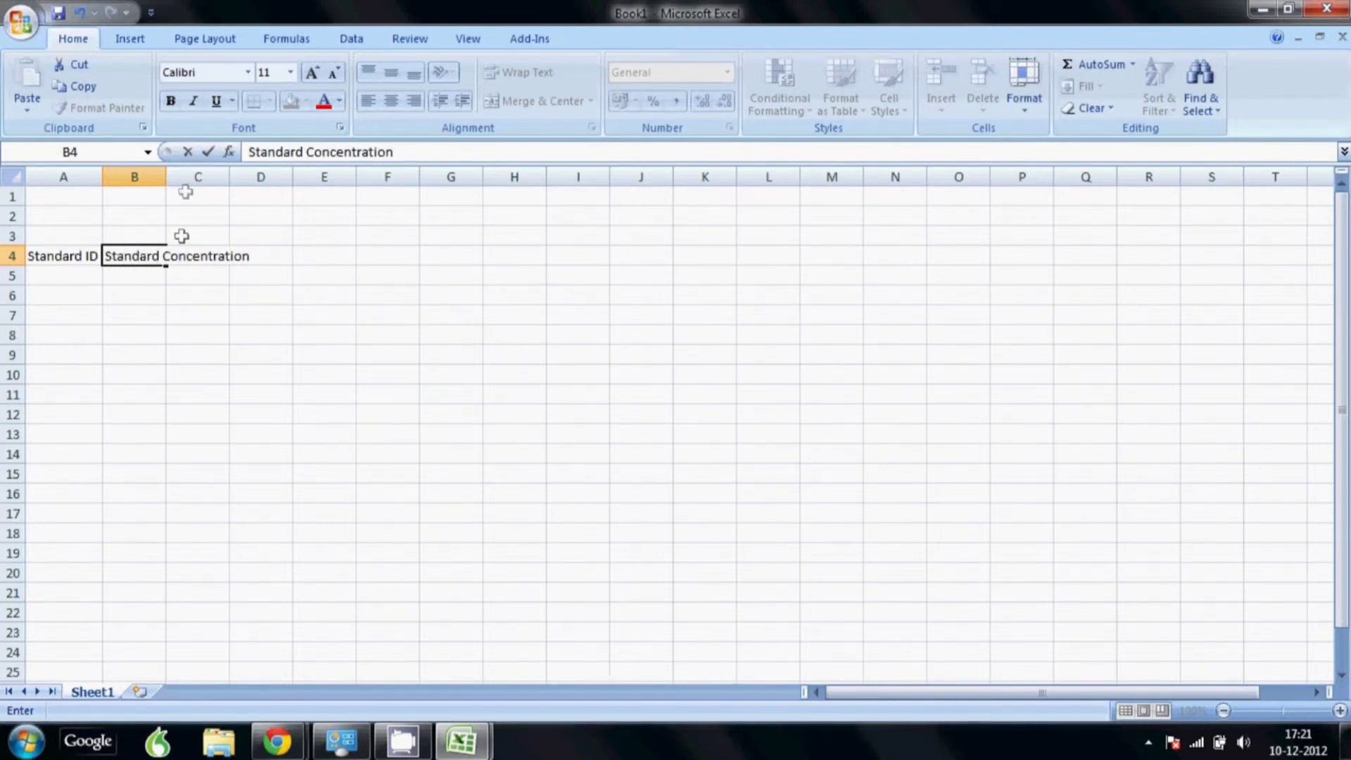
left_click(169, 177)
double_click(166, 177)
Enter 'Standard Respose' in C4 and autofit column C.
left_click(287, 256)
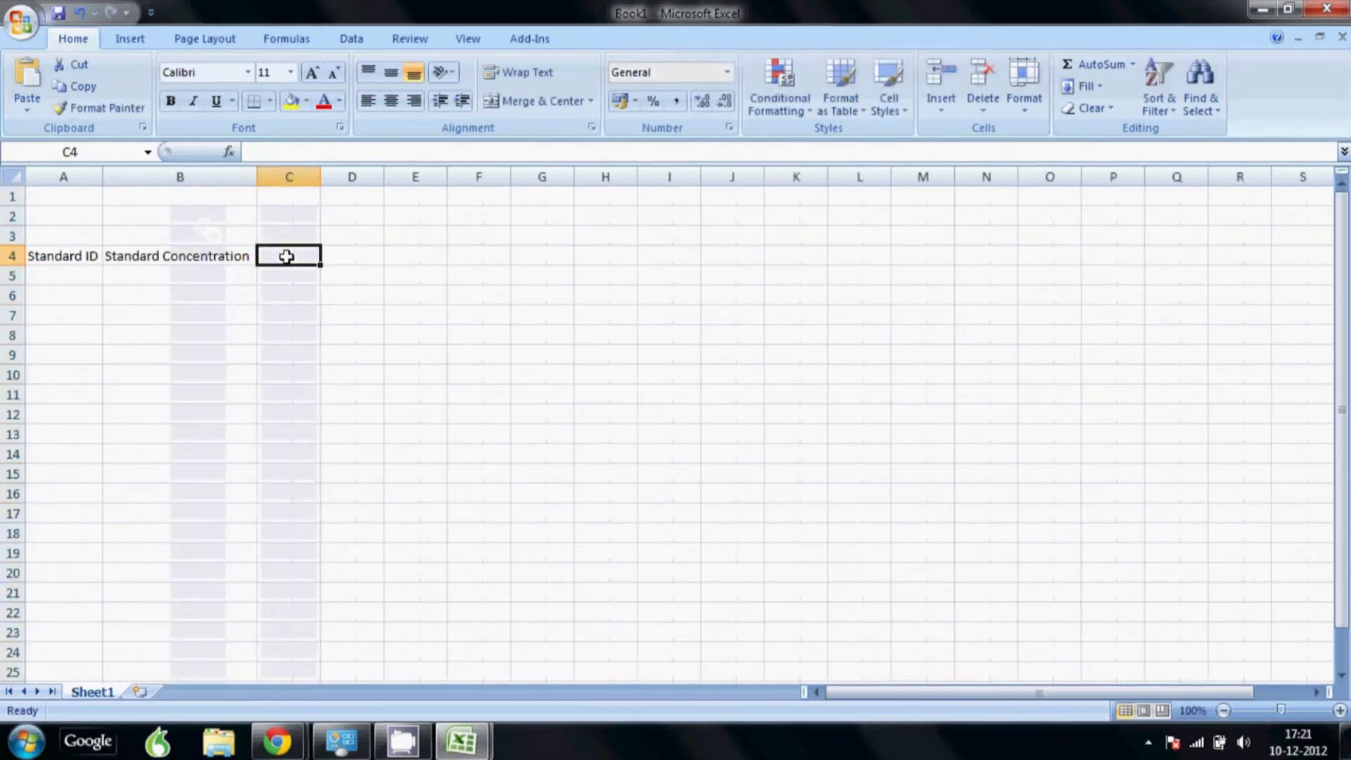
type("R")
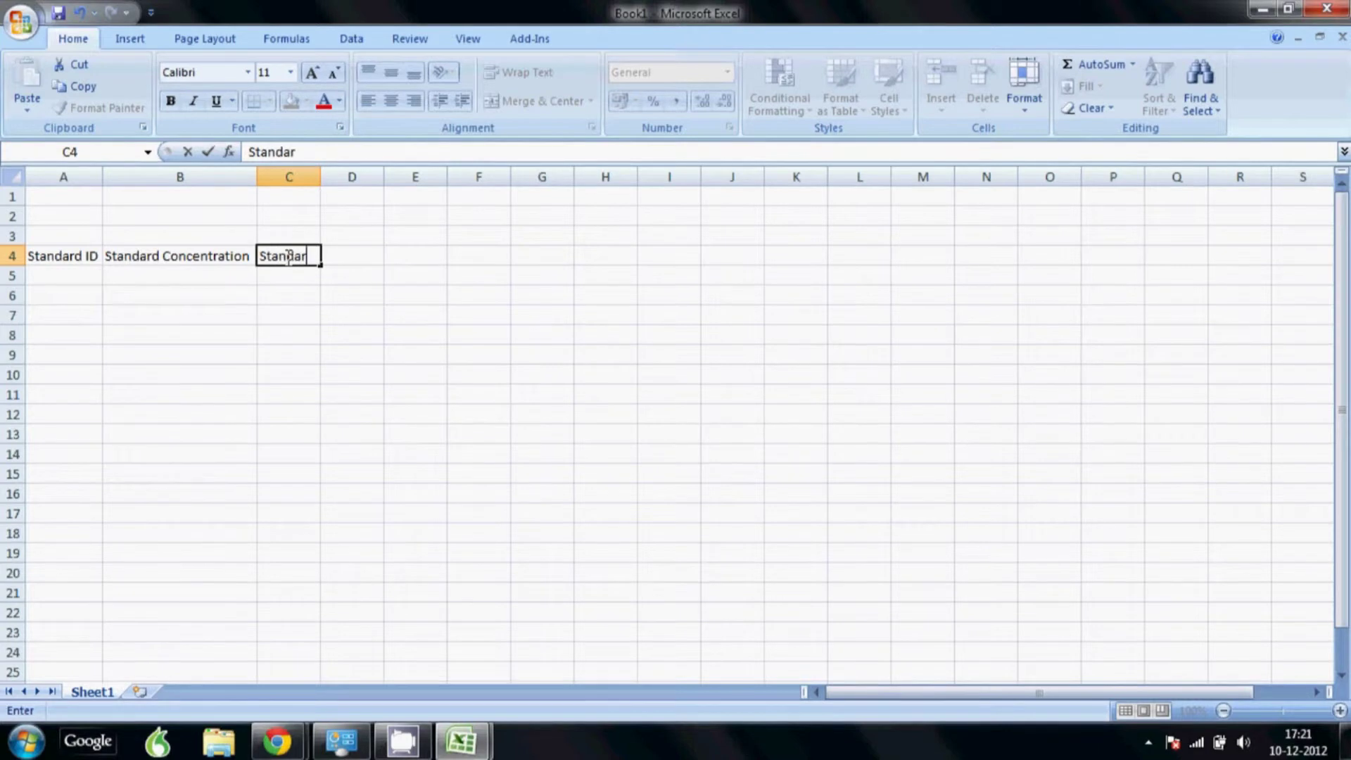
type("tandard Respose")
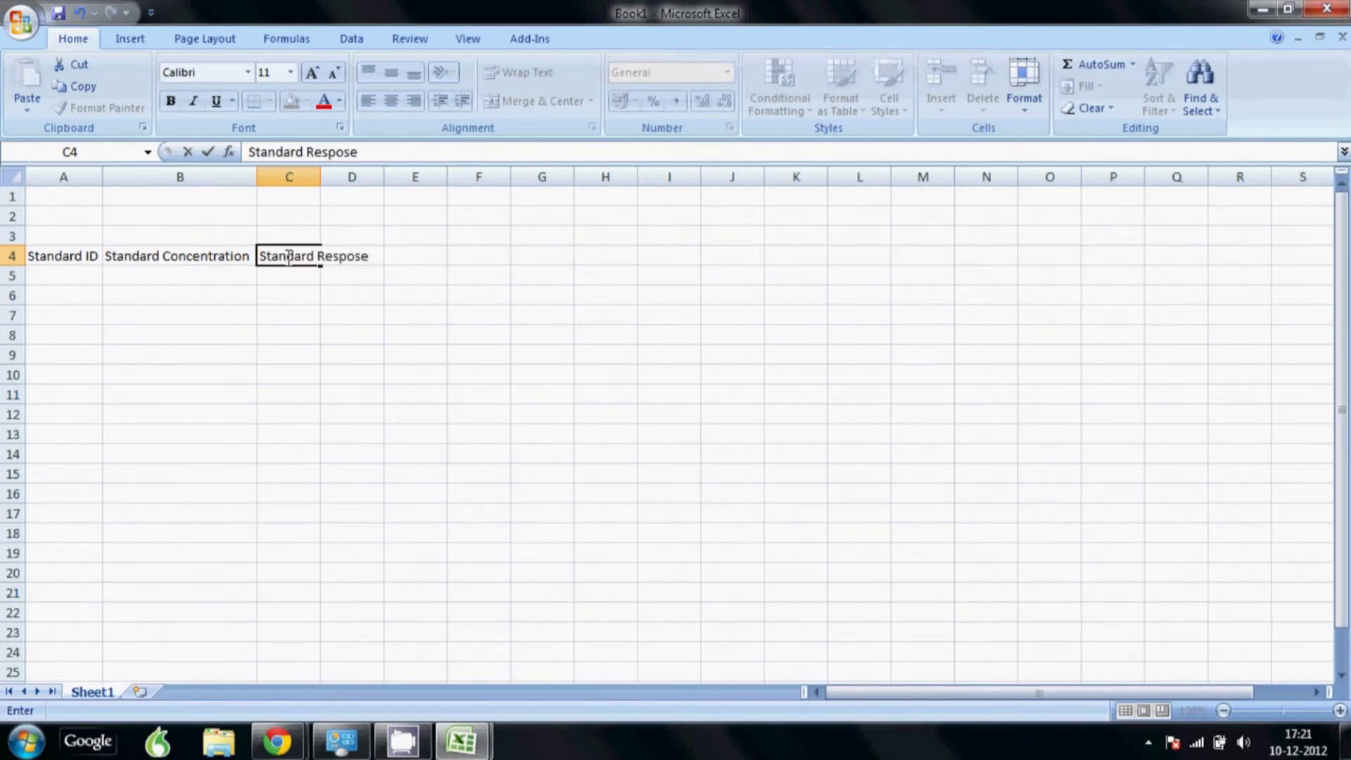
double_click(320, 169)
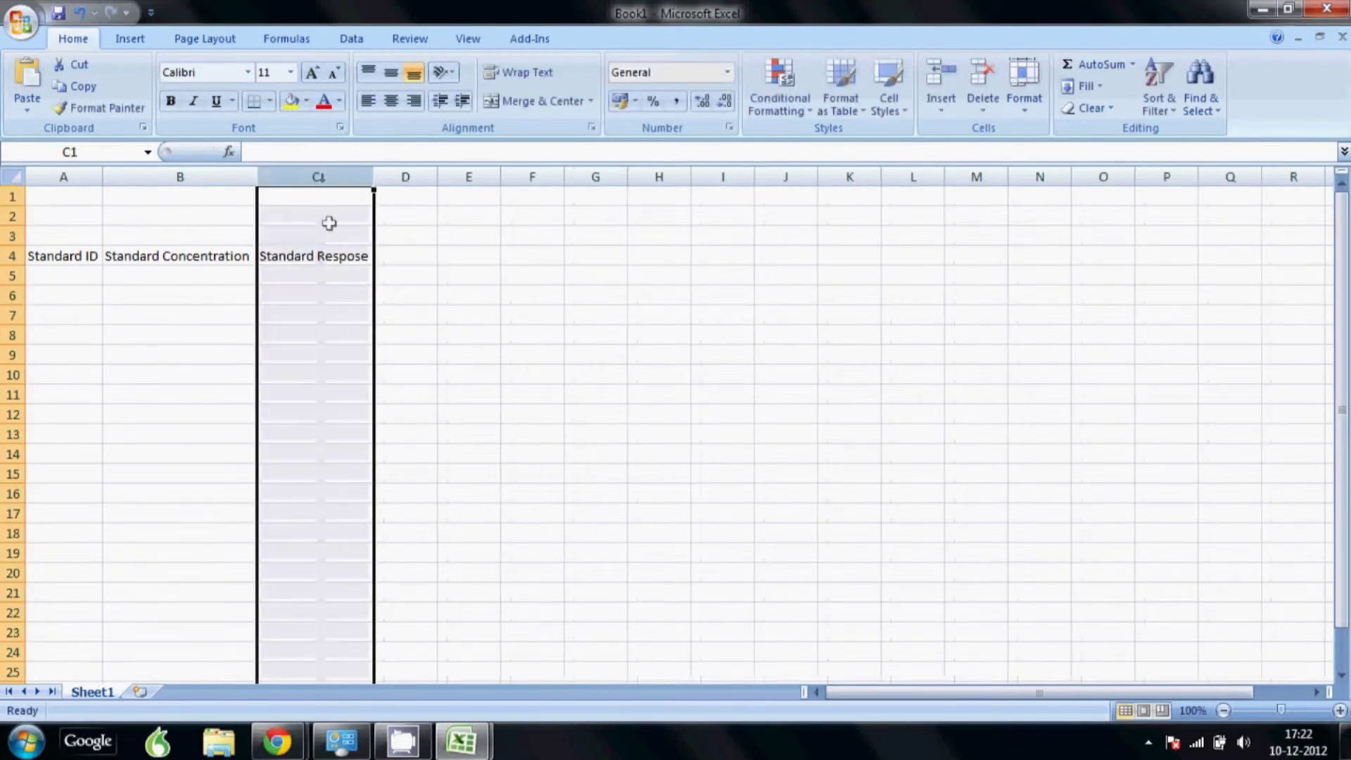
left_click(325, 258)
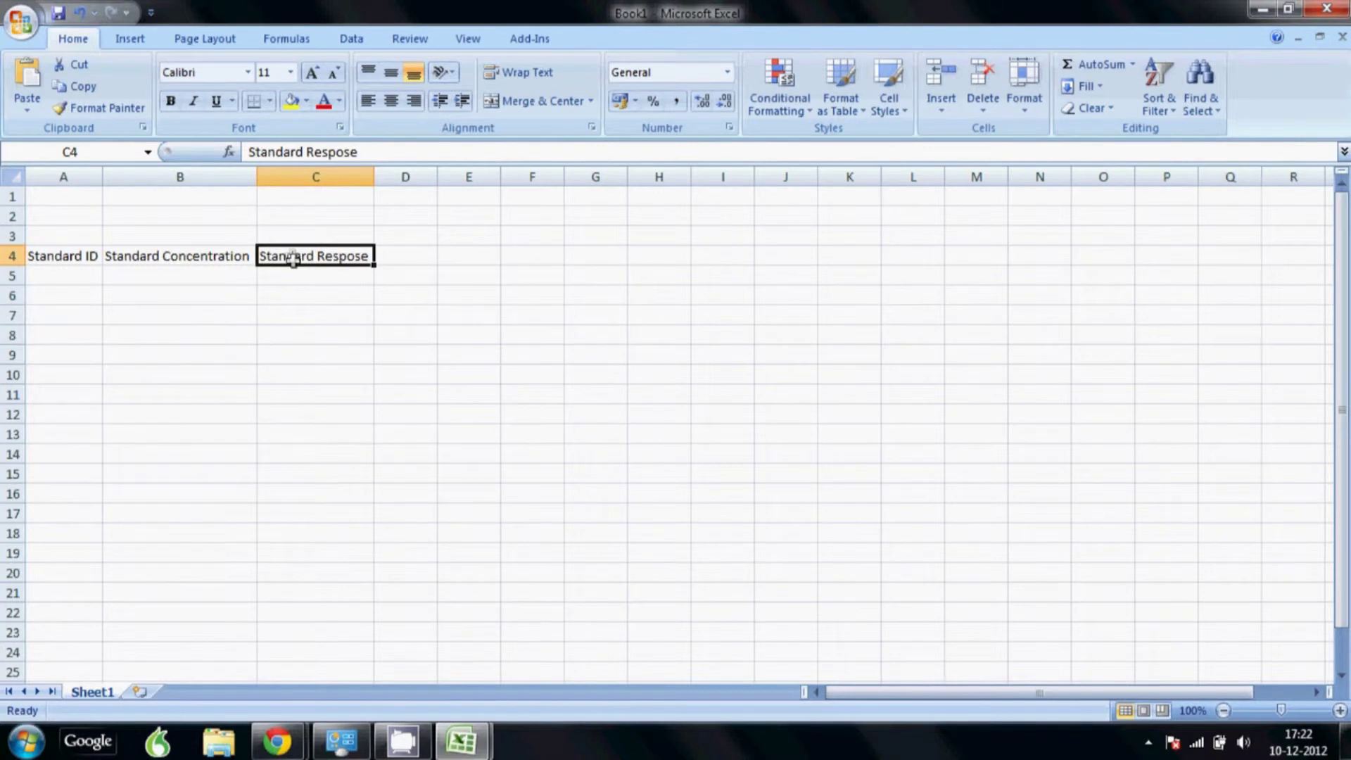
left_click(82, 278)
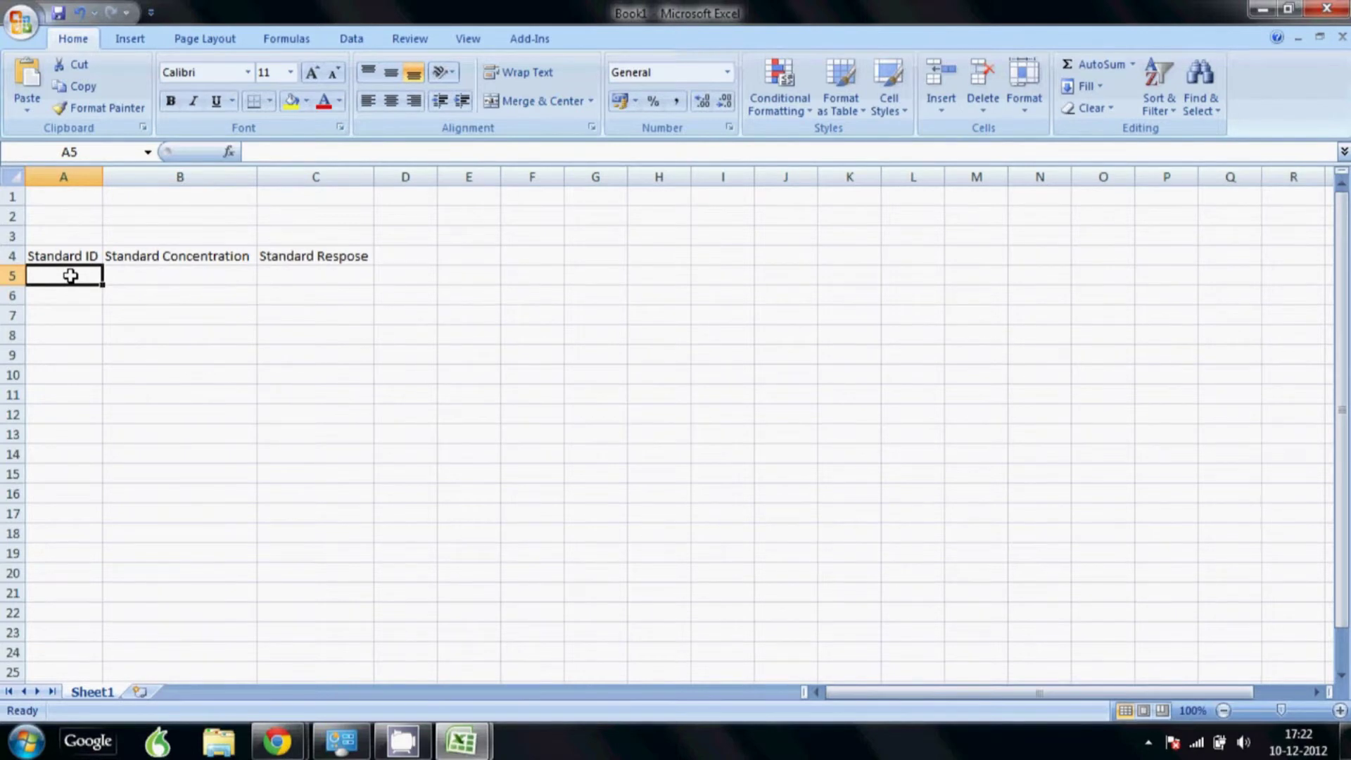
Enter standard IDs 1 to 6 down A5:A10.
type("1 2")
key("Return")
type("3")
key("Return")
type("4")
key("Return")
type("5")
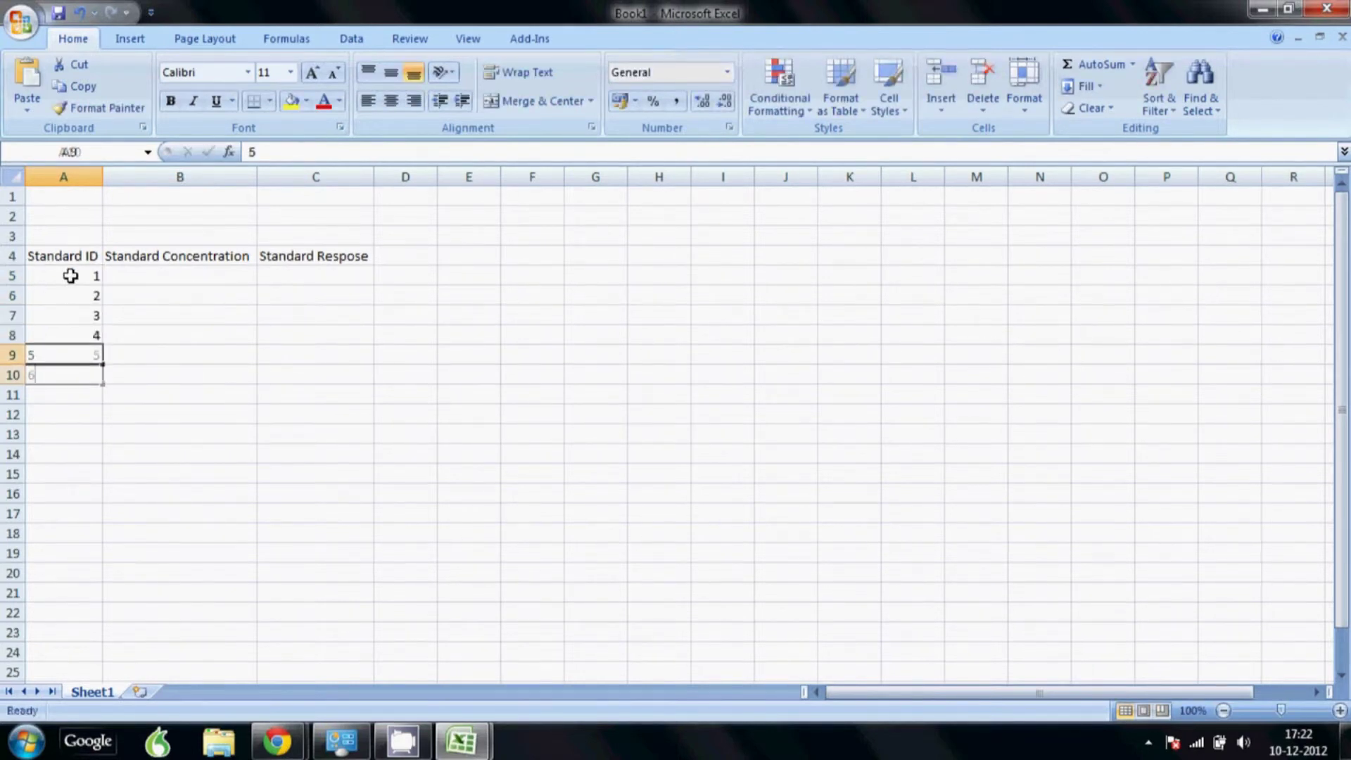
key("Return")
type("6")
key("Tab")
key("Up")
key("Up")
key("Up")
key("Up")
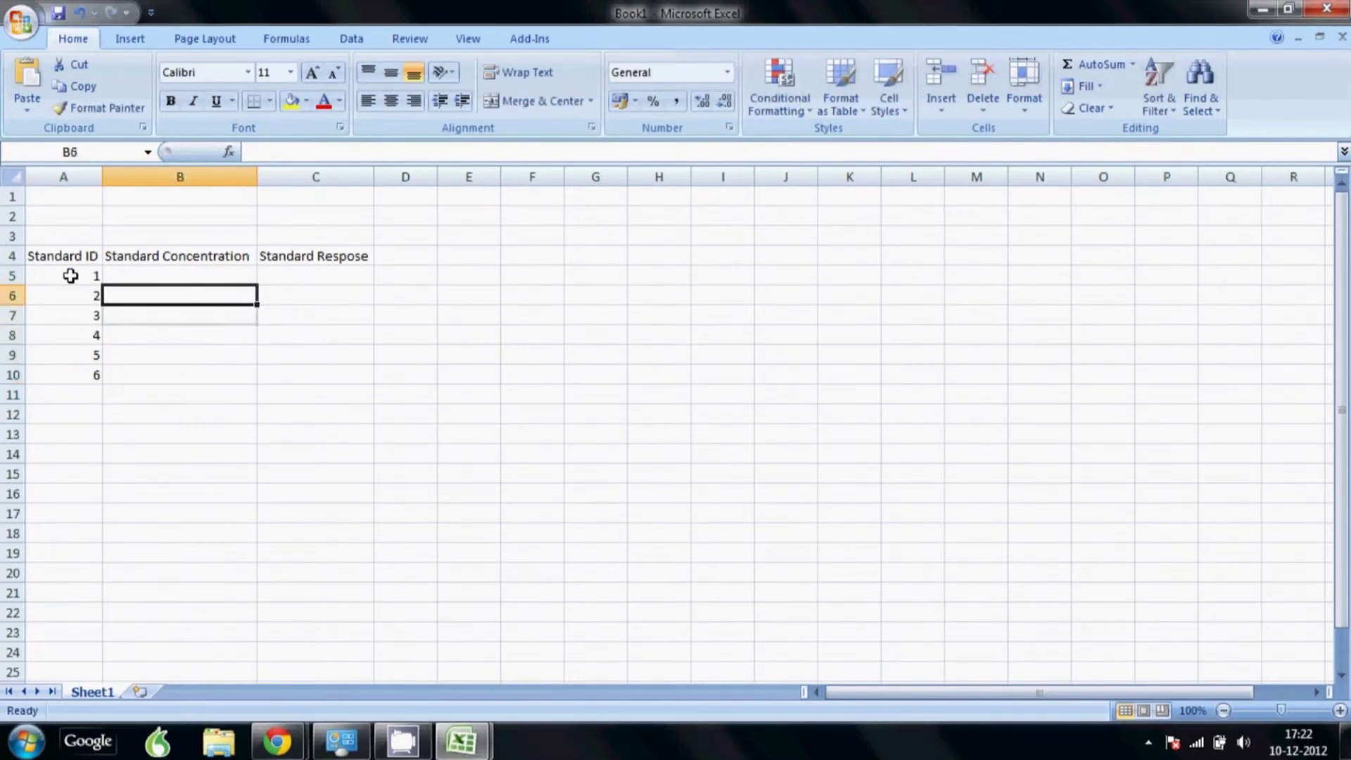
key("Up")
key("Down")
key("Down")
key("Down")
key("Down")
key("Down")
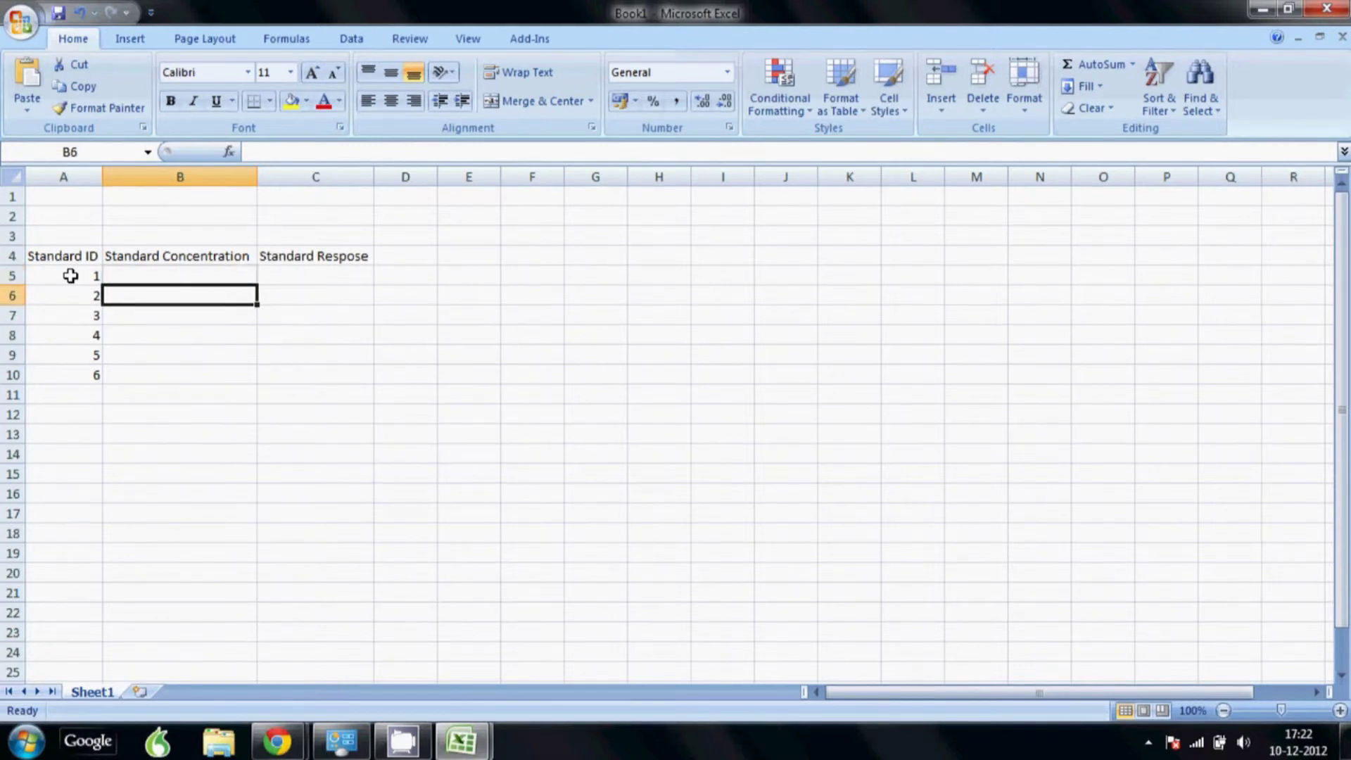
key("Up")
key("Up")
key("Up")
key("Up")
key("Up")
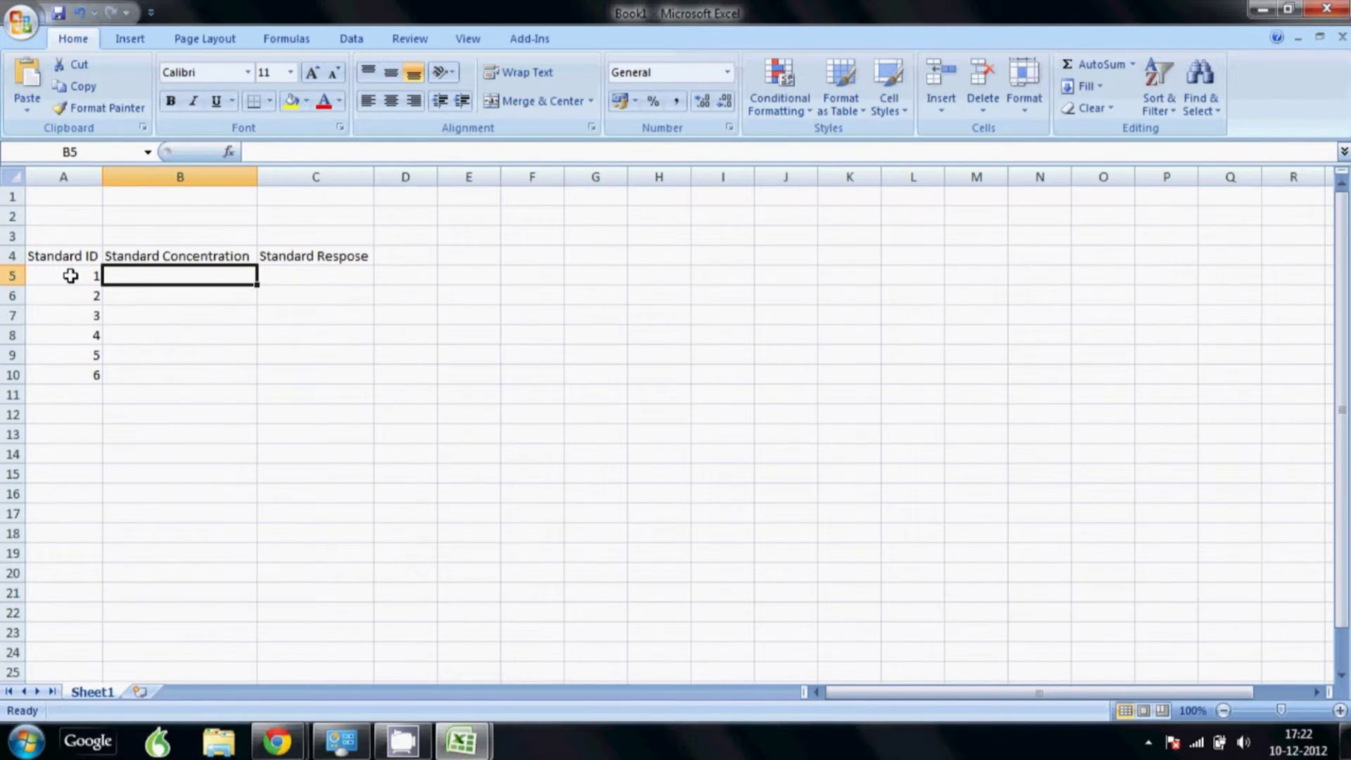
Enter concentrations 5, 10, 15, 20, 25 and 30 down B5:B10, correcting a stray B10 entry.
type("5")
key("Return")
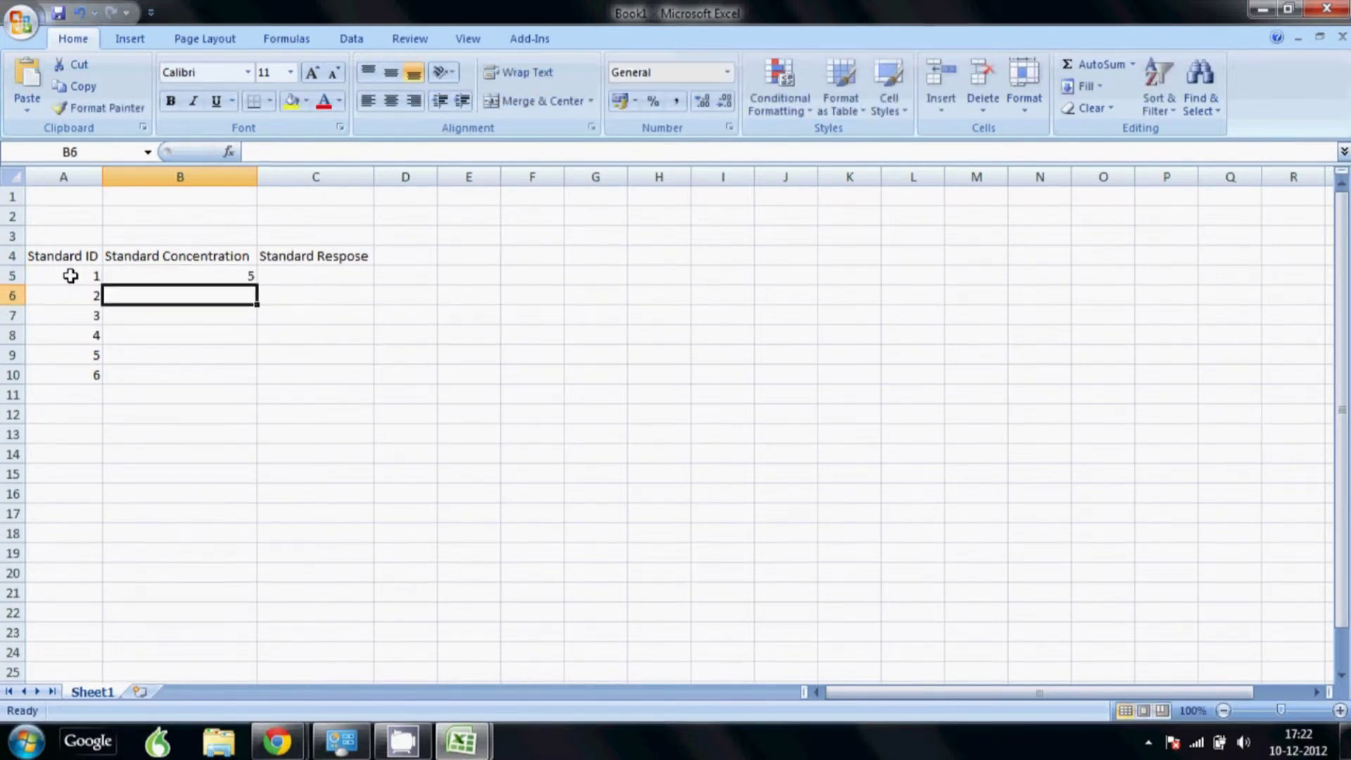
type("10")
key("Return")
type("15")
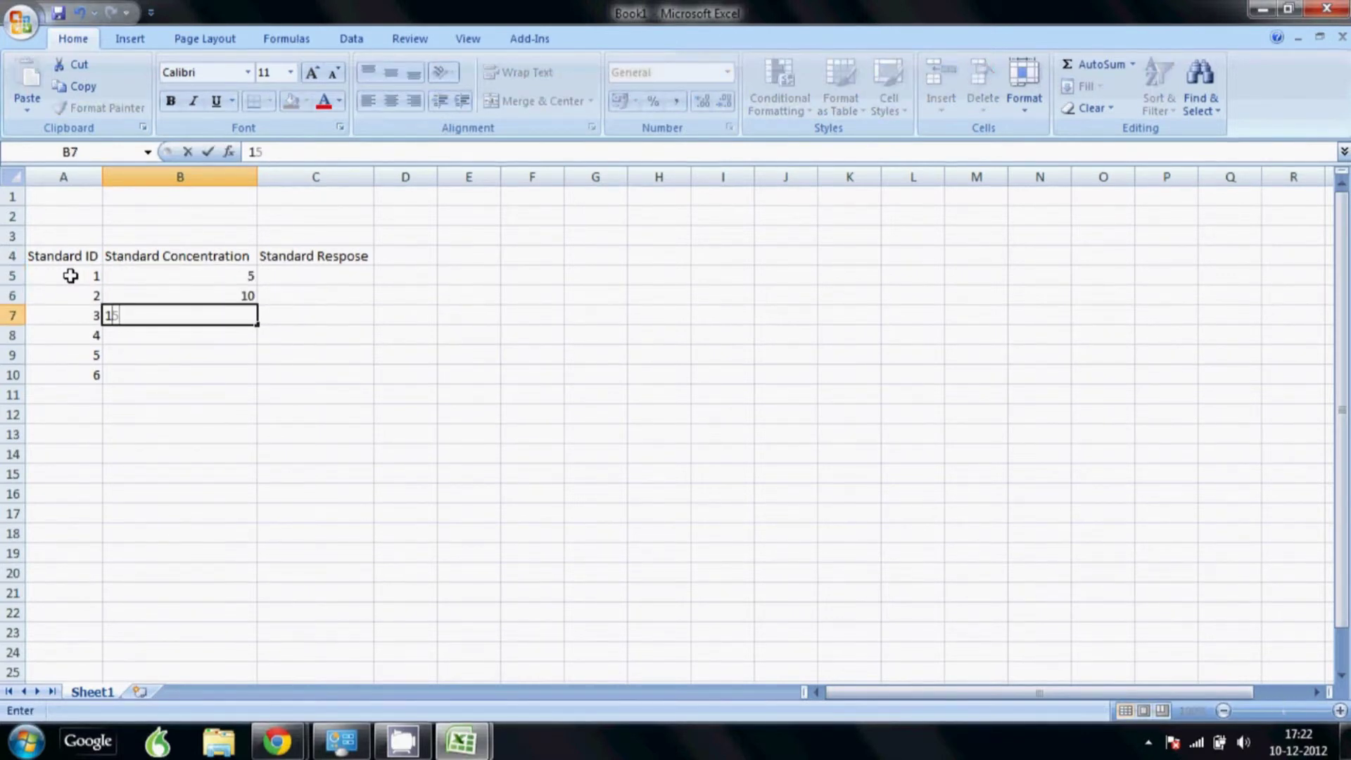
key("Return")
type("20")
key("Return")
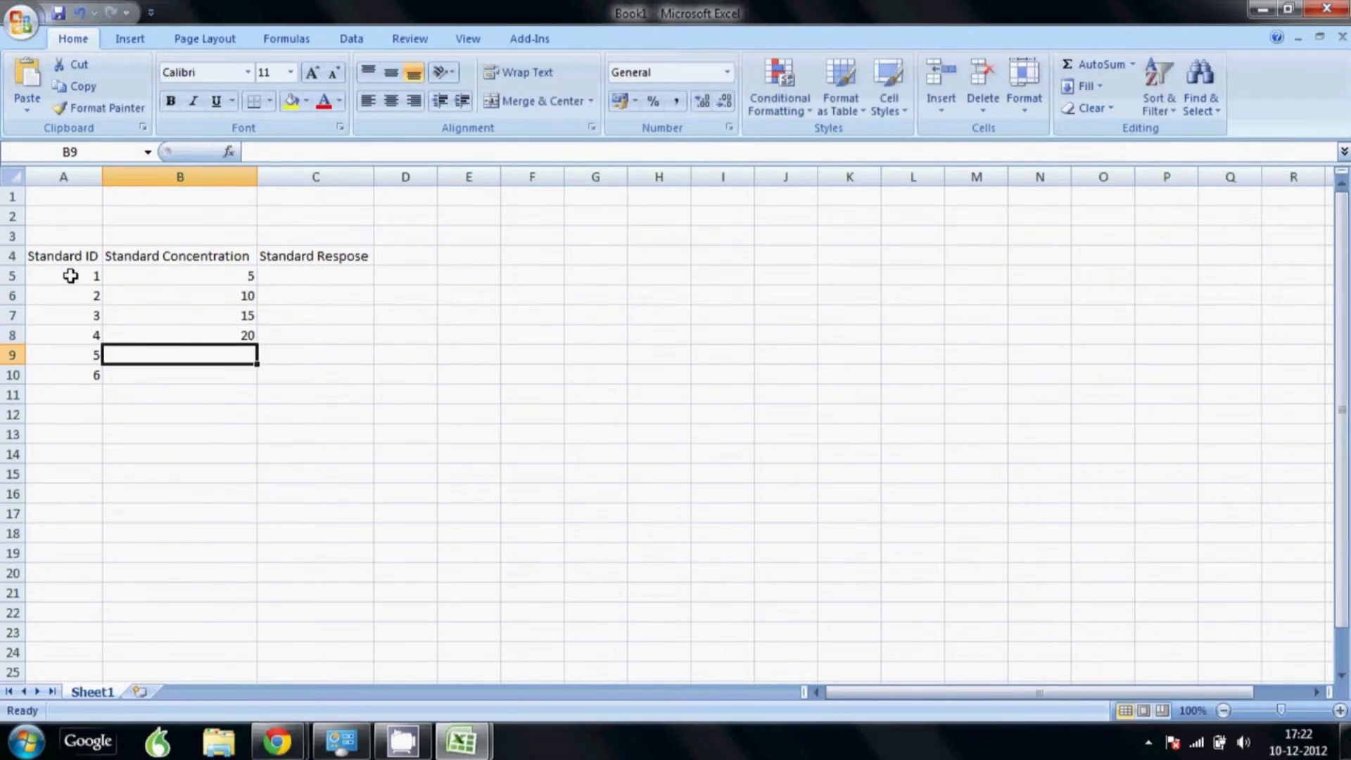
type("25")
key("Return")
type("30-")
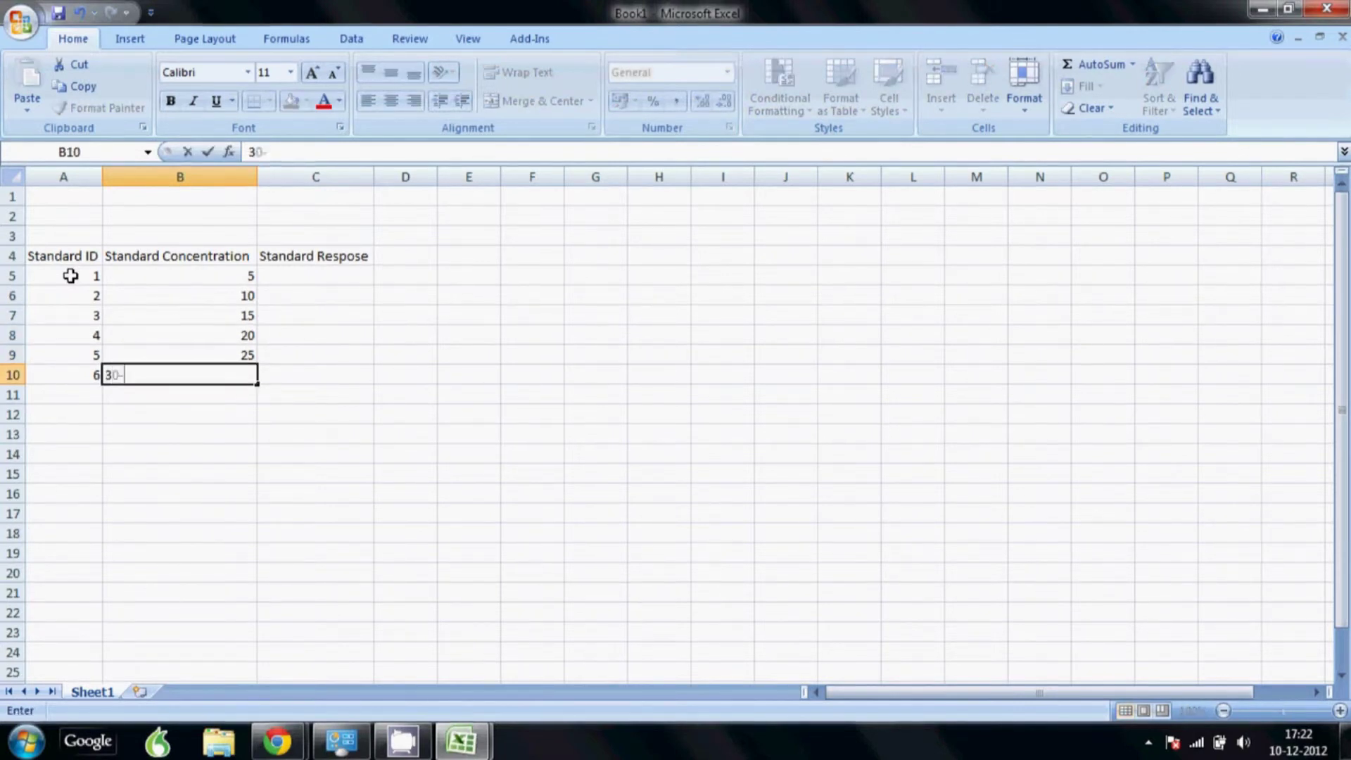
key("Return")
type("\\")
key("ctrl+Return")
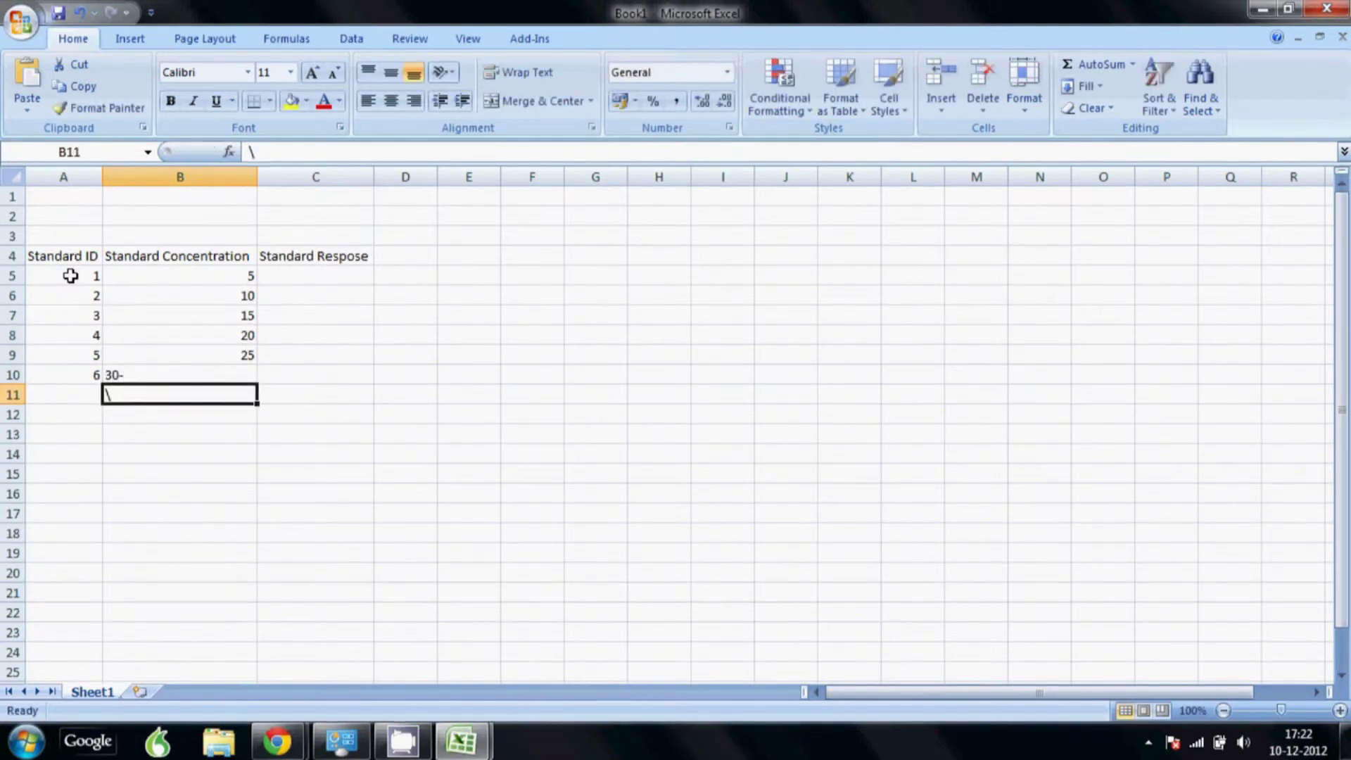
key("Up")
key("Down")
key("Up")
type("30")
key("Tab")
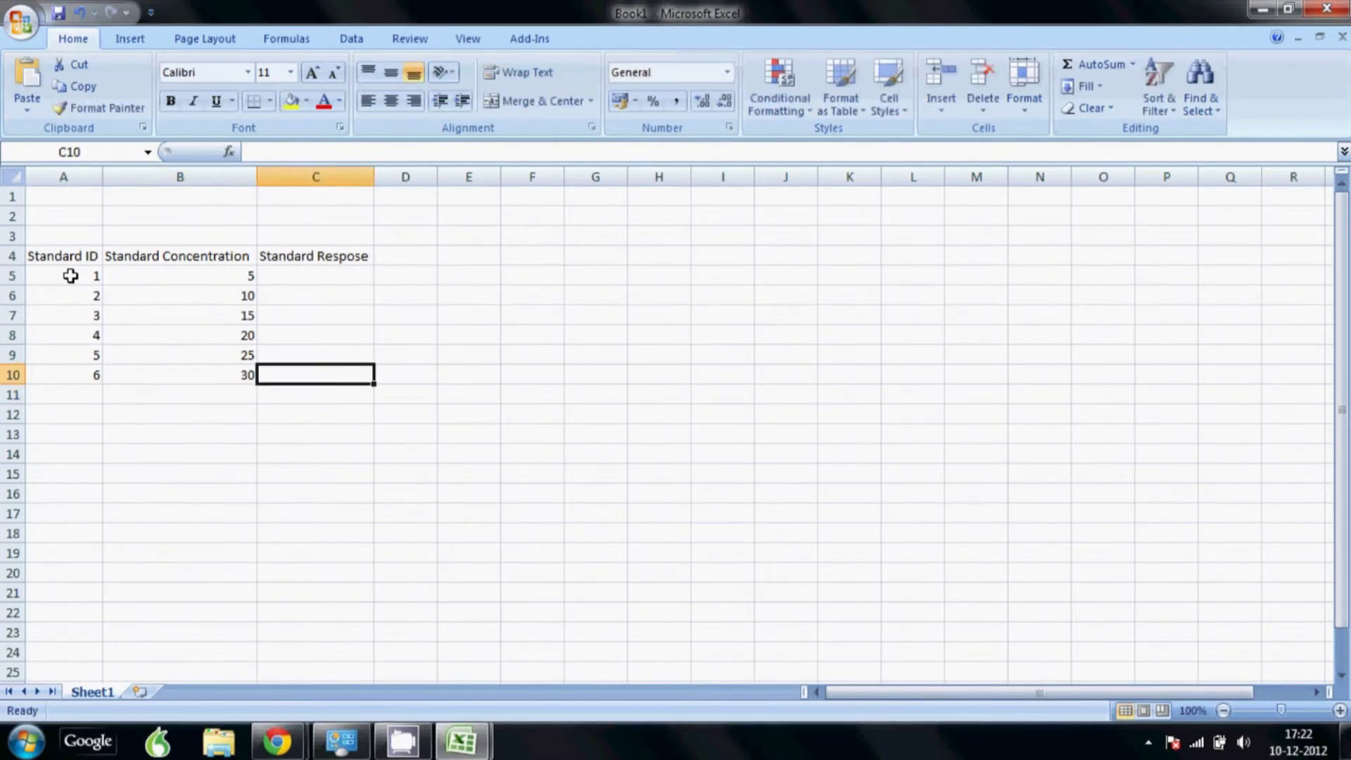
Enter responses 50, 100, 150, 200, 250 and 300 down C5:C10, then select the standards table.
key("Up")
key("Up")
key("Up")
key("Up")
key("Up")
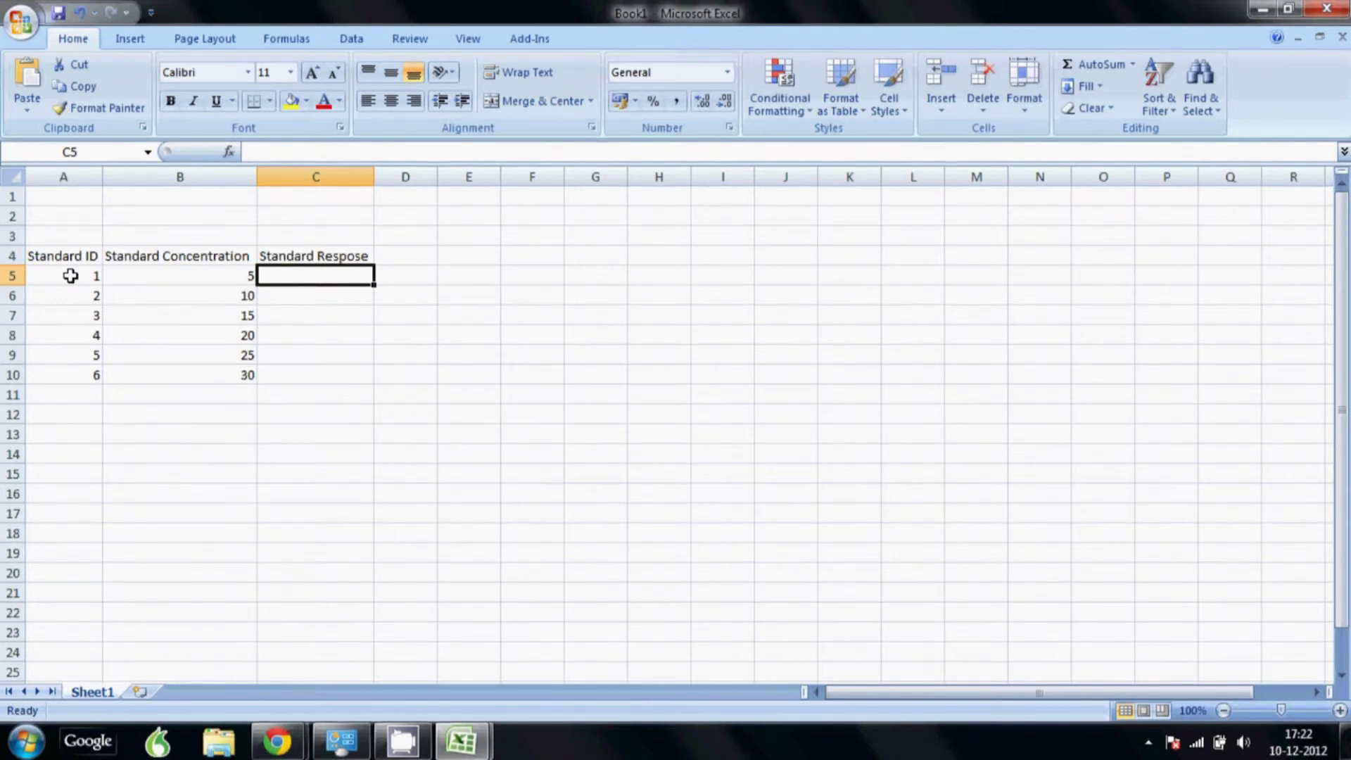
type("50")
key("Return")
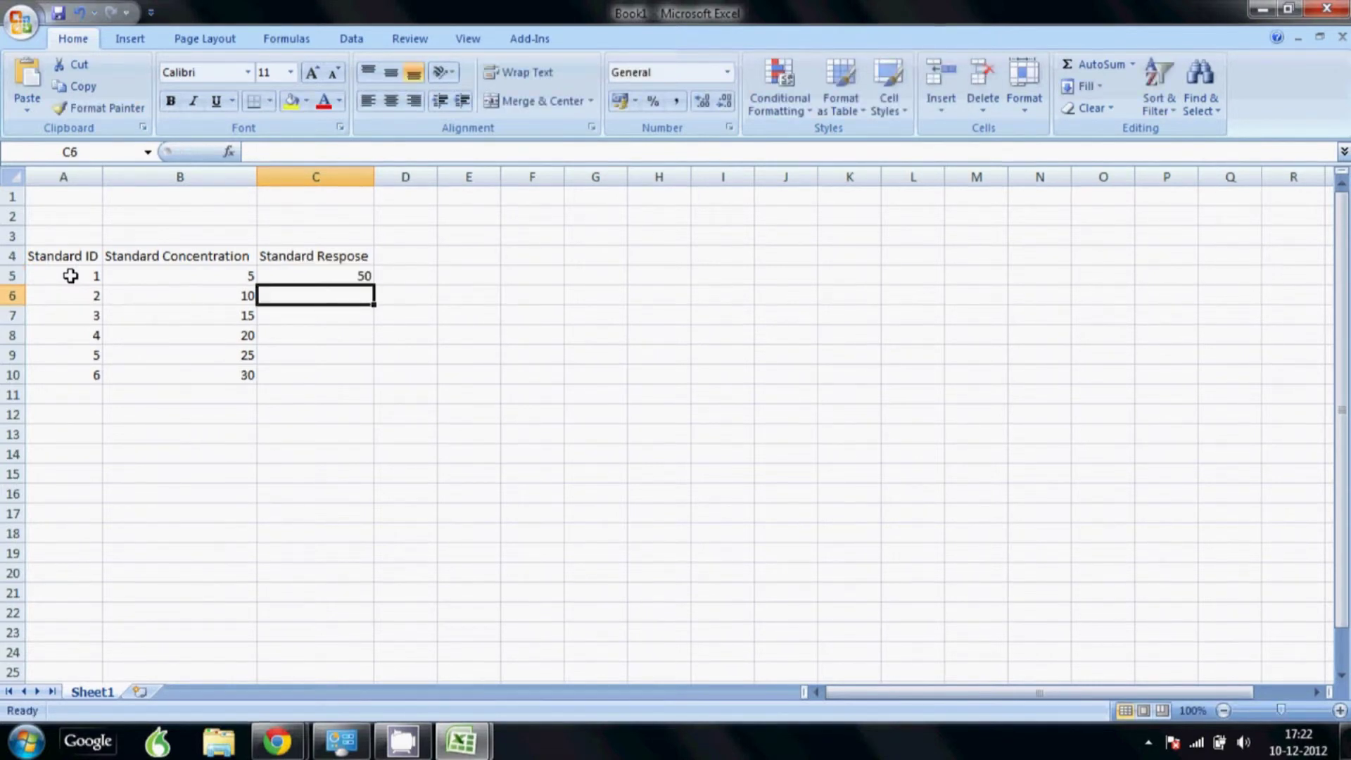
type("100")
key("Return")
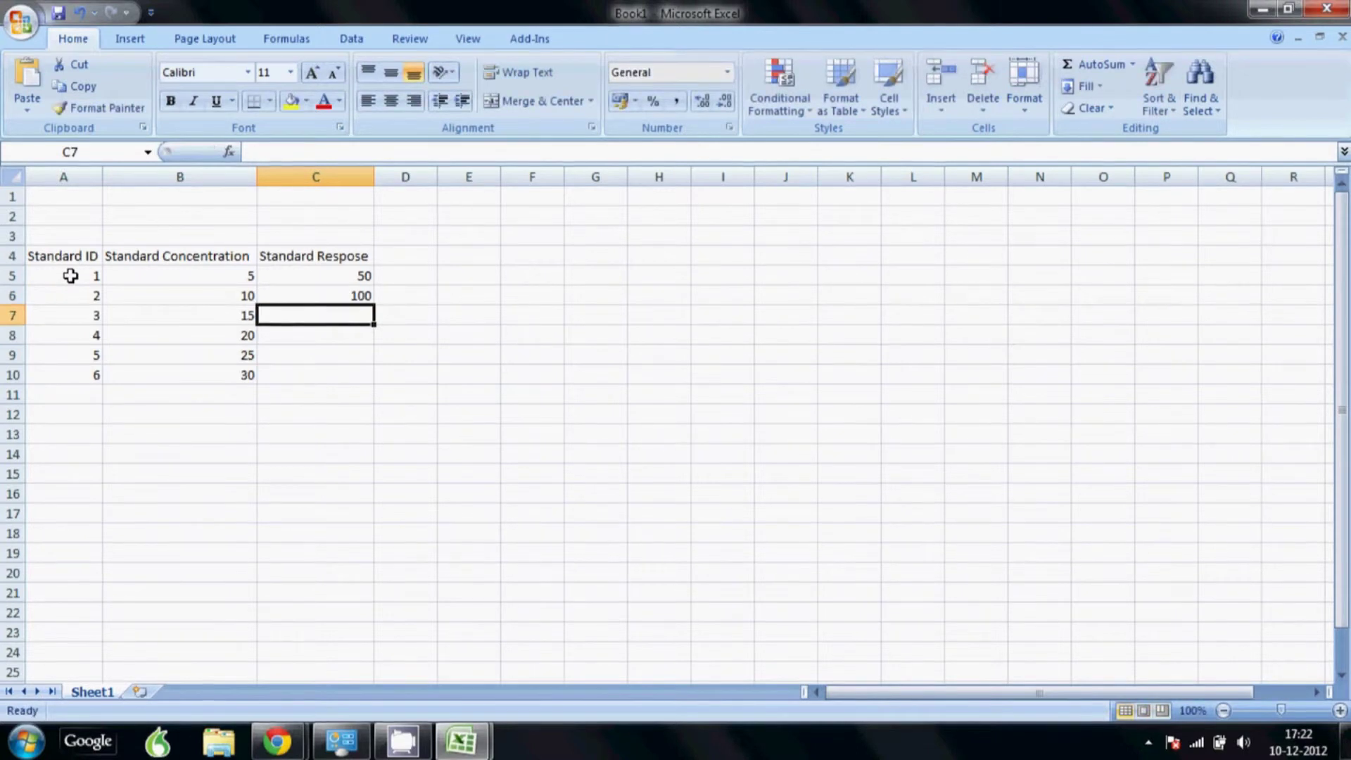
type("150")
key("Return")
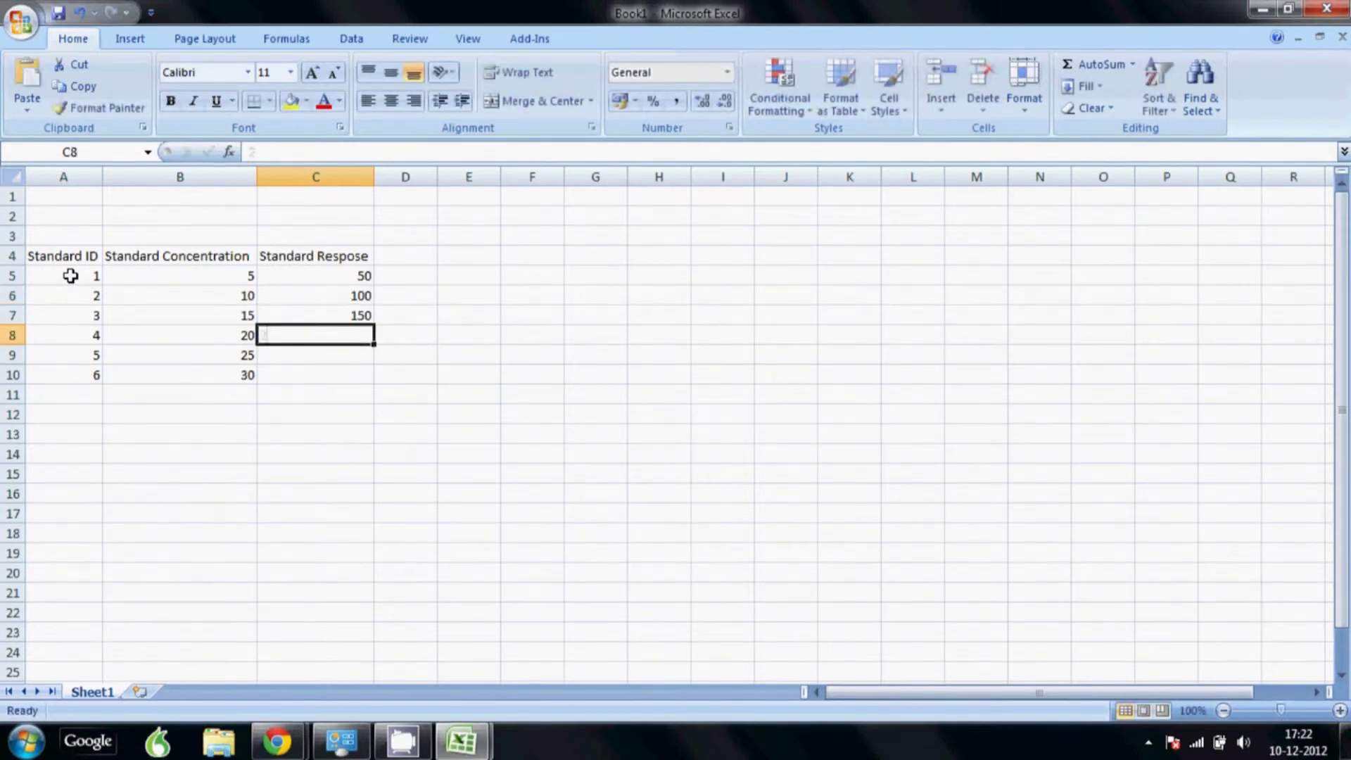
type("200")
key("Return")
type("250")
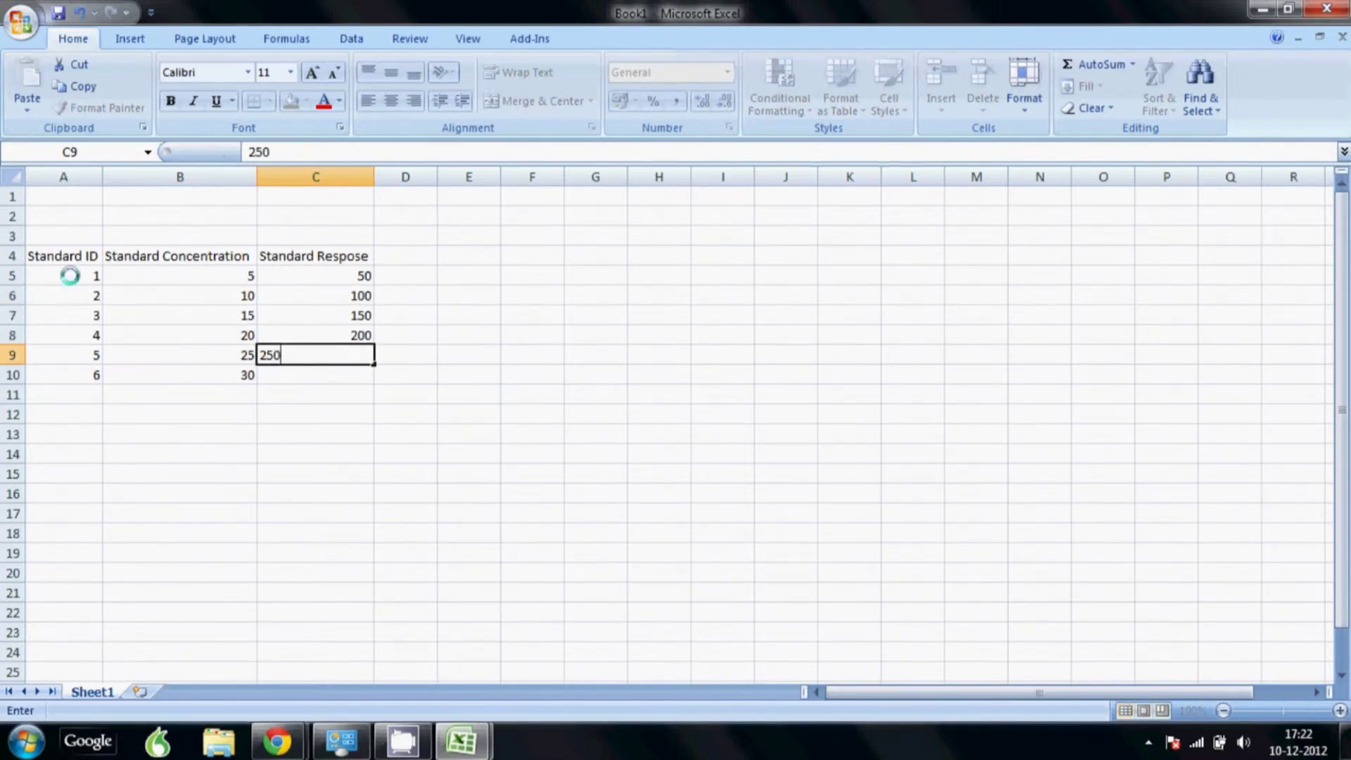
key("Return")
type("300")
key("Return")
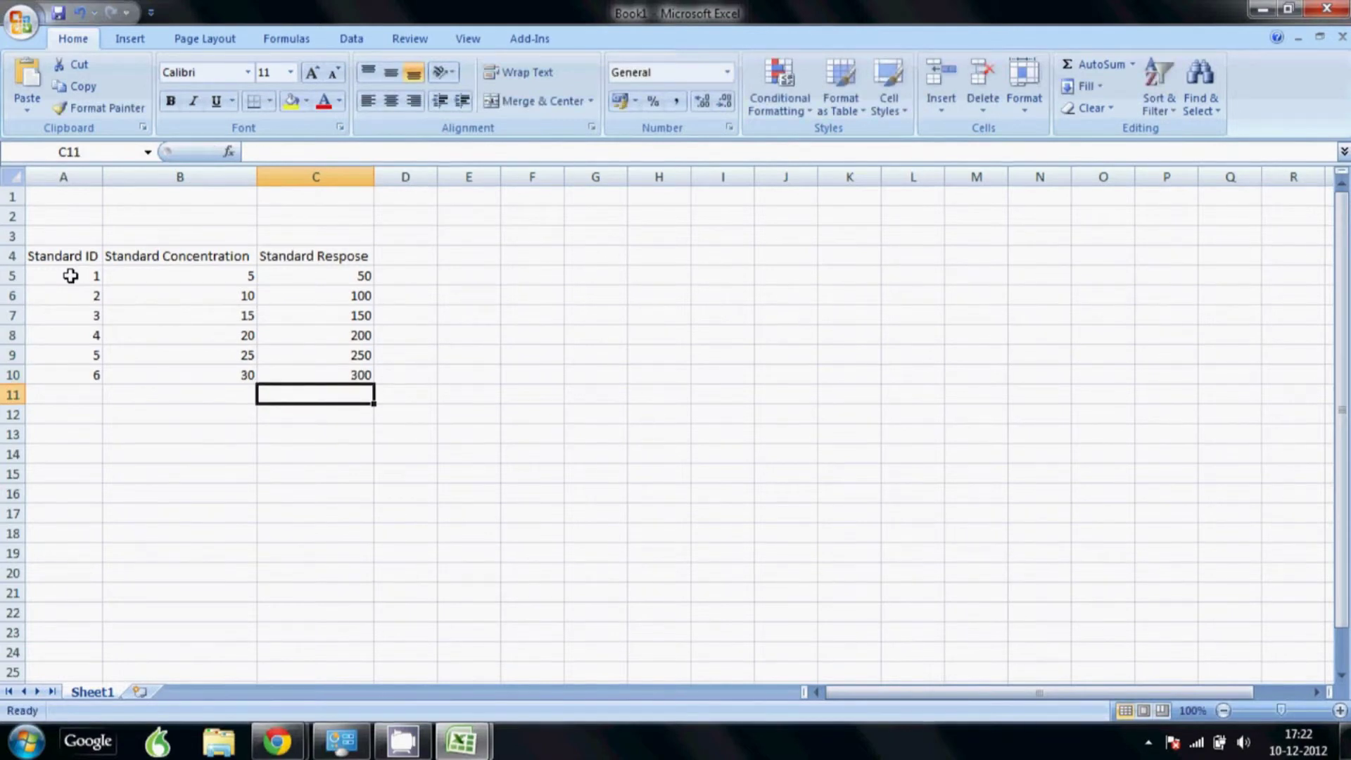
key("Left")
key("Left")
key("Up")
key("Up")
key("Up")
key("Up")
key("Up")
key("Up")
key("Up")
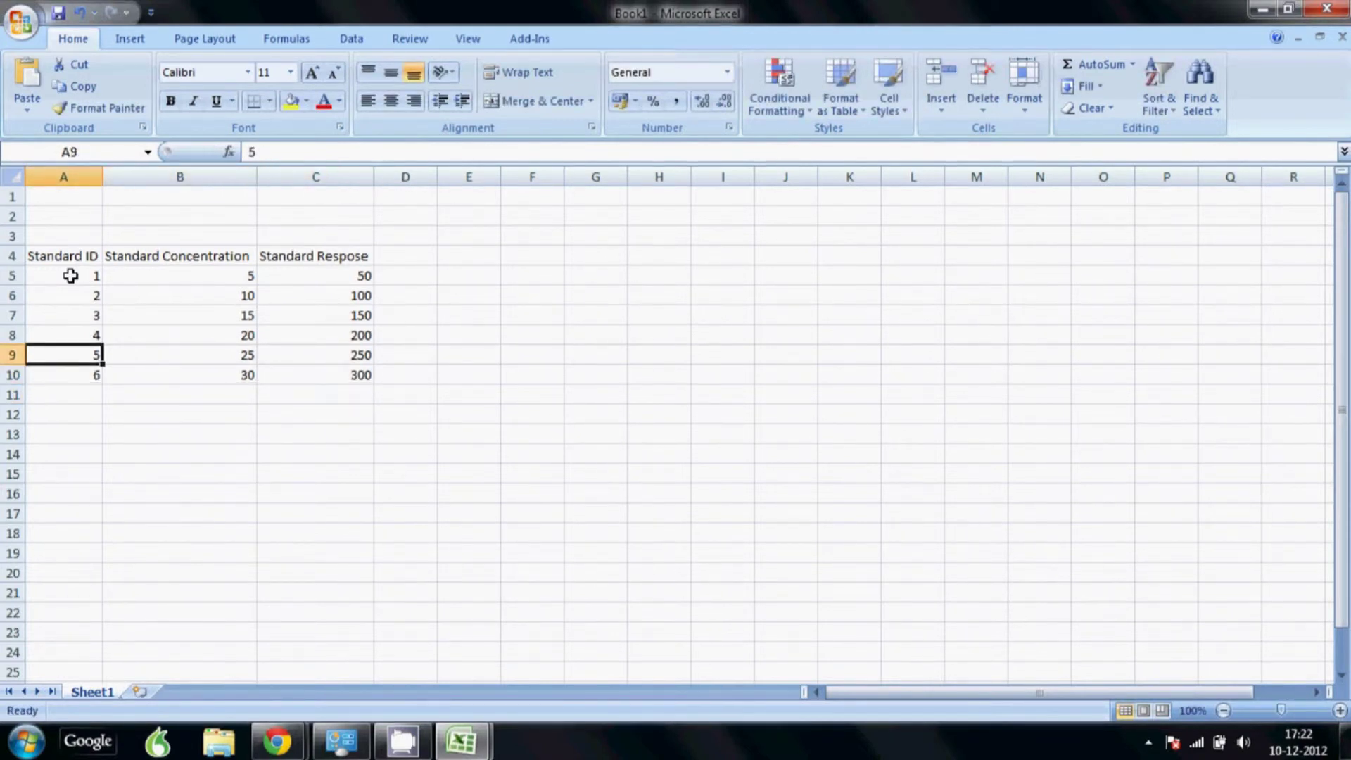
key("shift+Right")
key("shift+Right")
key("shift+Down")
key("shift+Down")
key("shift+Down")
key("shift+Down")
key("shift+Down")
key("shift+Down")
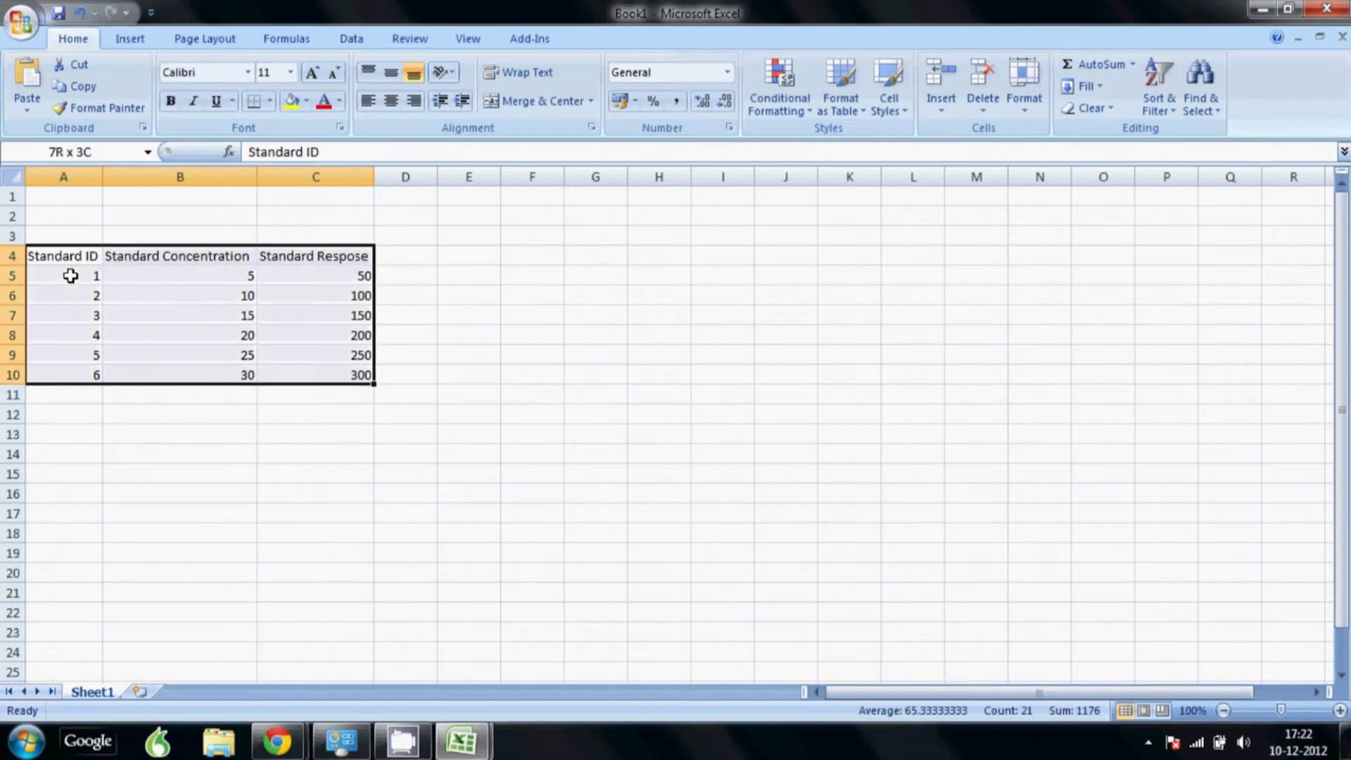
key("Tab")
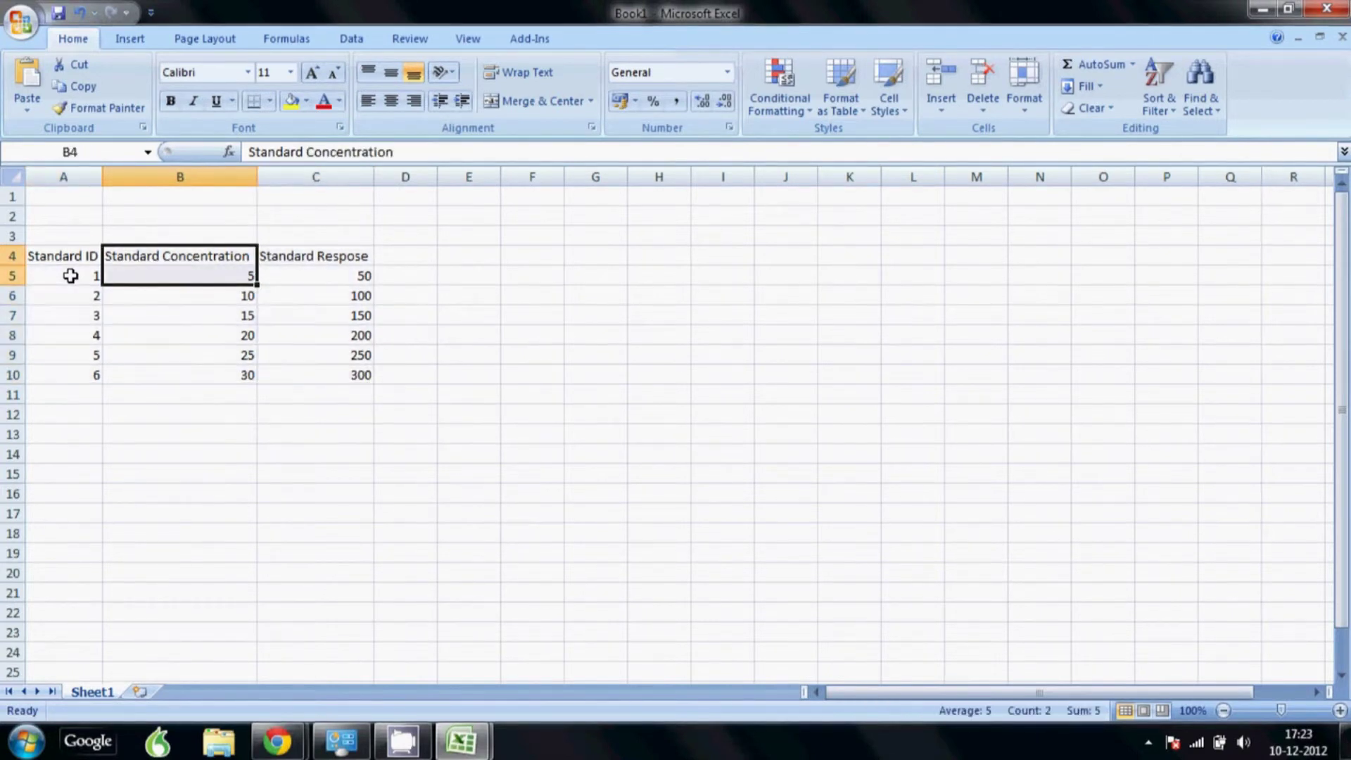
Select B4:C10 and insert a markers-only scatter chart of response versus concentration.
left_click(205, 255)
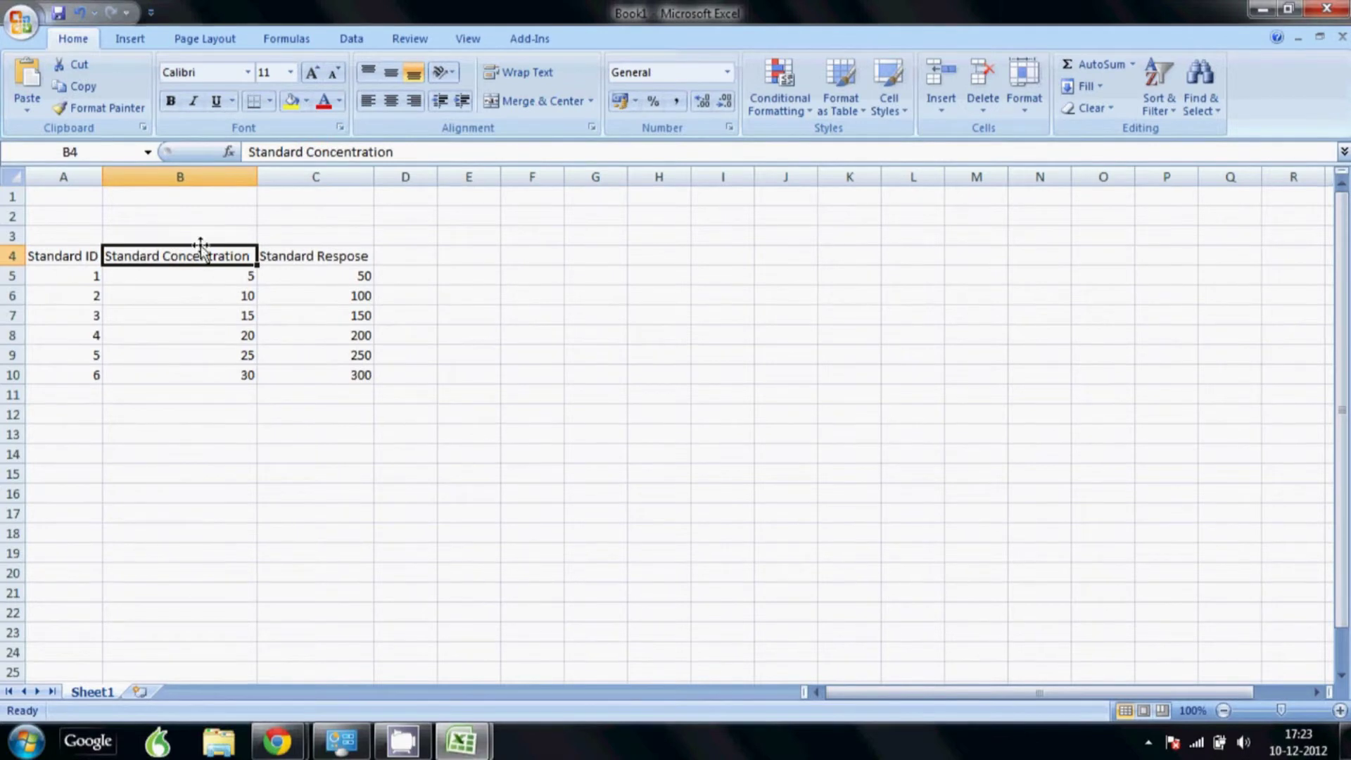
left_click_drag(205, 255, 315, 380)
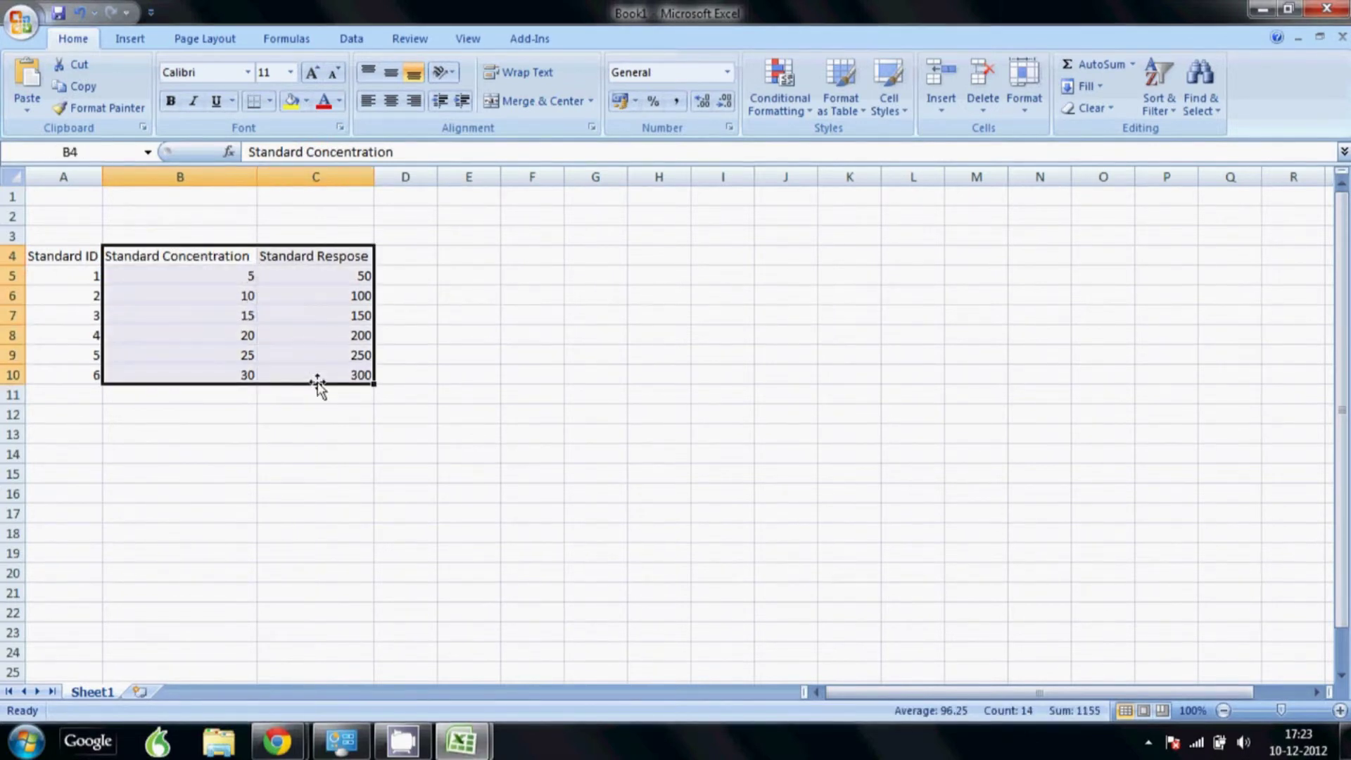
left_click(128, 40)
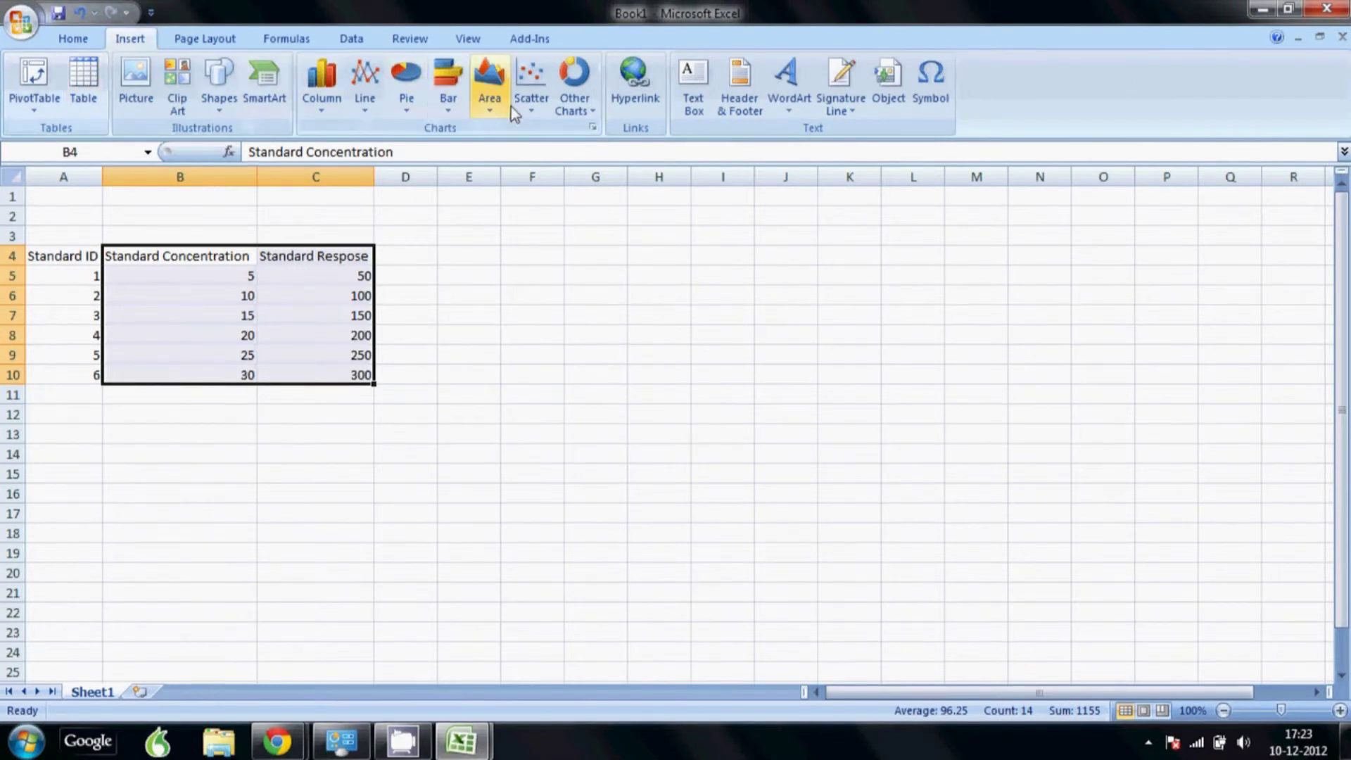
left_click(531, 102)
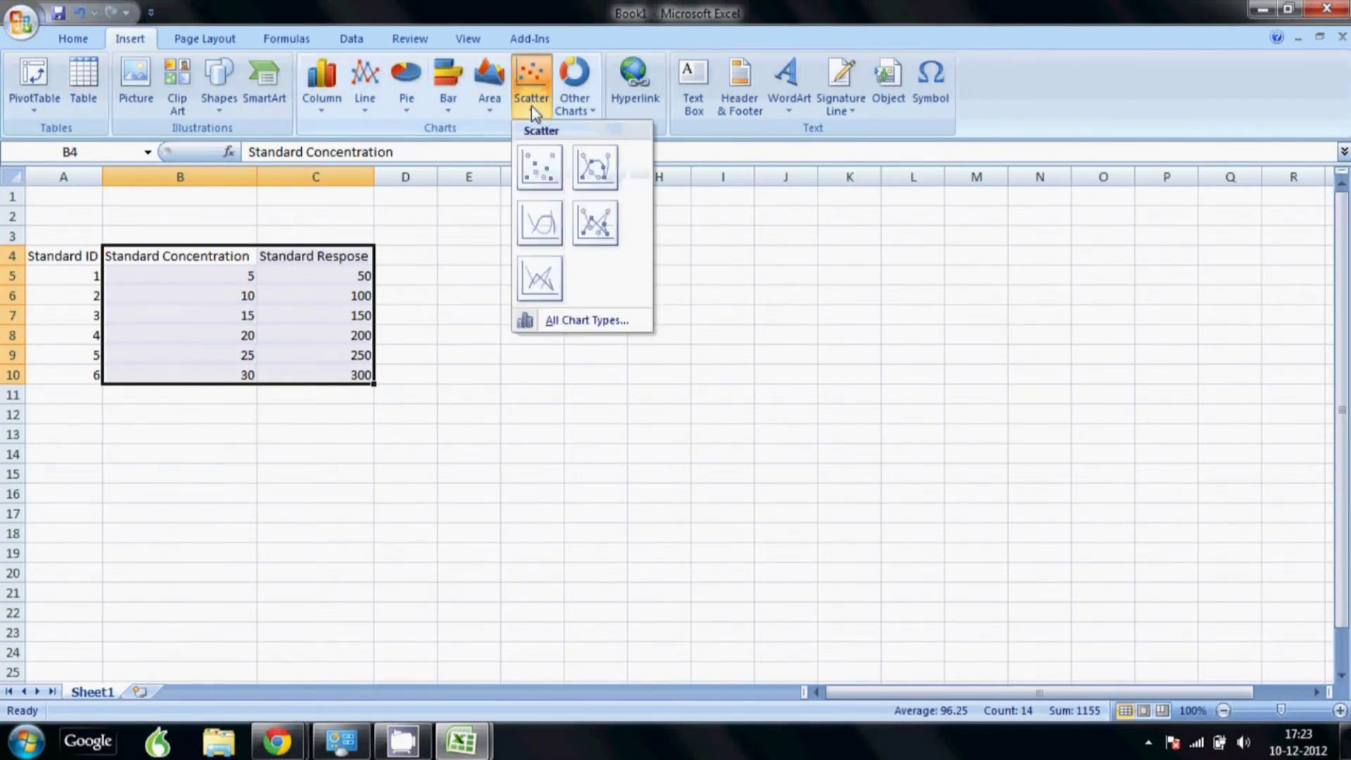
left_click(540, 168)
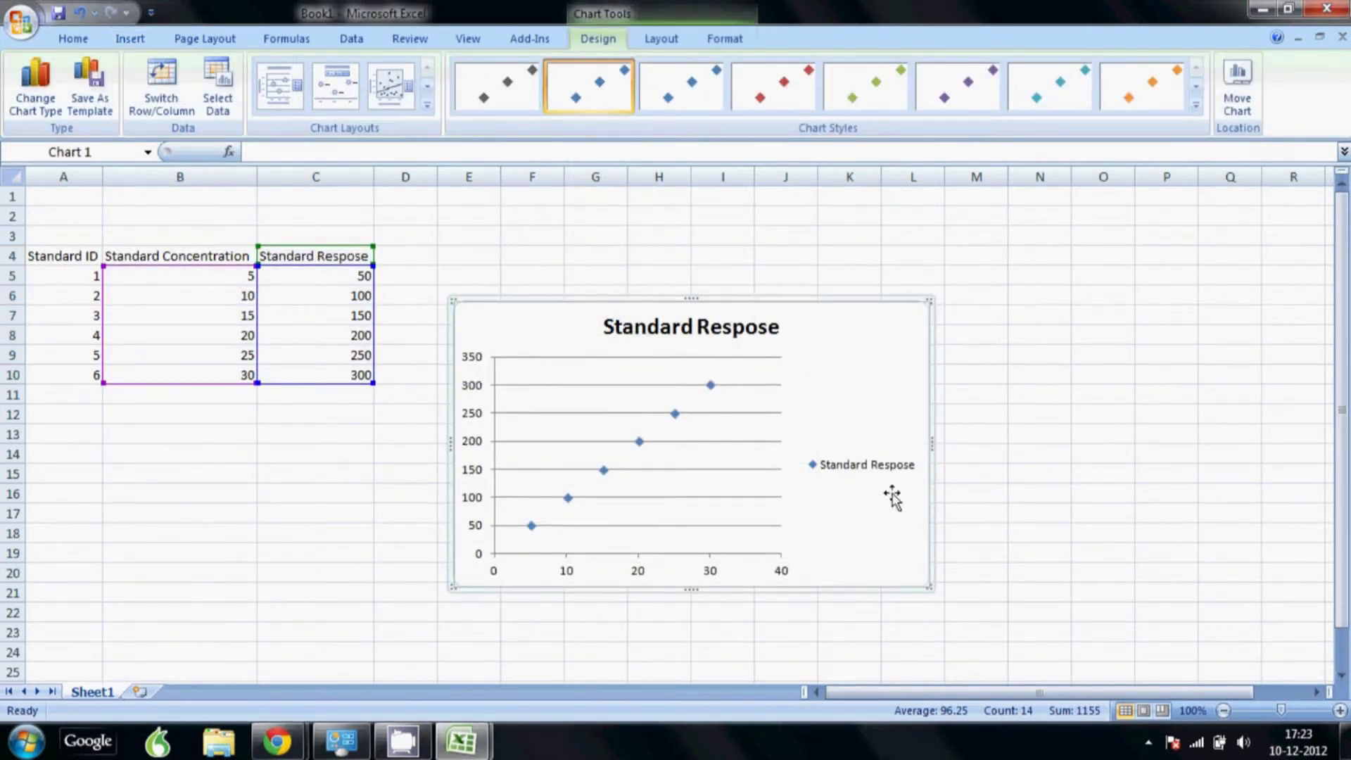
left_click(886, 469)
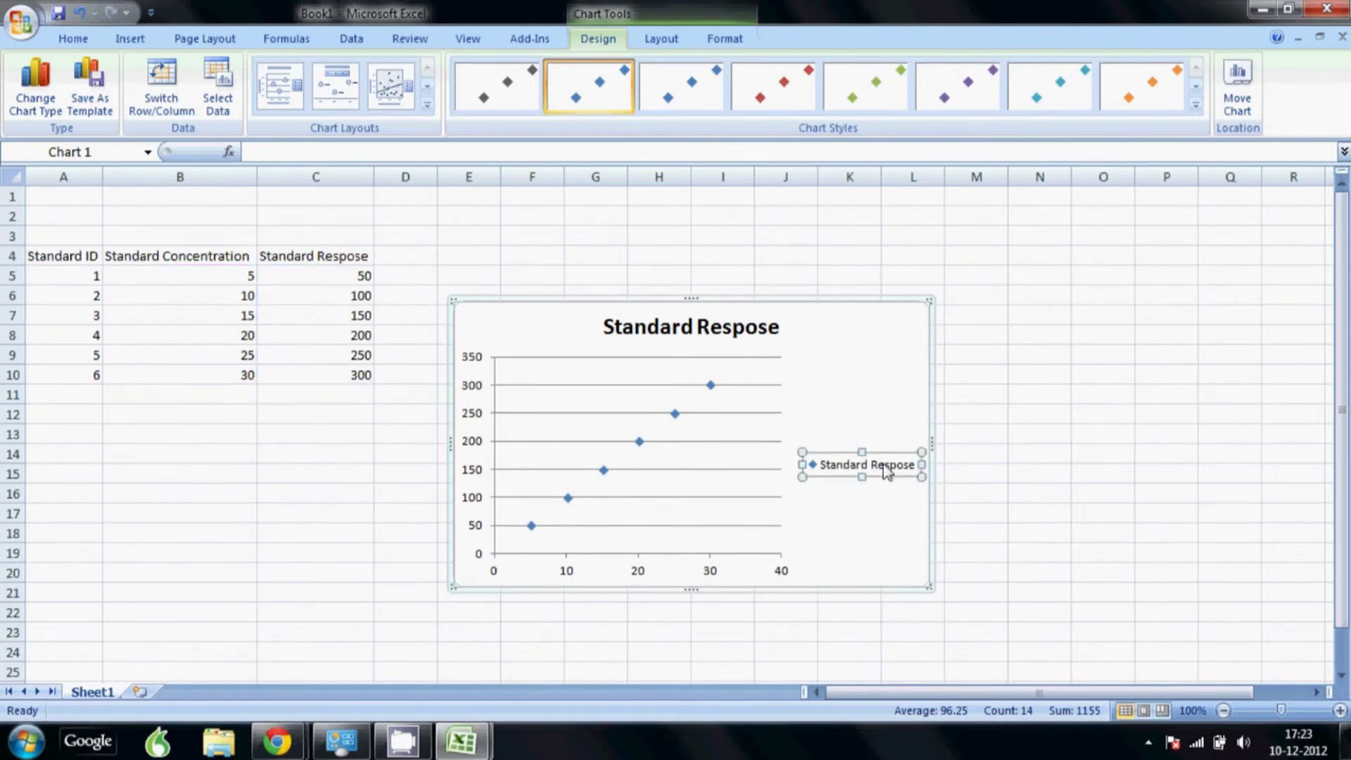
Delete the chart legend and retitle the chart 'Calibration Curve'.
key("Delete")
left_click(676, 333)
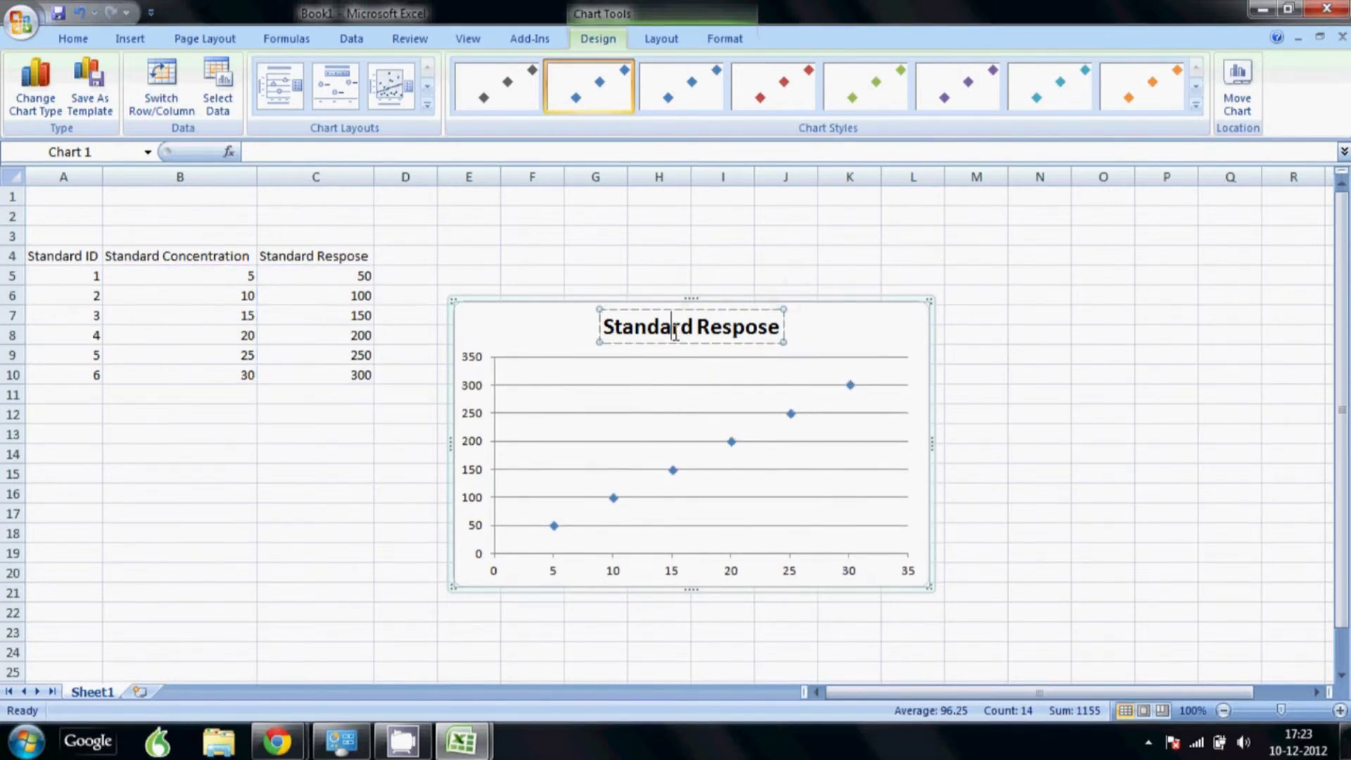
double_click(674, 332)
triple_click(677, 339)
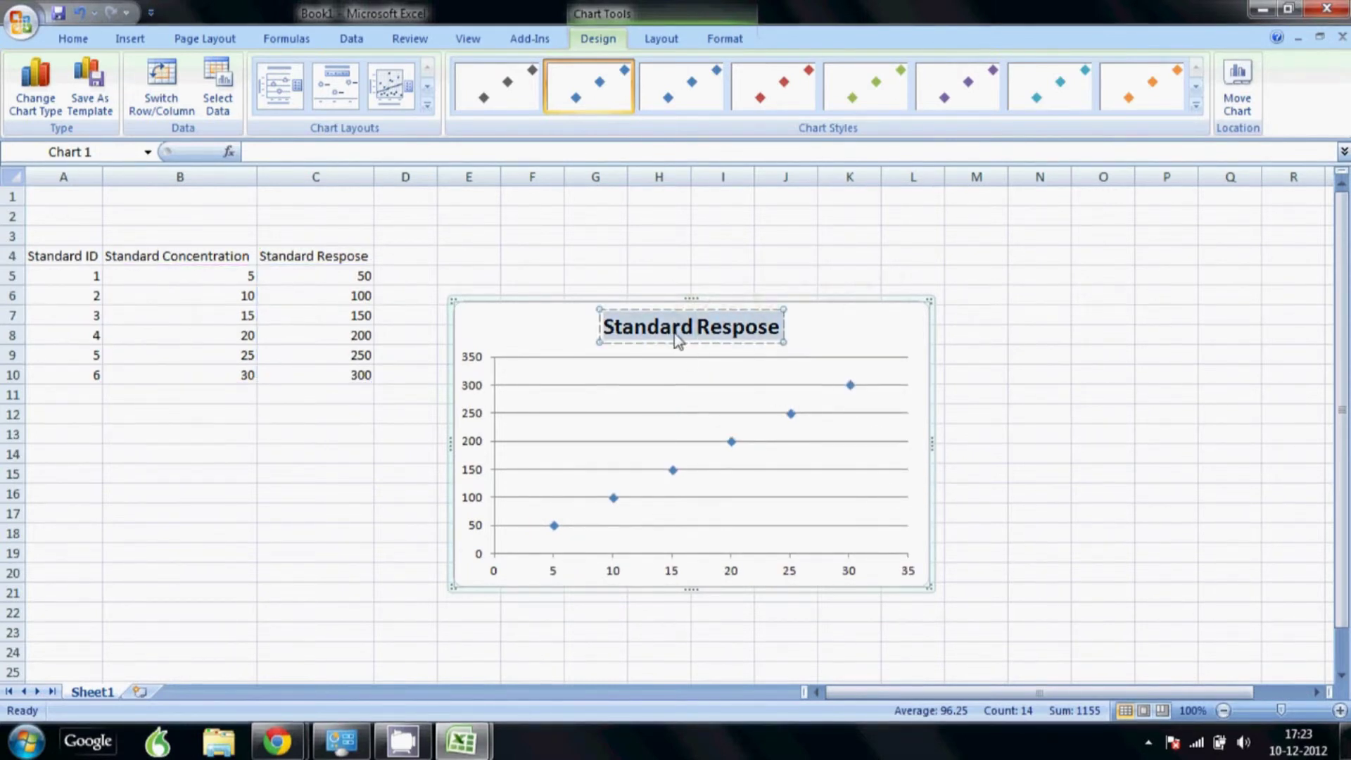
type("Calibra")
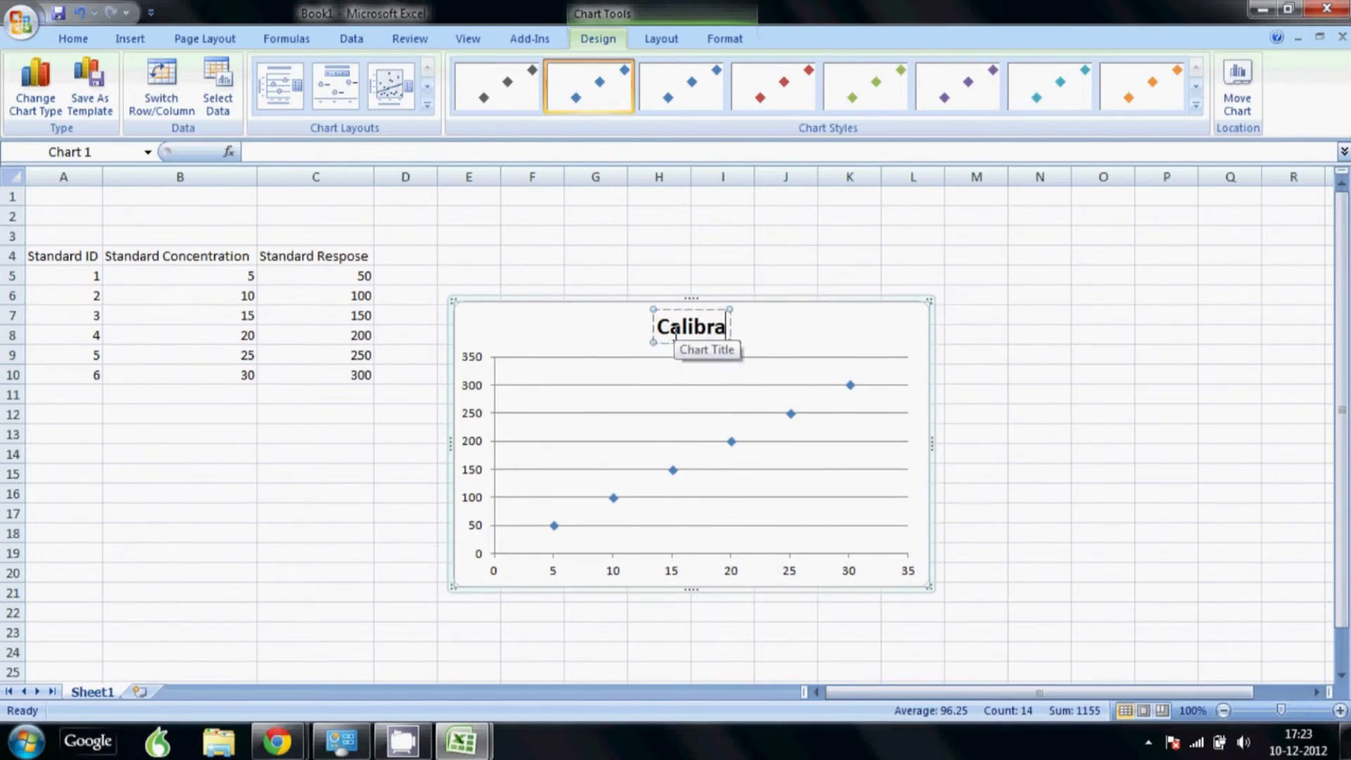
type("tion Curve")
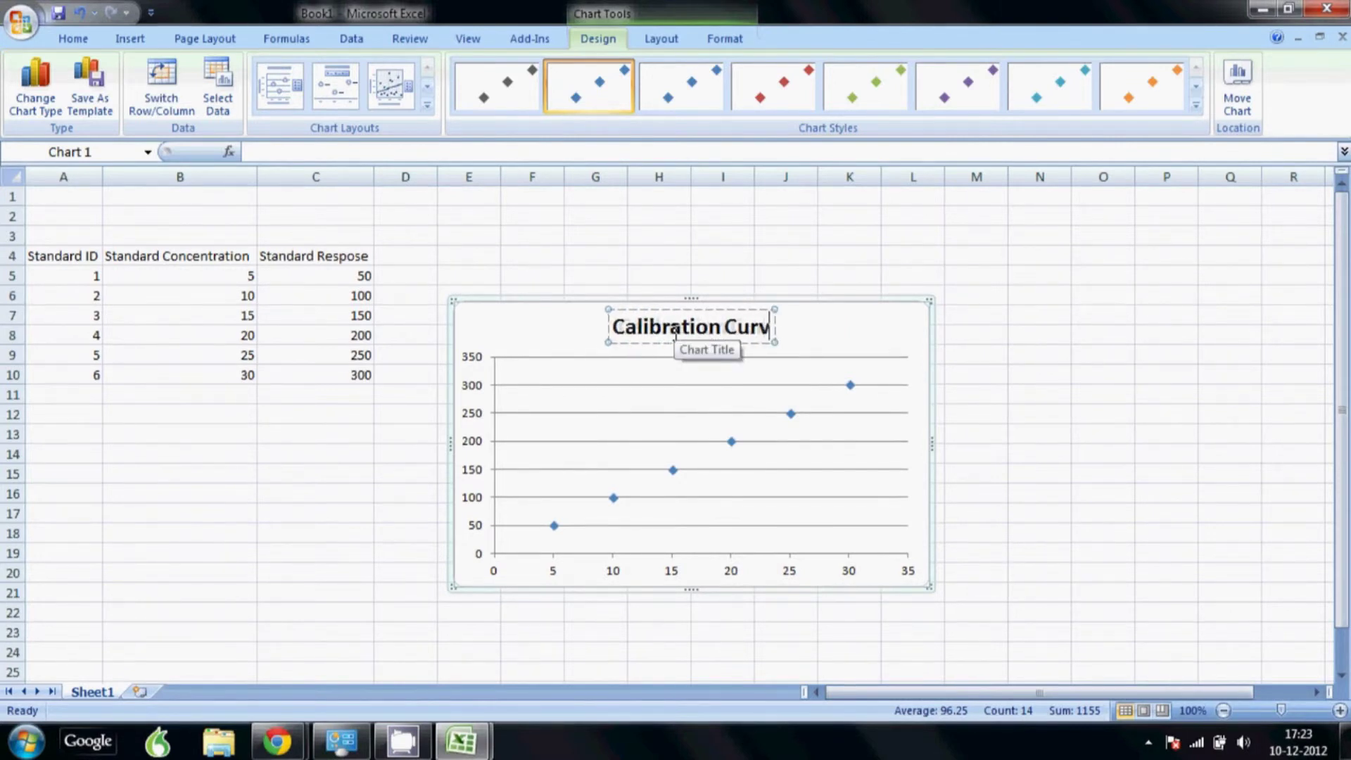
left_click(552, 325)
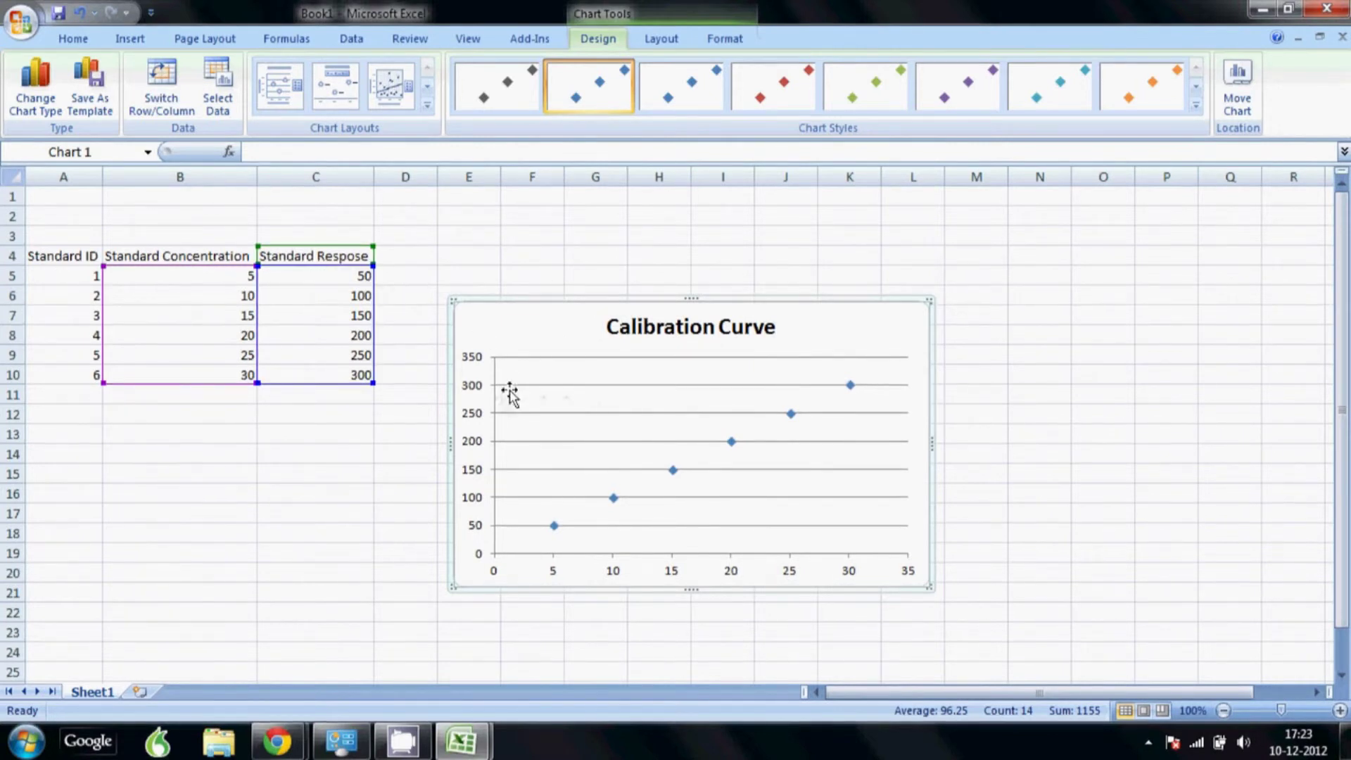
left_click(484, 421)
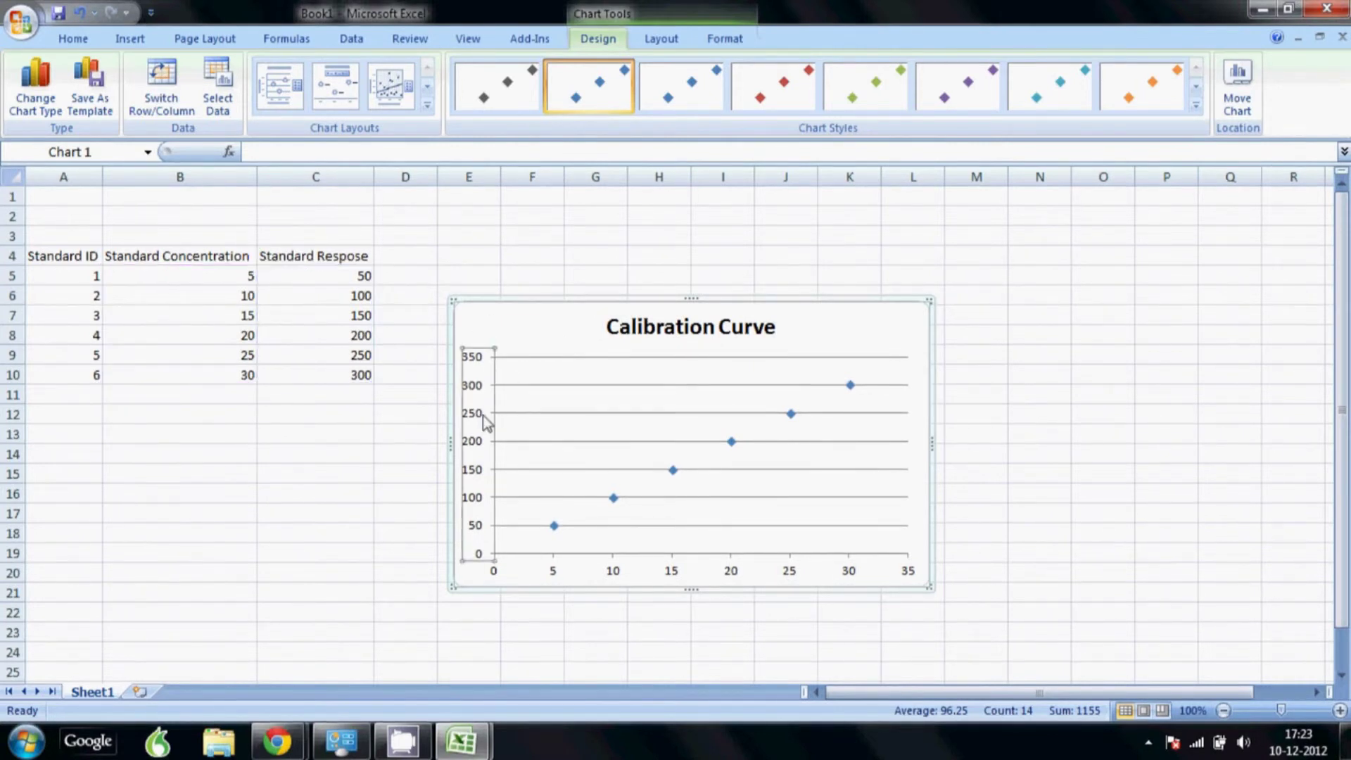
left_click(660, 39)
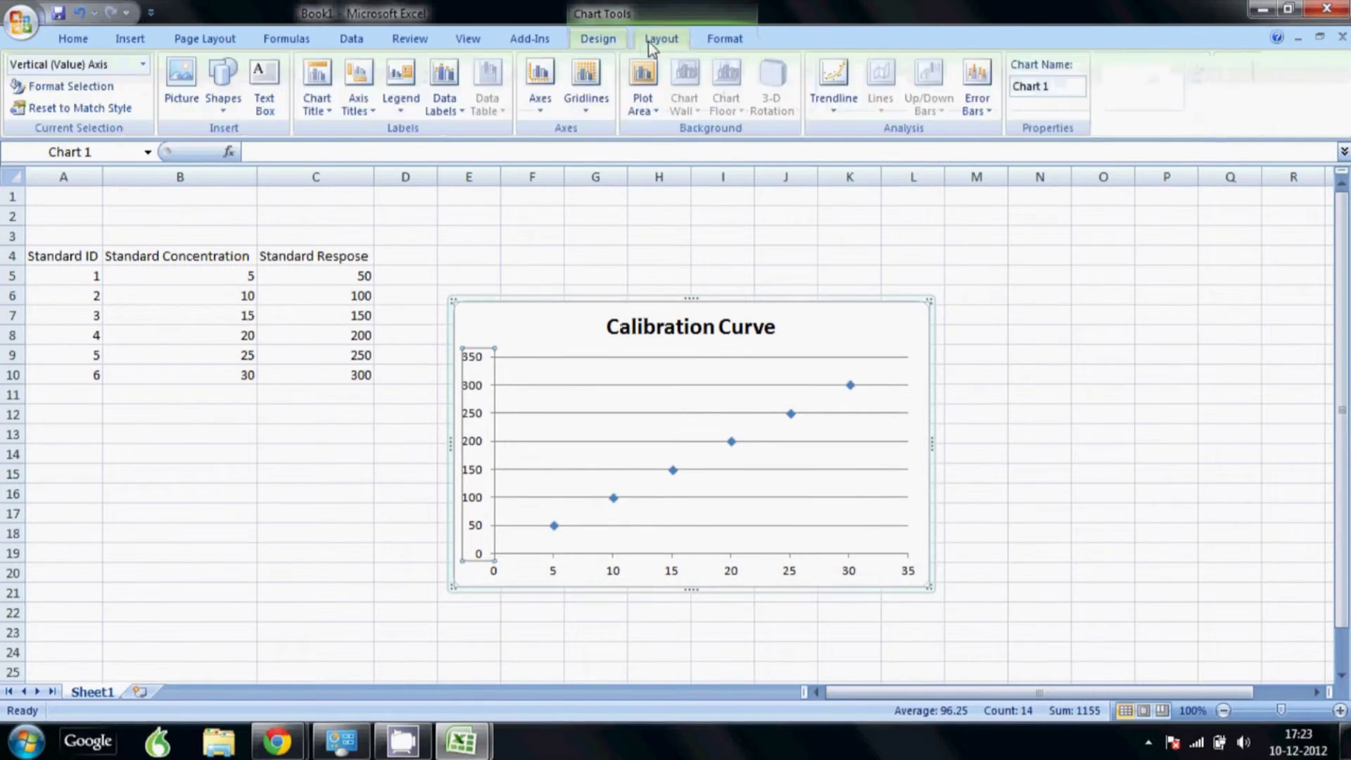
Add a title below the horizontal axis and a rotated title beside the vertical axis.
left_click(330, 107)
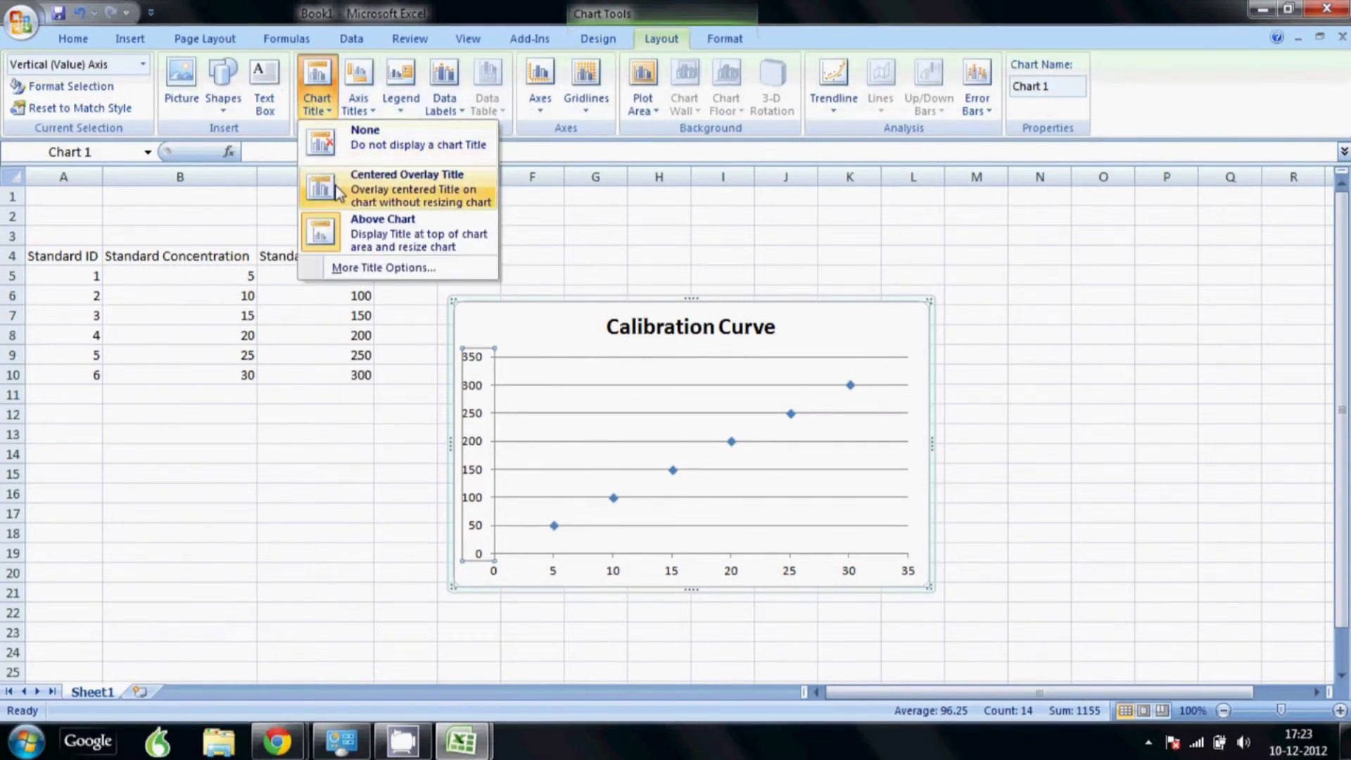
left_click(360, 109)
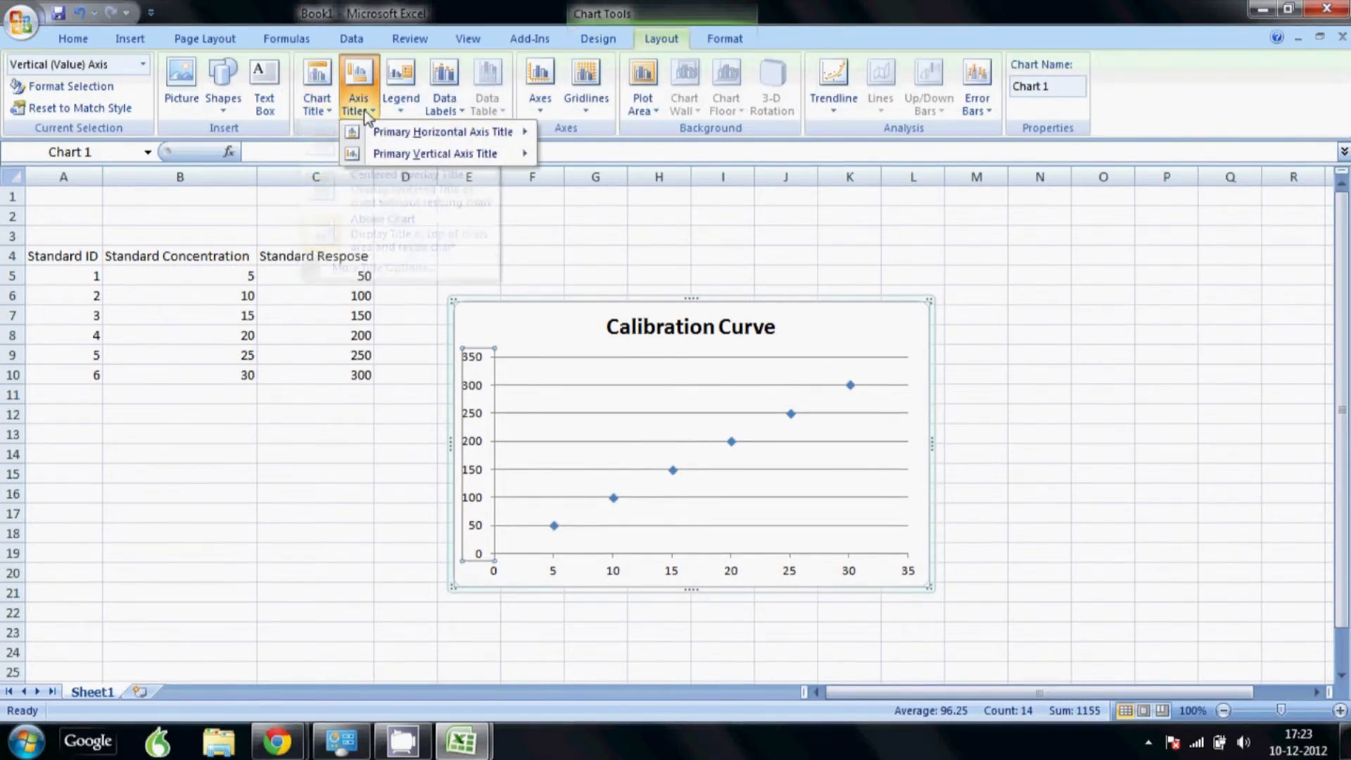
mouse_move(371, 137)
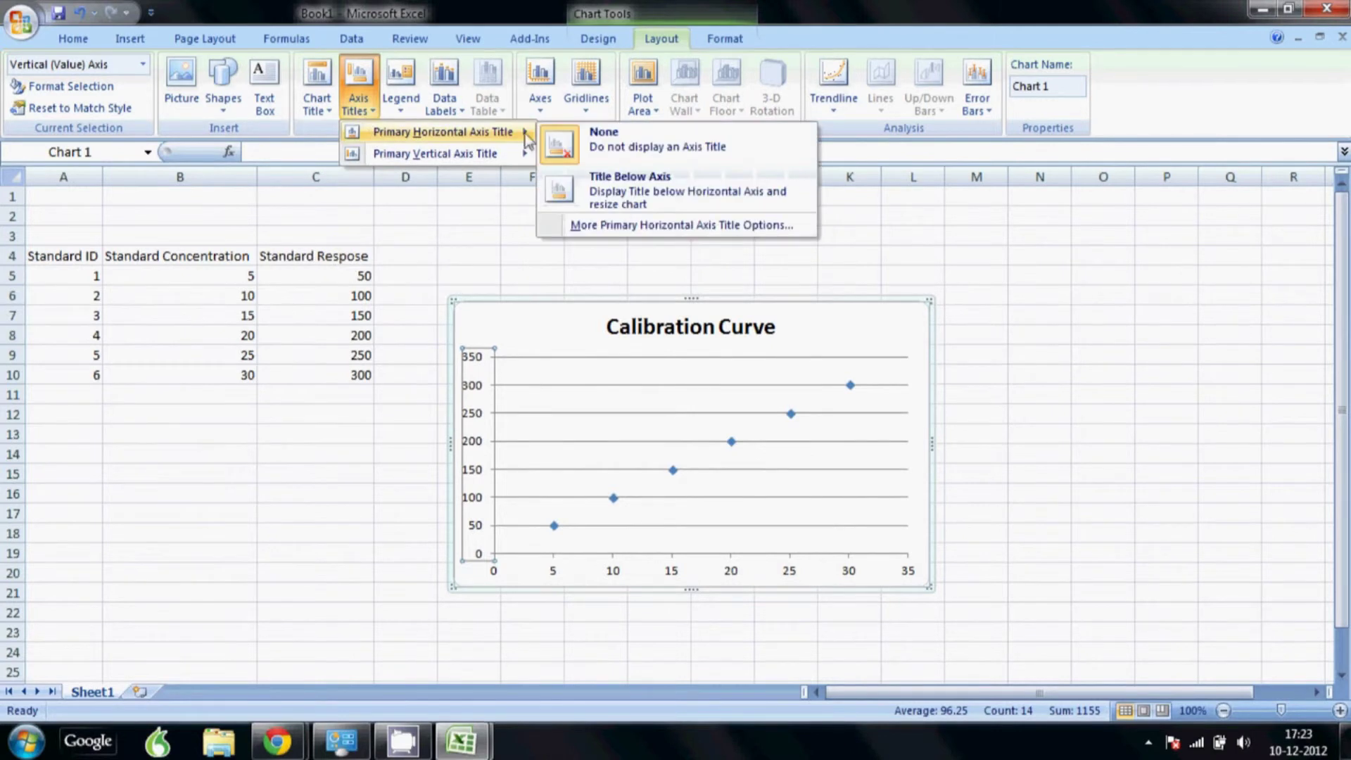
left_click(584, 190)
left_click(359, 99)
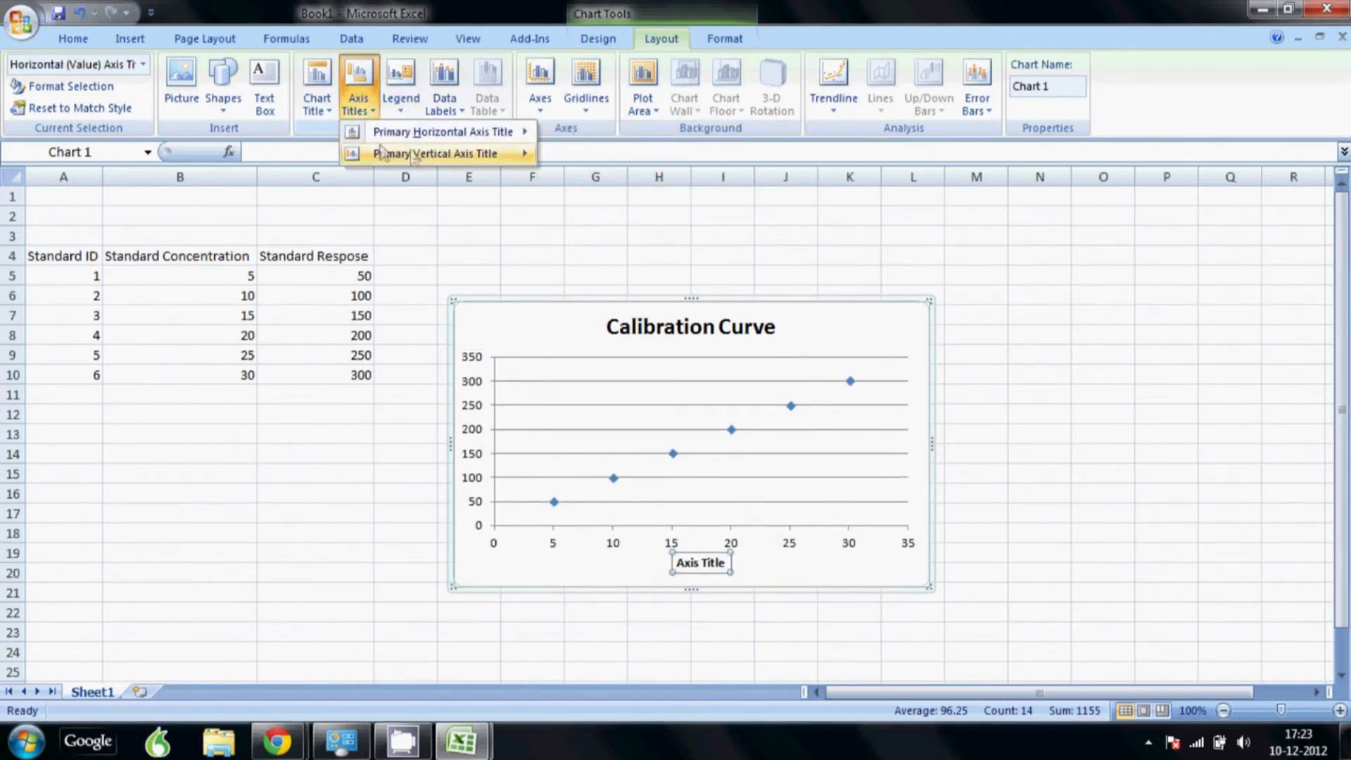
mouse_move(380, 151)
left_click(584, 206)
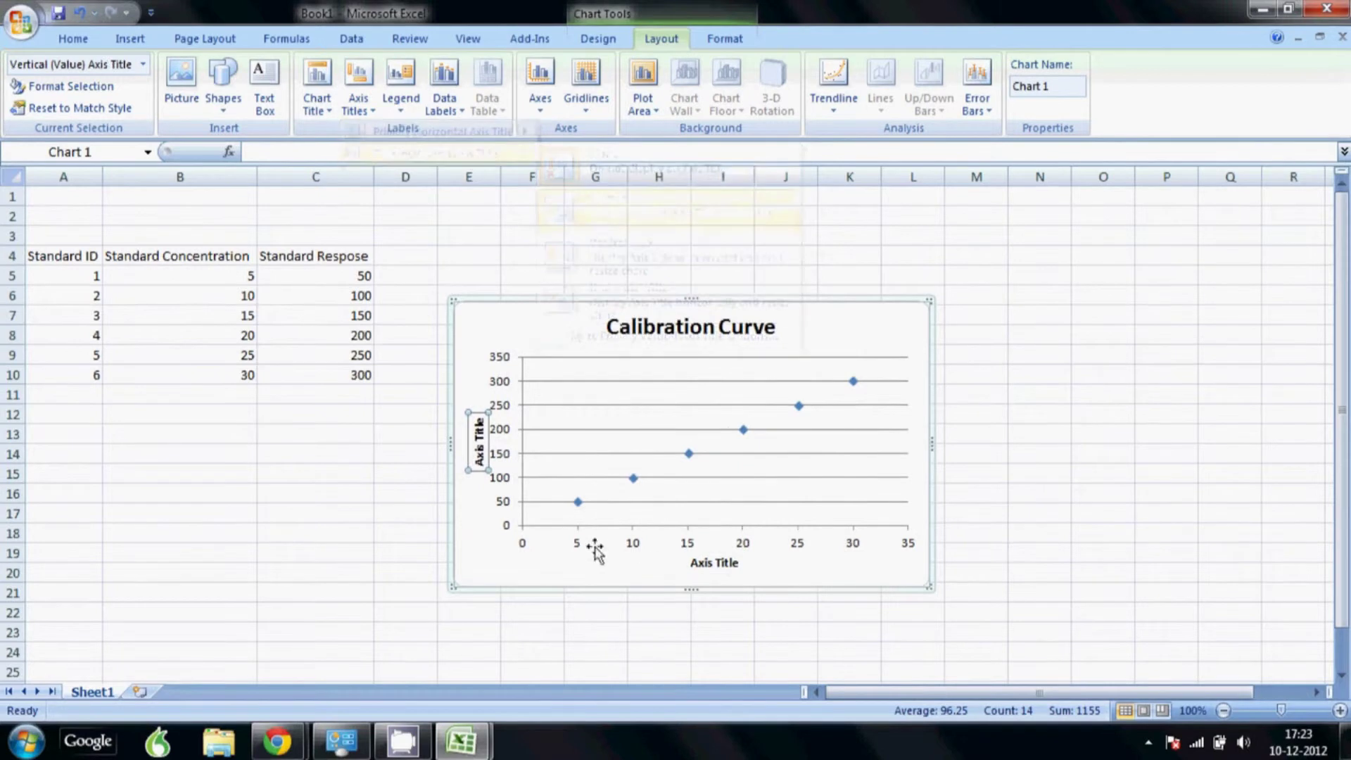
Label the vertical axis 'Response' and the horizontal axis 'Concentration', then move the chart up.
left_click(480, 443)
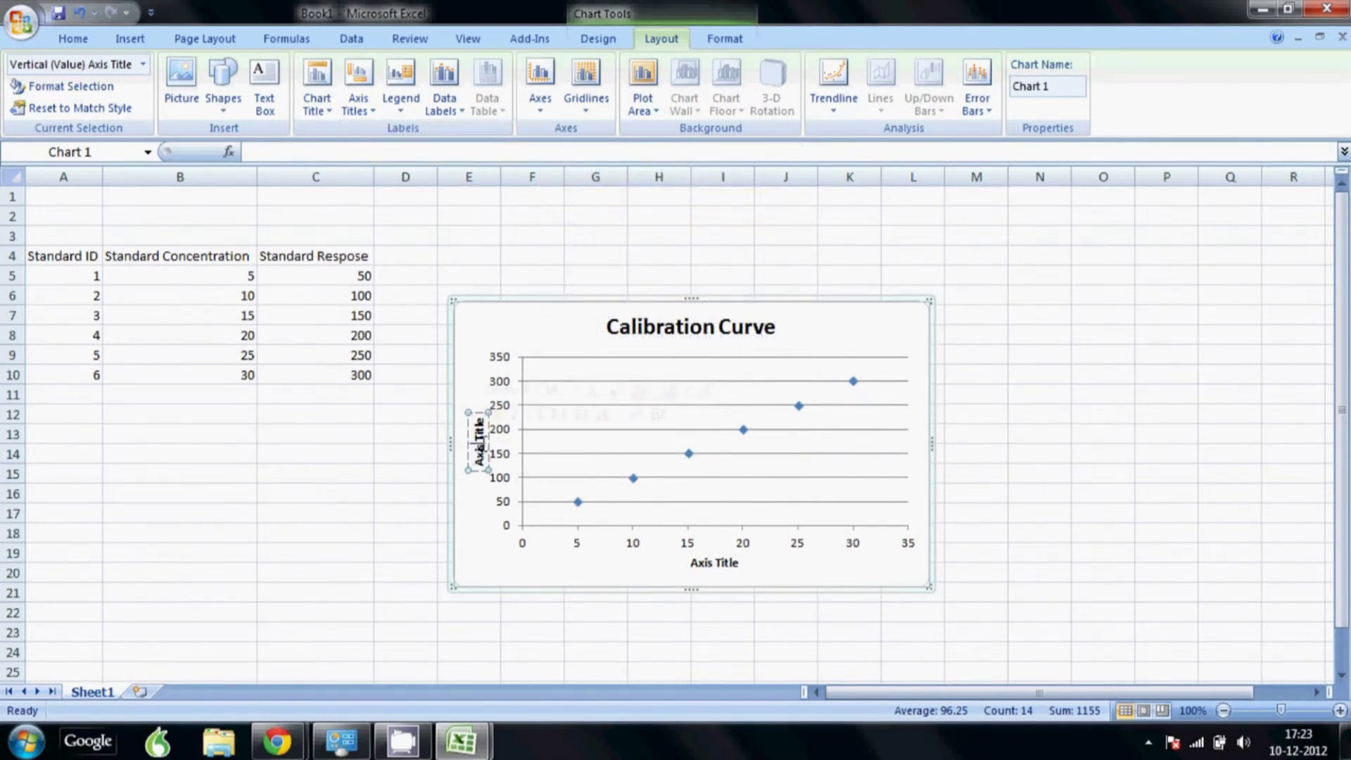
triple_click(484, 454)
type("Response")
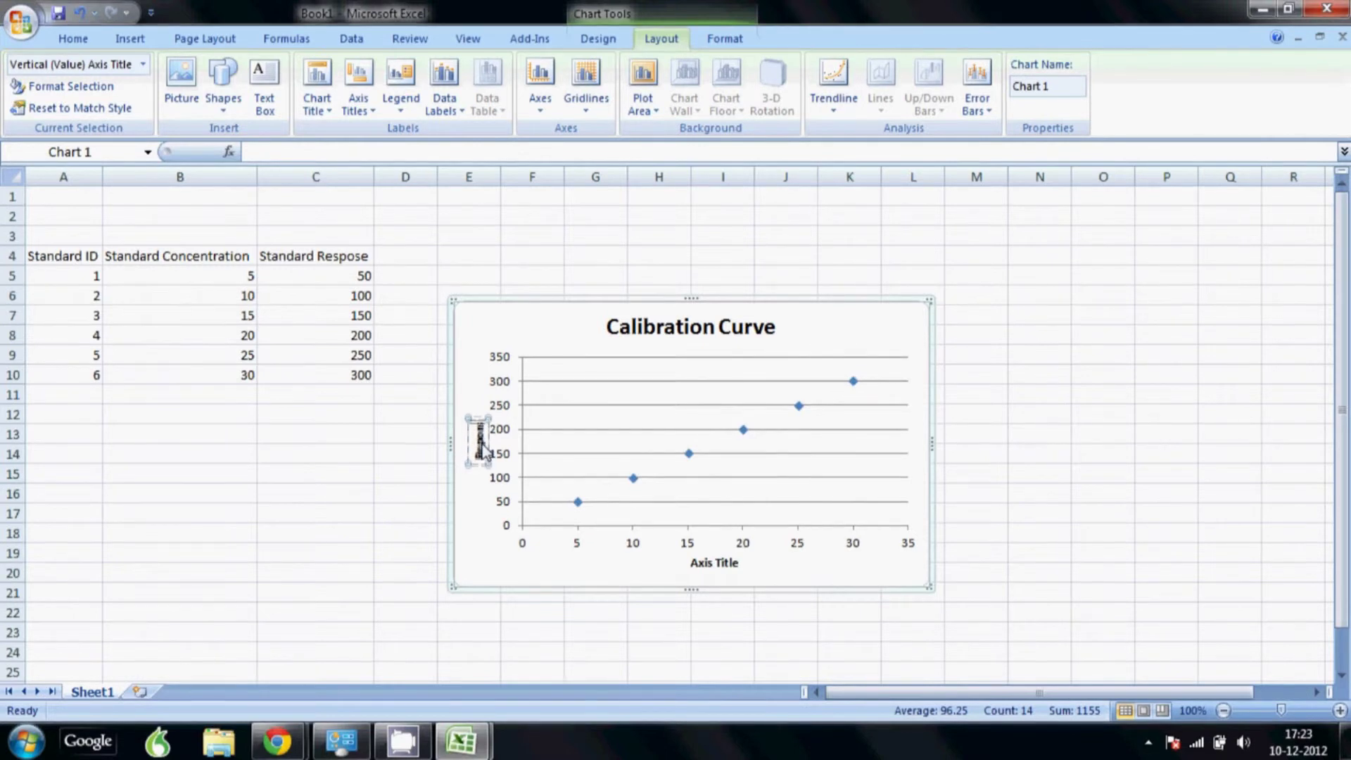
left_click(718, 569)
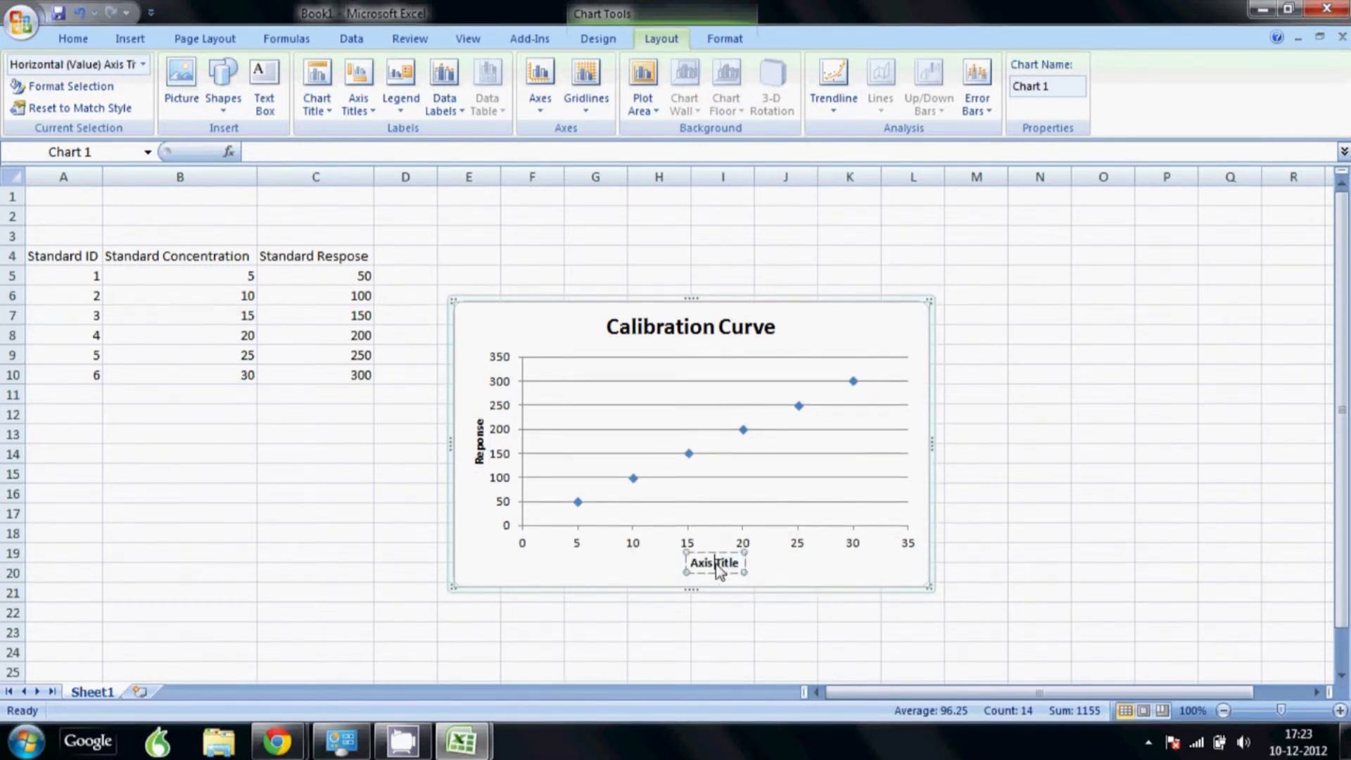
left_click(718, 569)
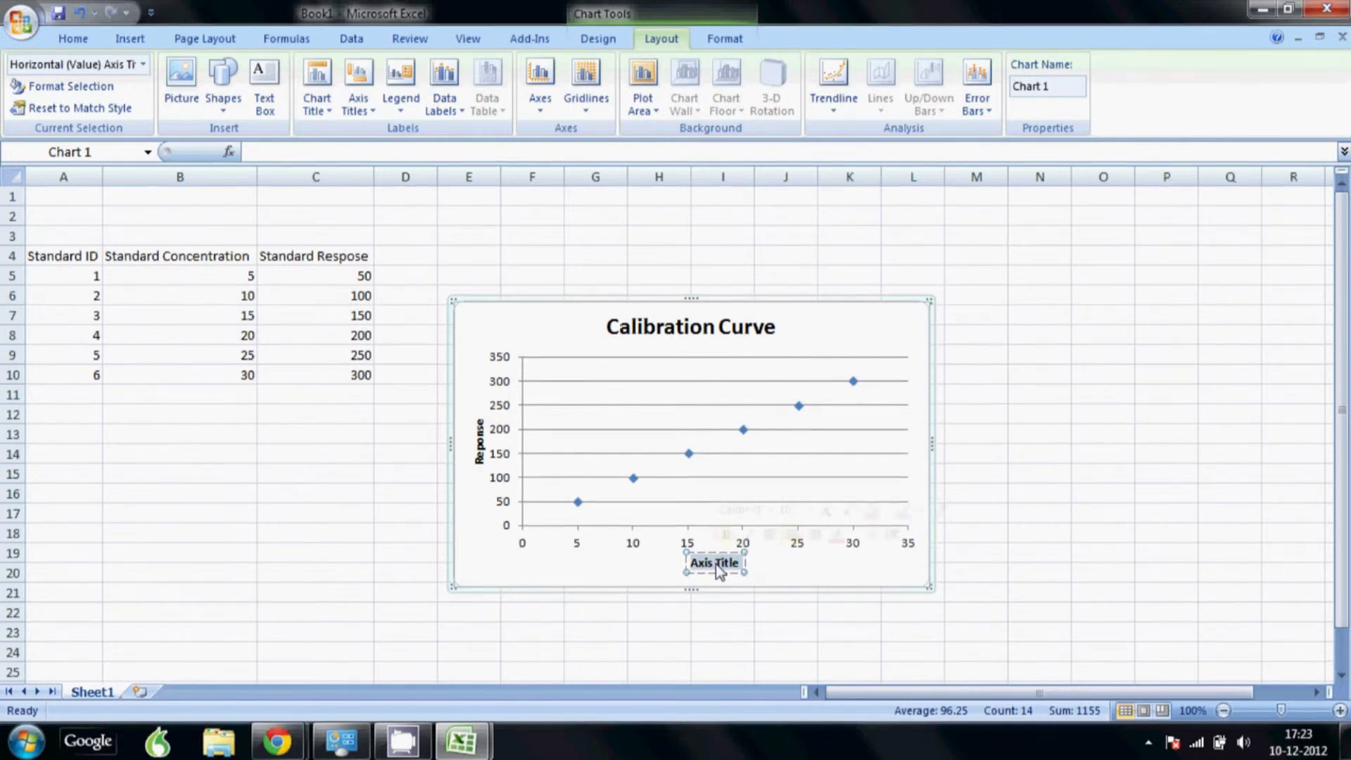
type("Con")
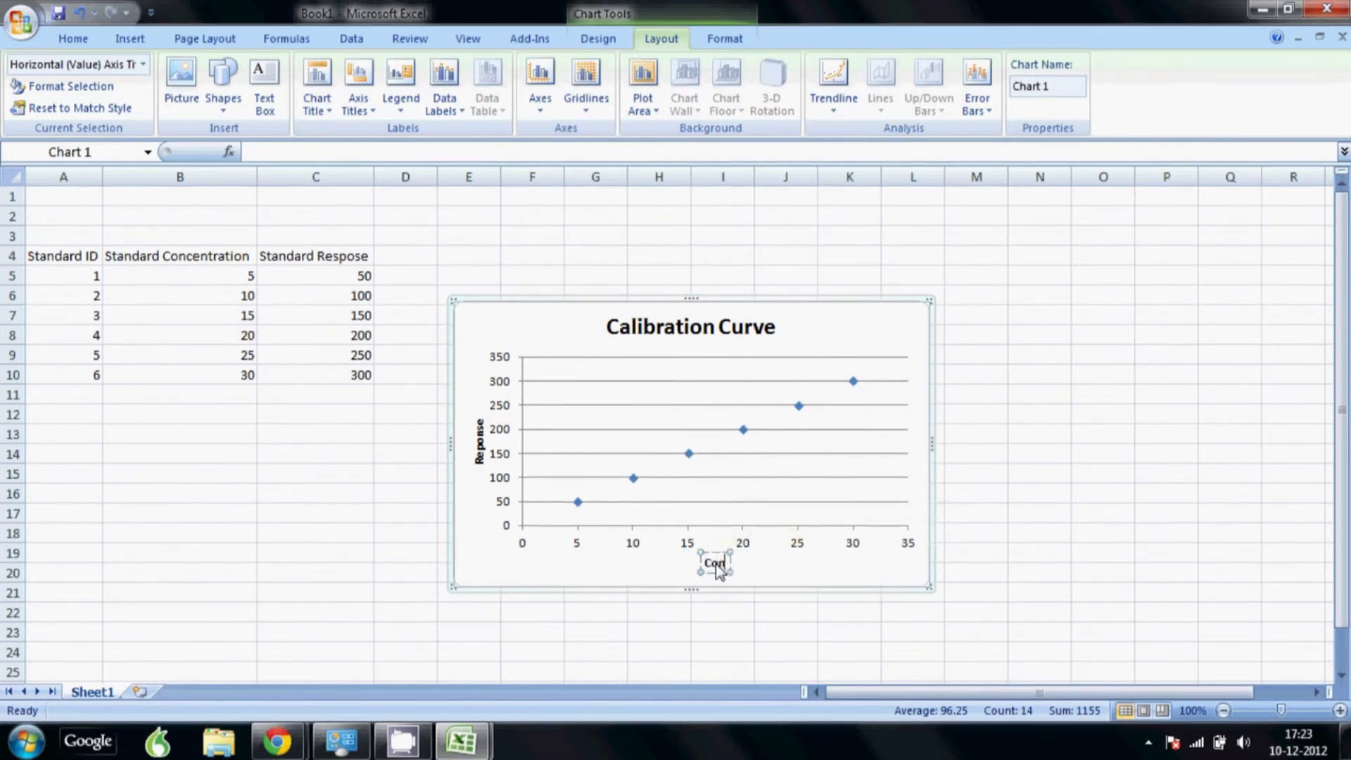
type("centration")
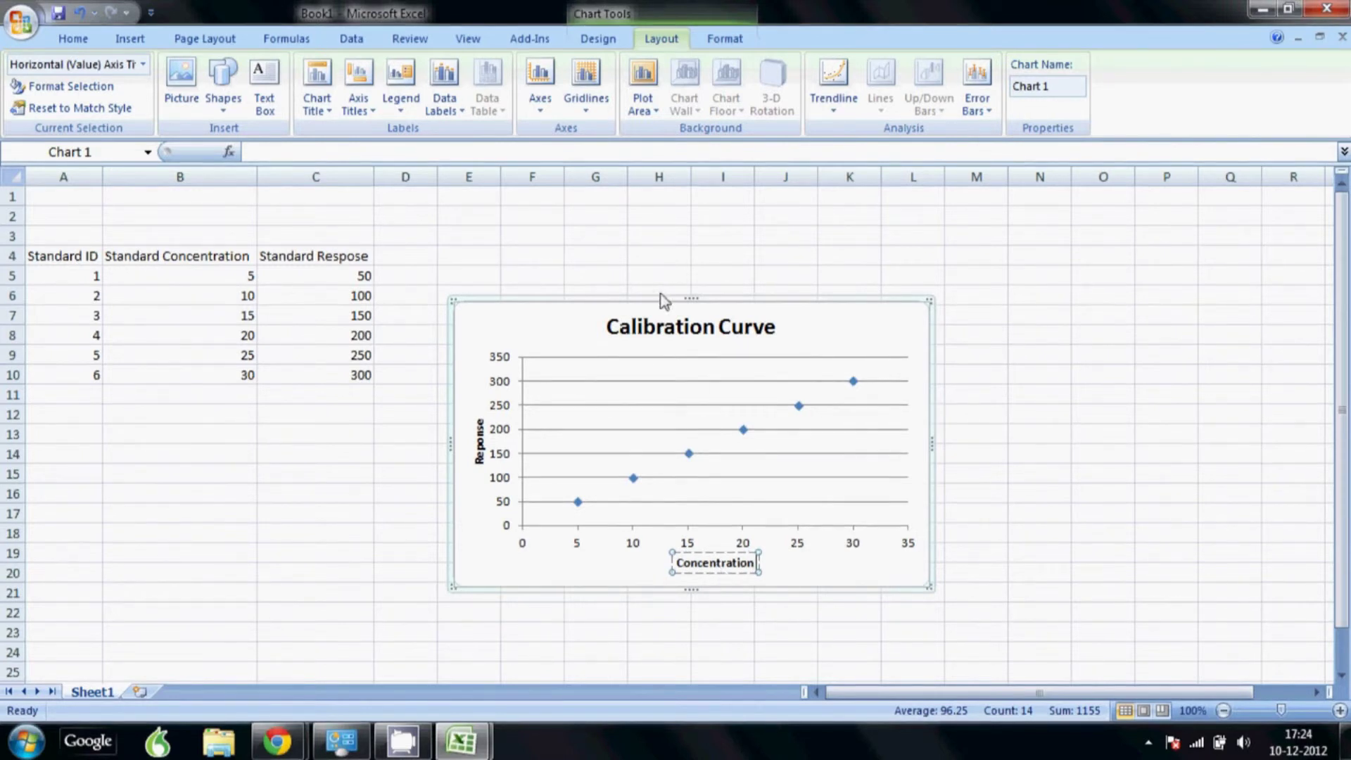
left_click_drag(661, 299, 657, 211)
Add a linear trendline showing y = 10x and R² = 1, placed at the chart's upper right.
right_click(794, 317)
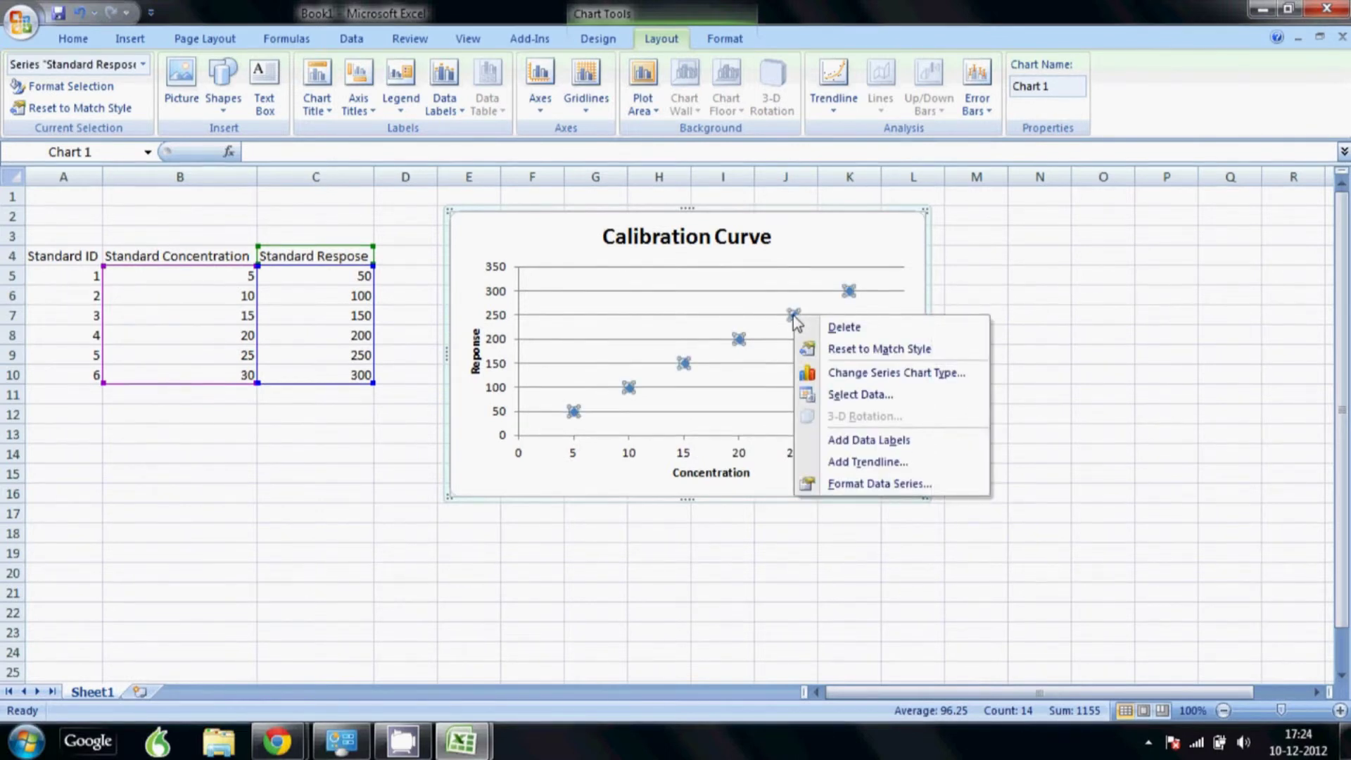
left_click(857, 463)
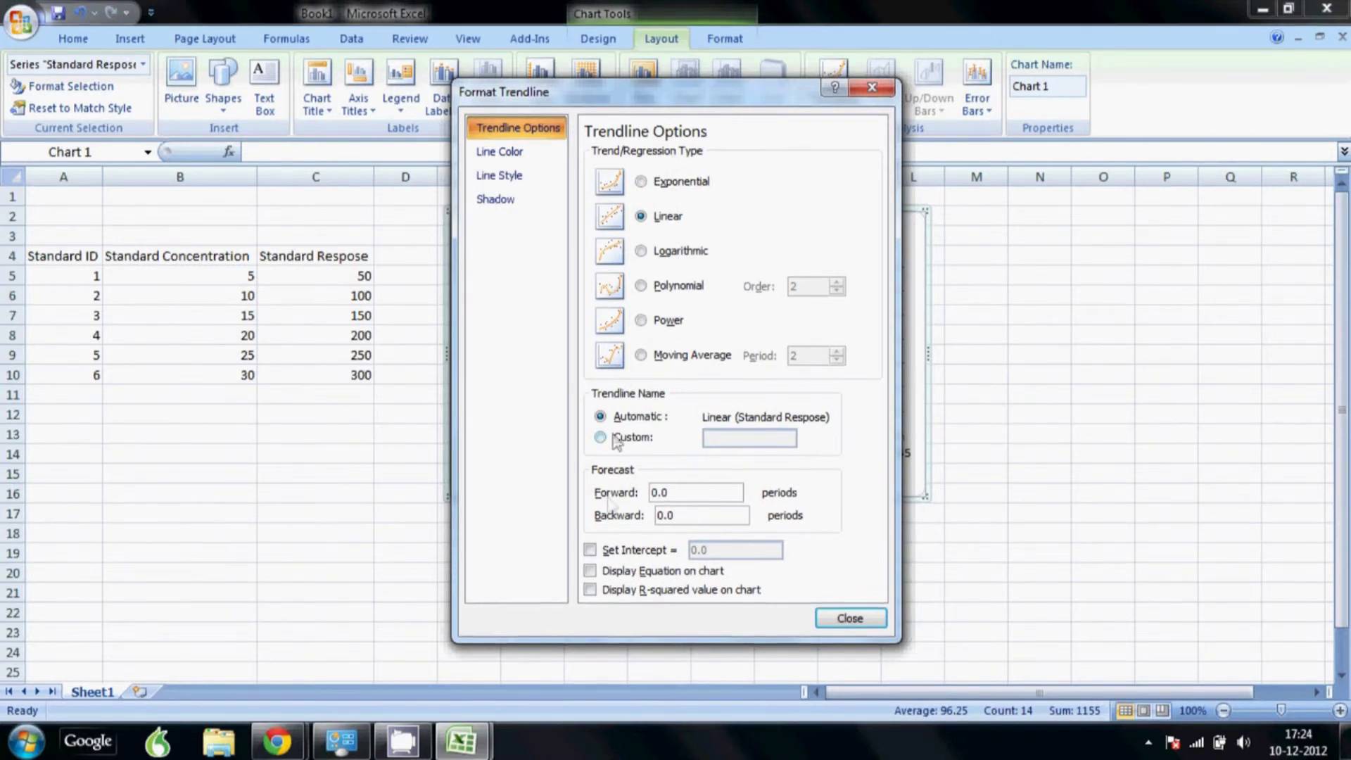
left_click(606, 572)
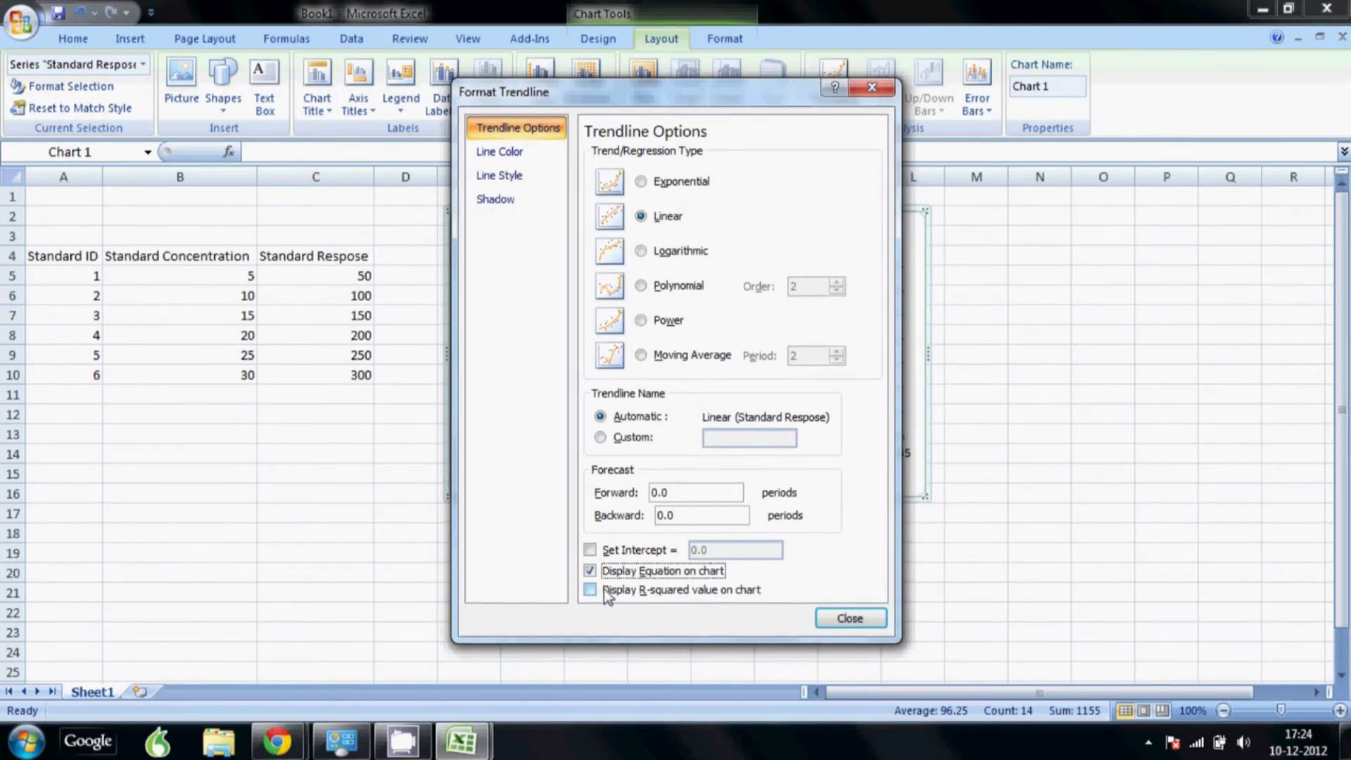
left_click(607, 591)
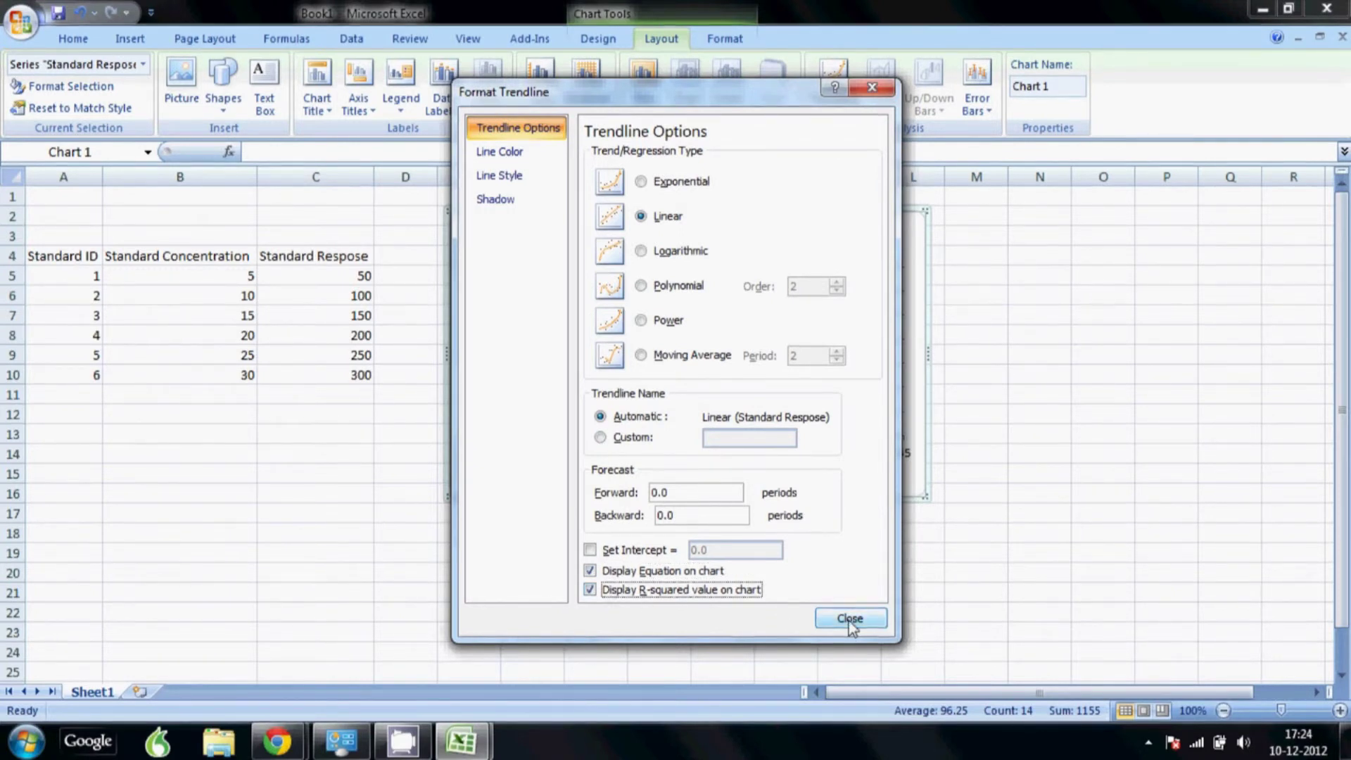
left_click(849, 619)
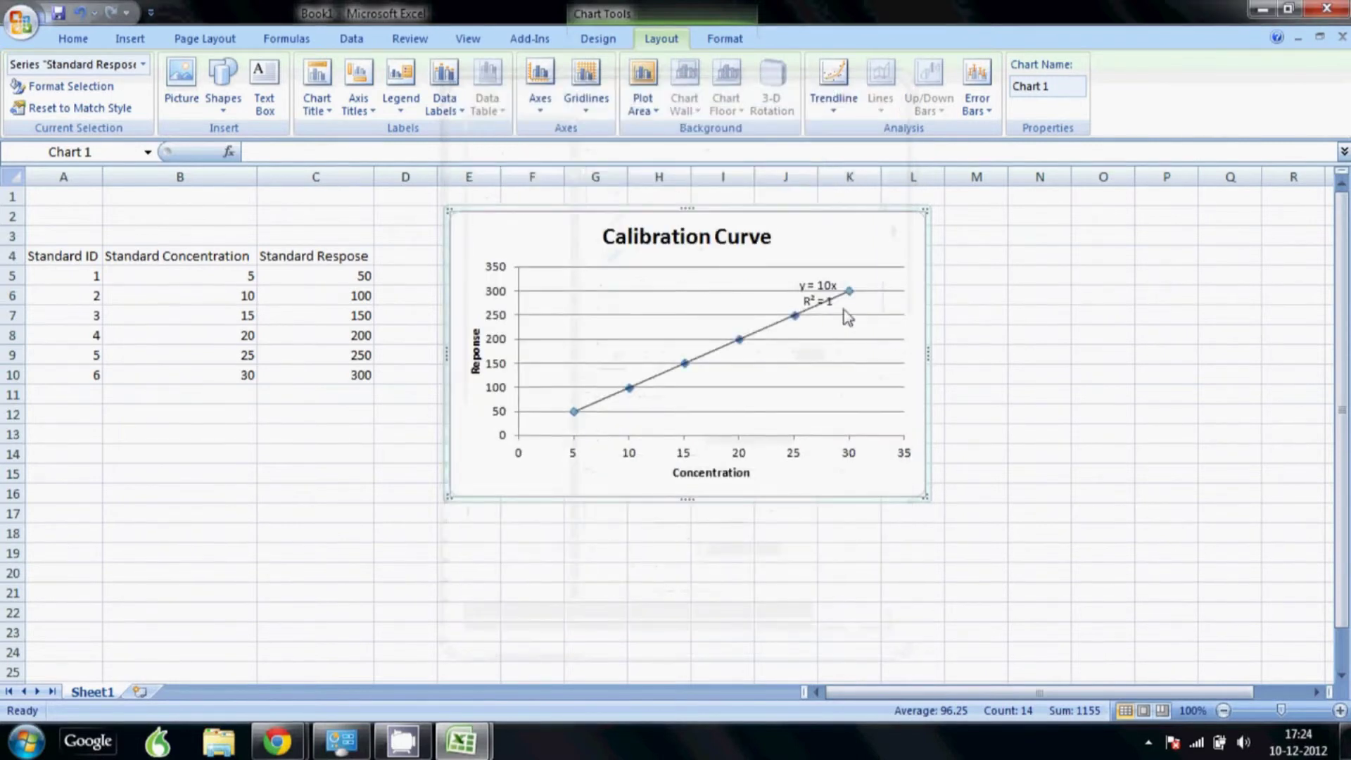
left_click(820, 295)
left_click_drag(820, 296, 864, 244)
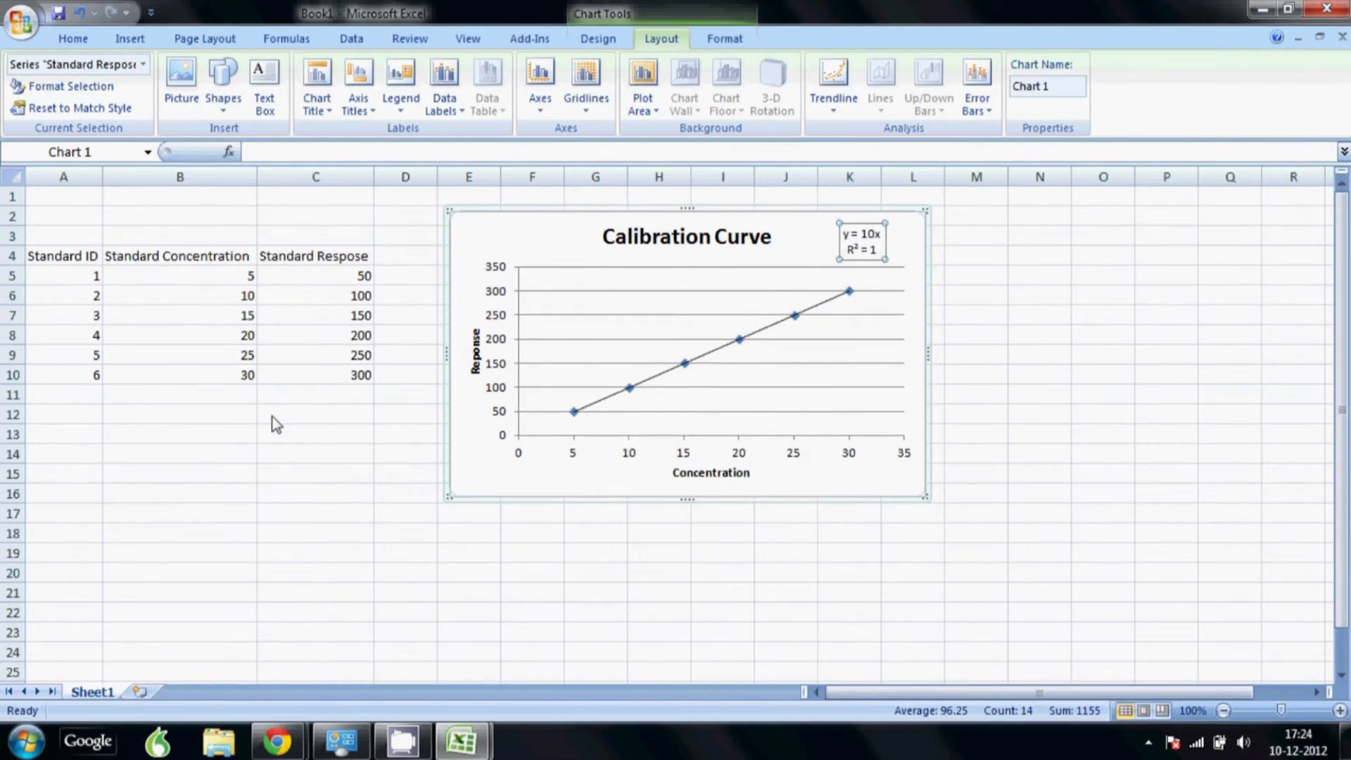
Enter the labels 'y =' in B12 and 'mx+c' in C12 below the standards table.
left_click(135, 421)
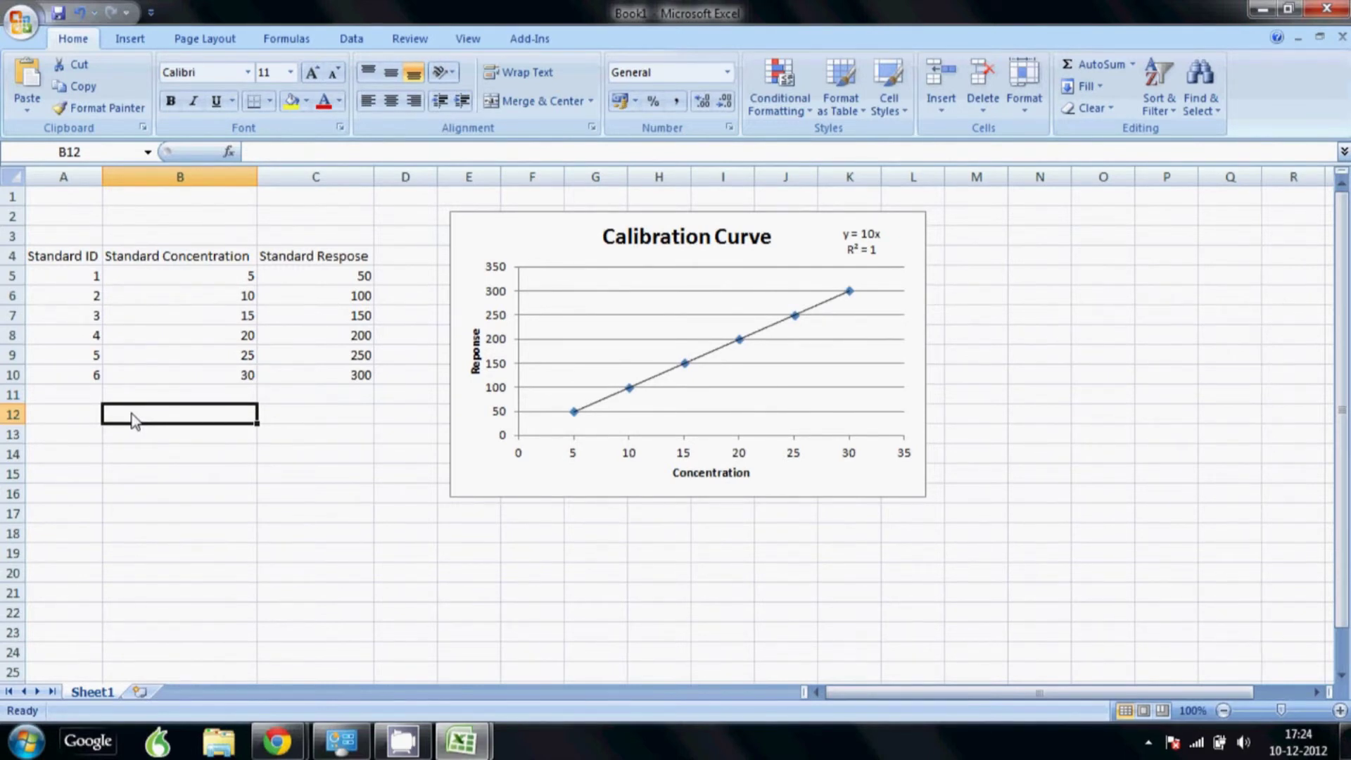
type("y")
key("Tab")
type("m")
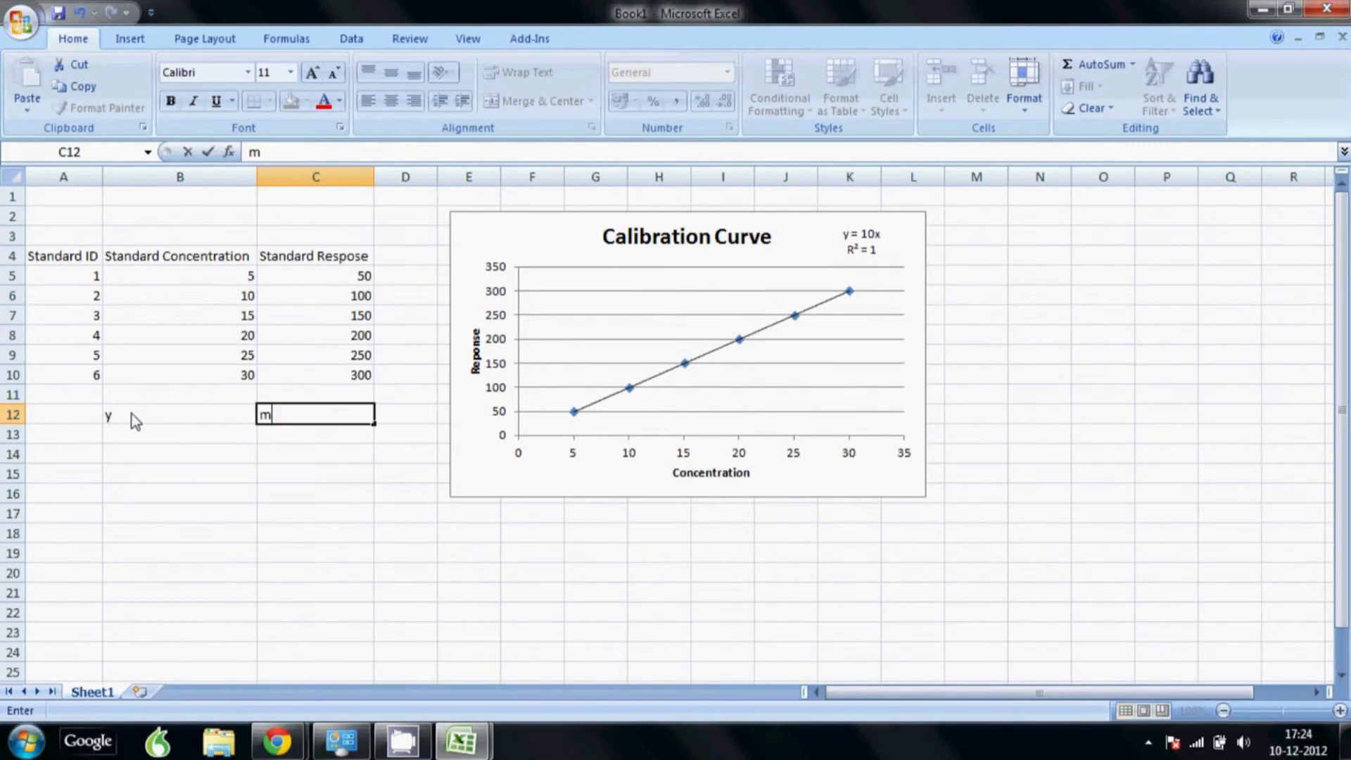
type("x+c")
key("Return")
left_click(132, 415)
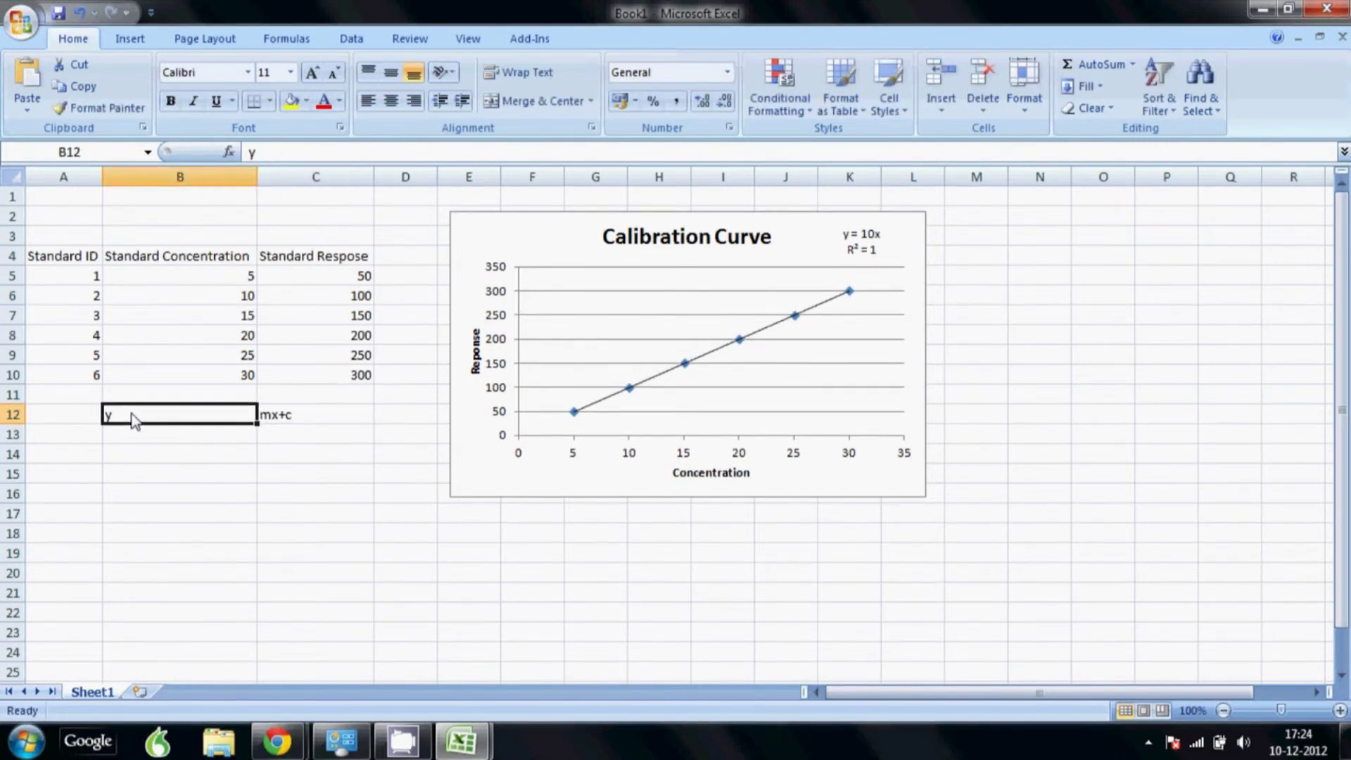
key("Tab")
left_click(132, 415)
key("Return")
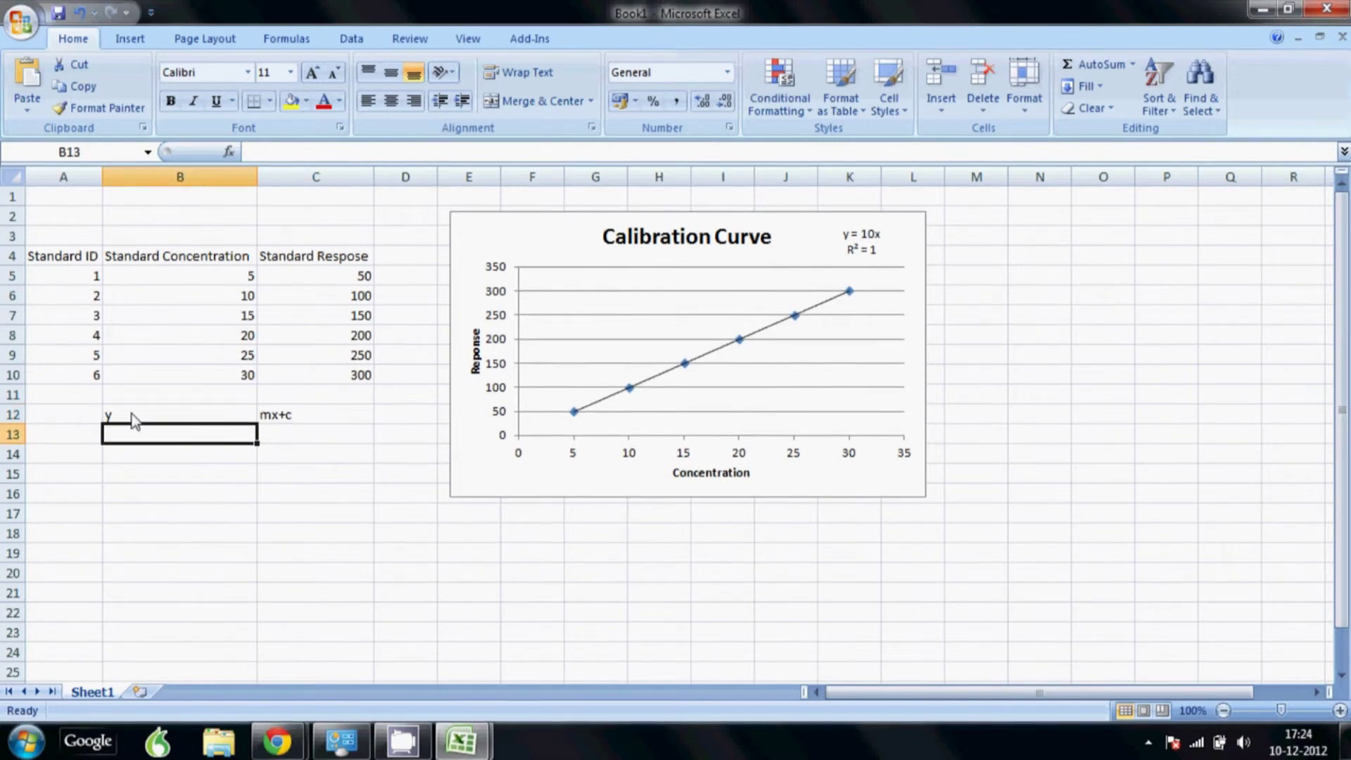
left_click(133, 415)
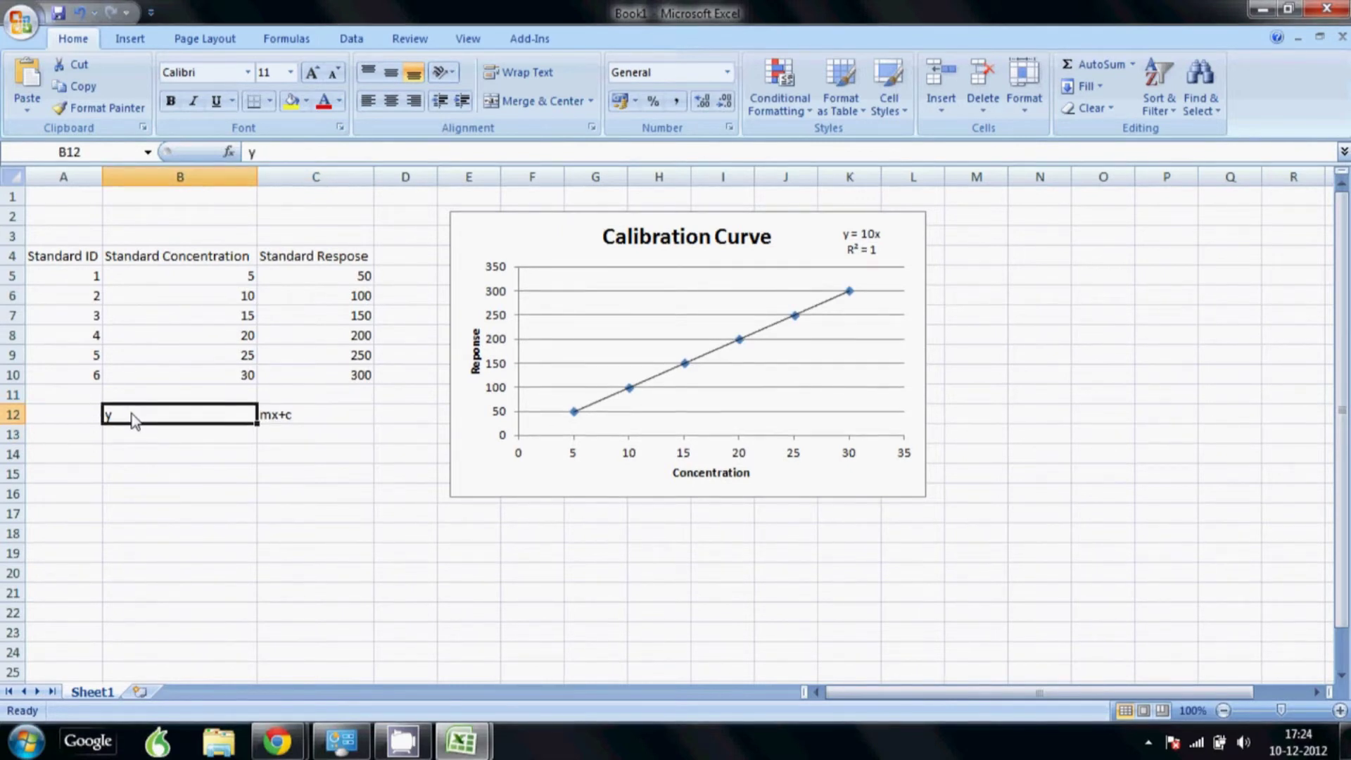
left_click(306, 158)
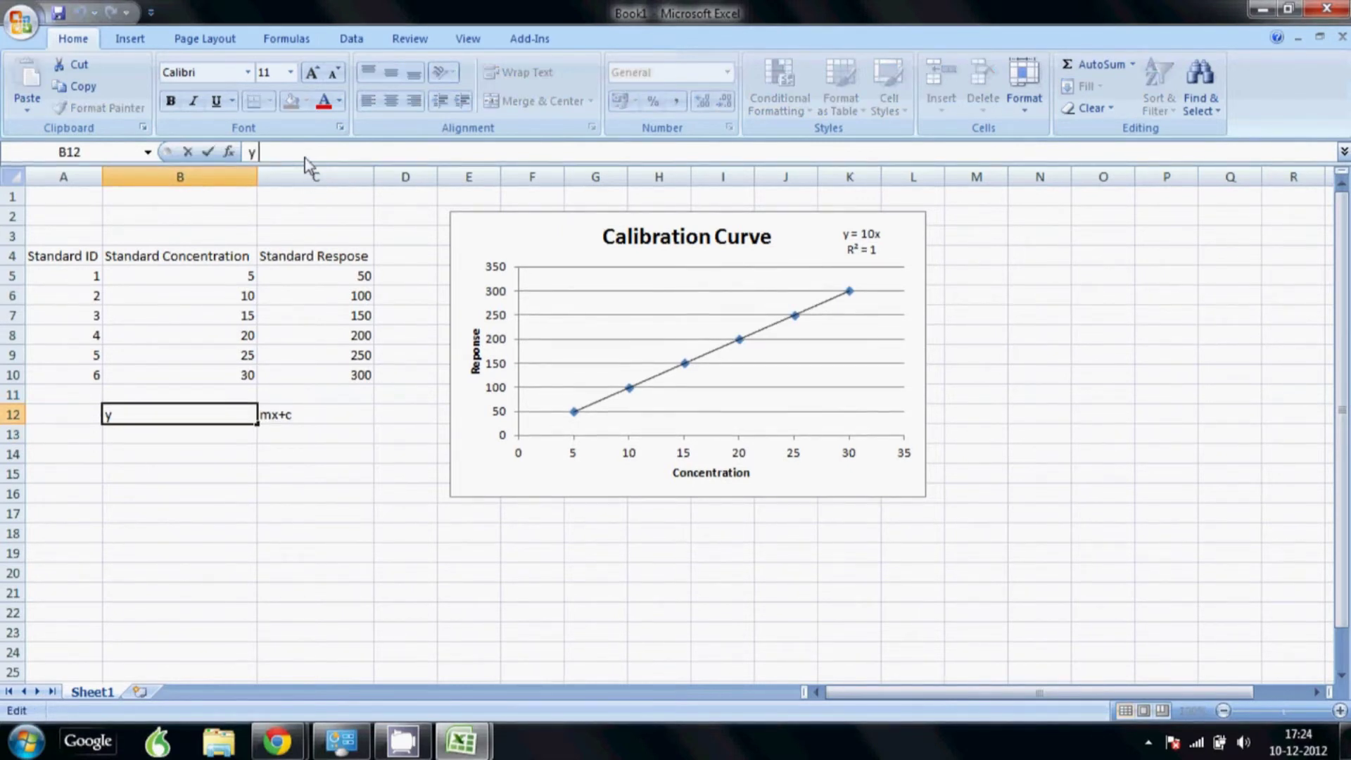
key("Return")
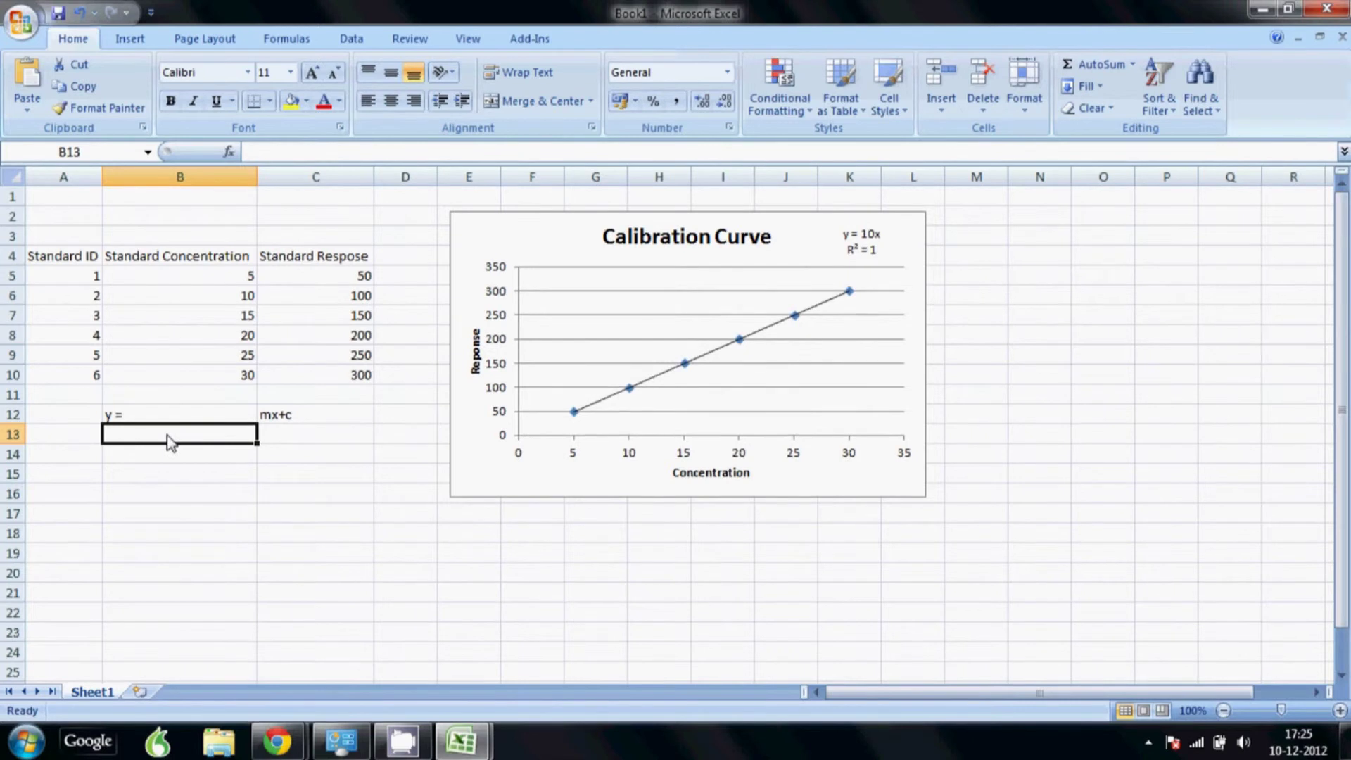
Label B13 'Slope' and compute =SLOPE(C5:C10,B5:B10) in C13.
type("Slope")
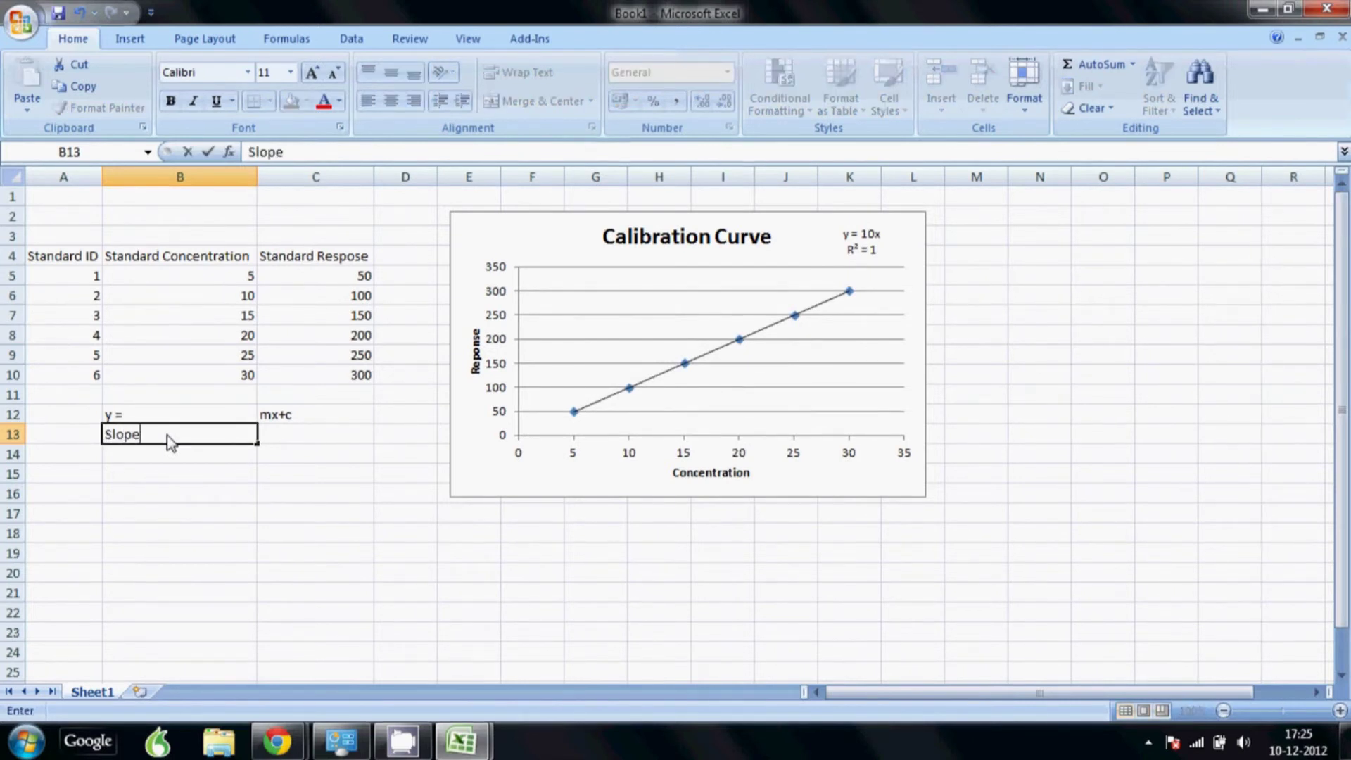
key("Tab")
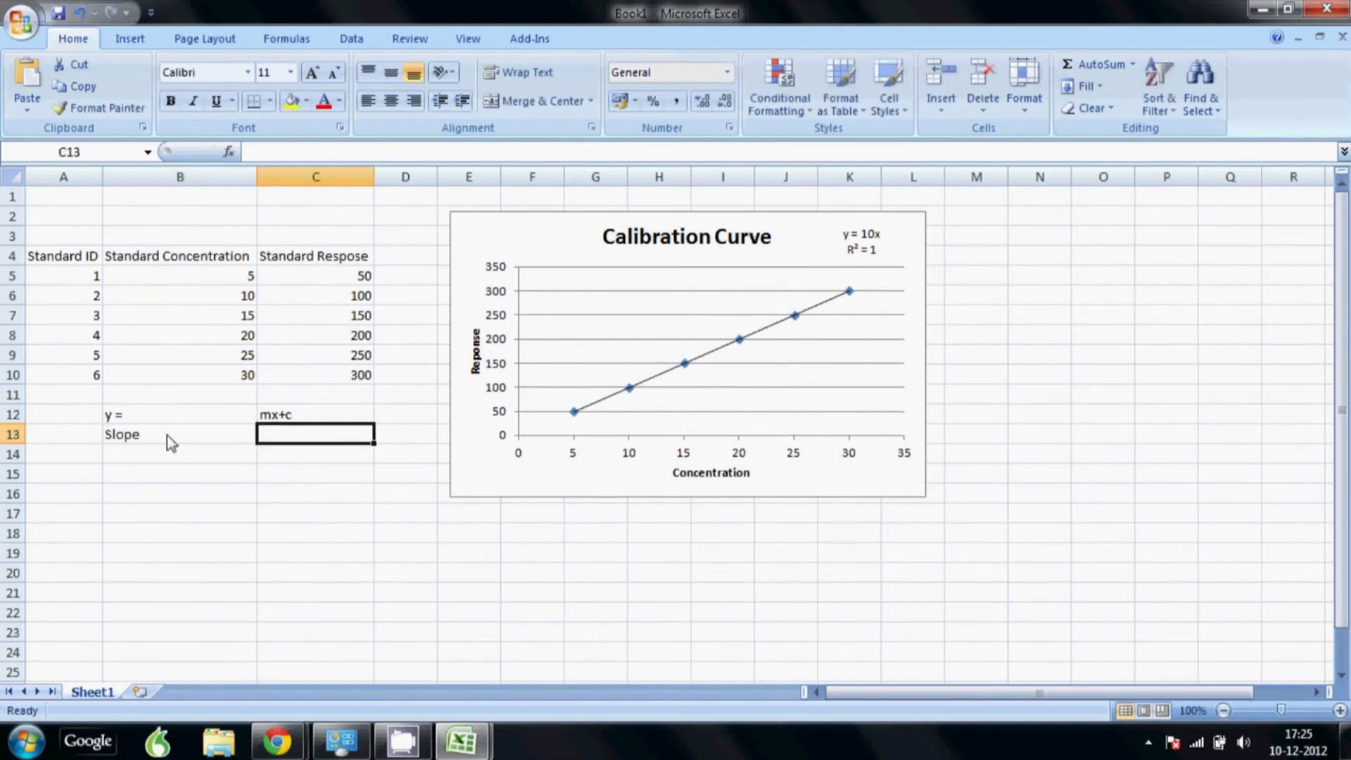
type("=")
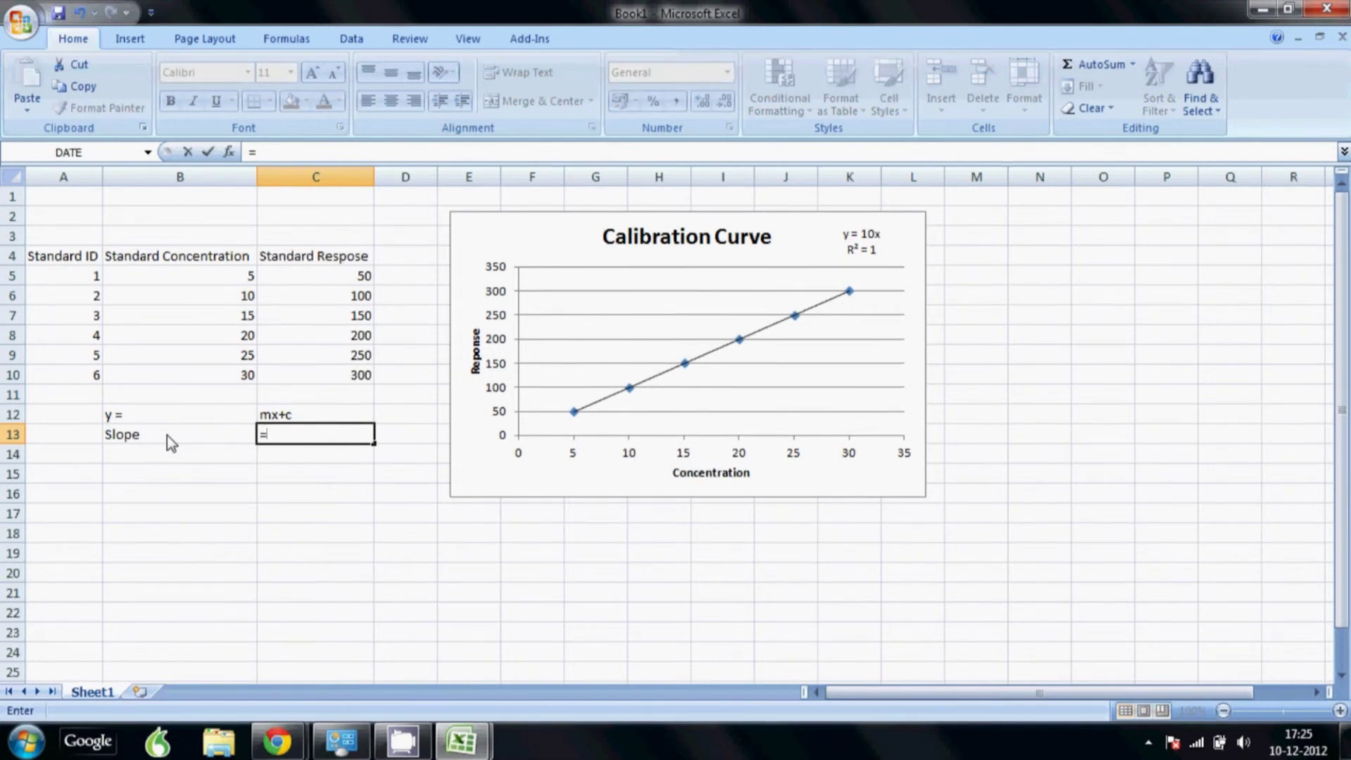
type("slope")
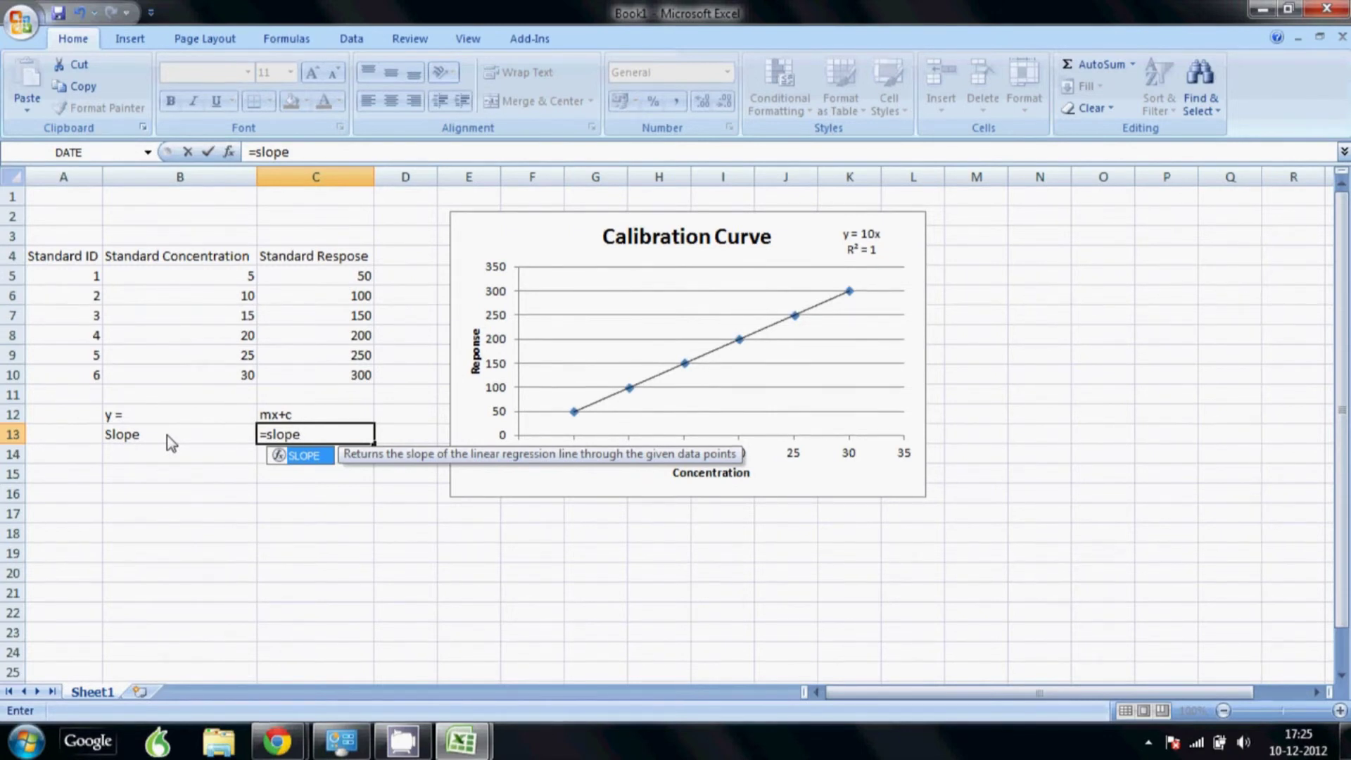
type("(")
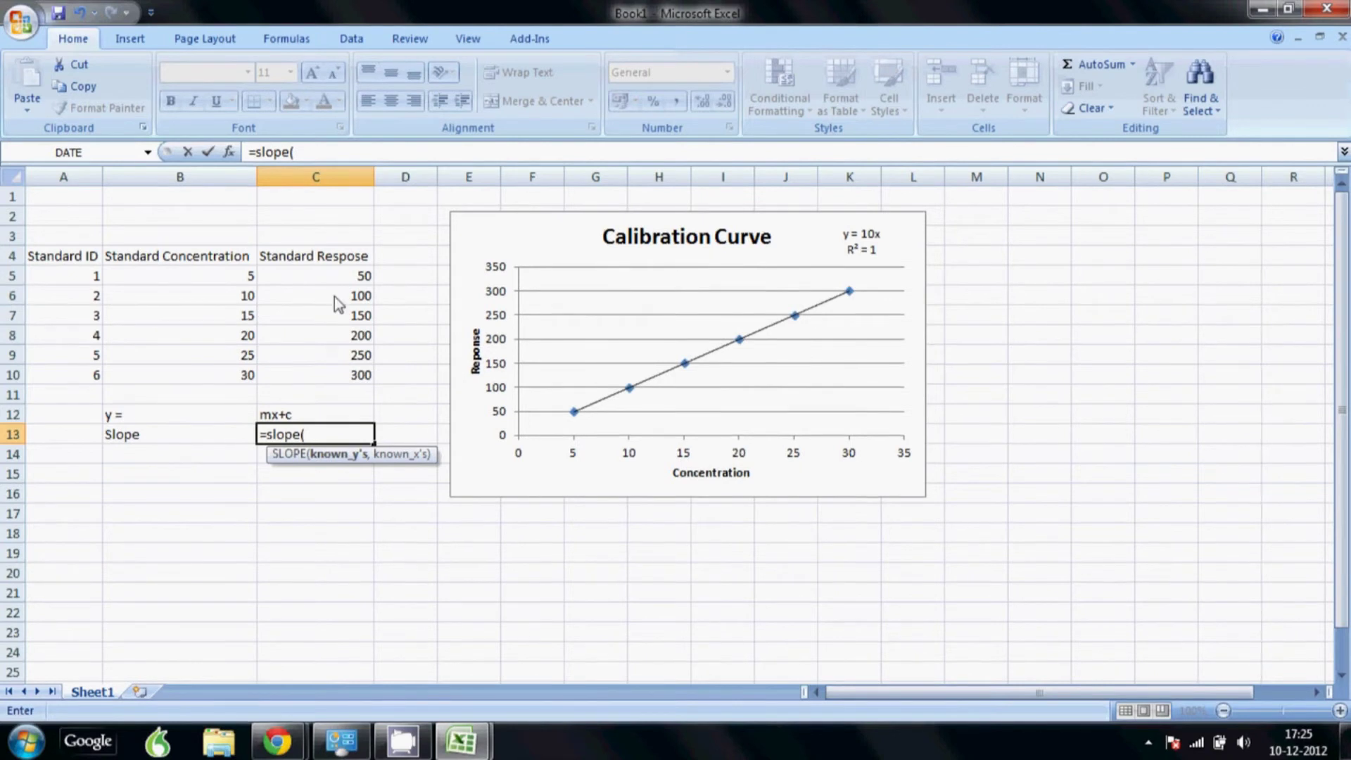
left_click_drag(342, 277, 361, 378)
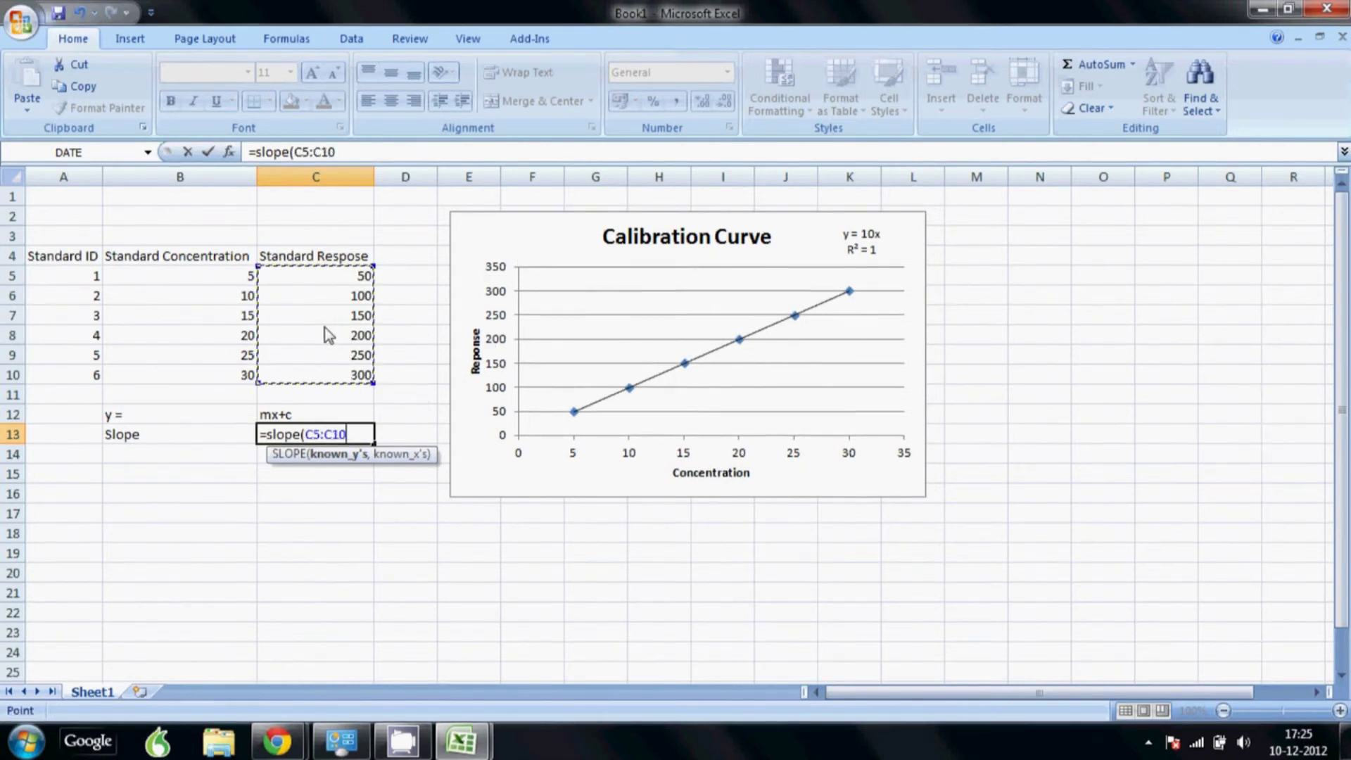
type(",")
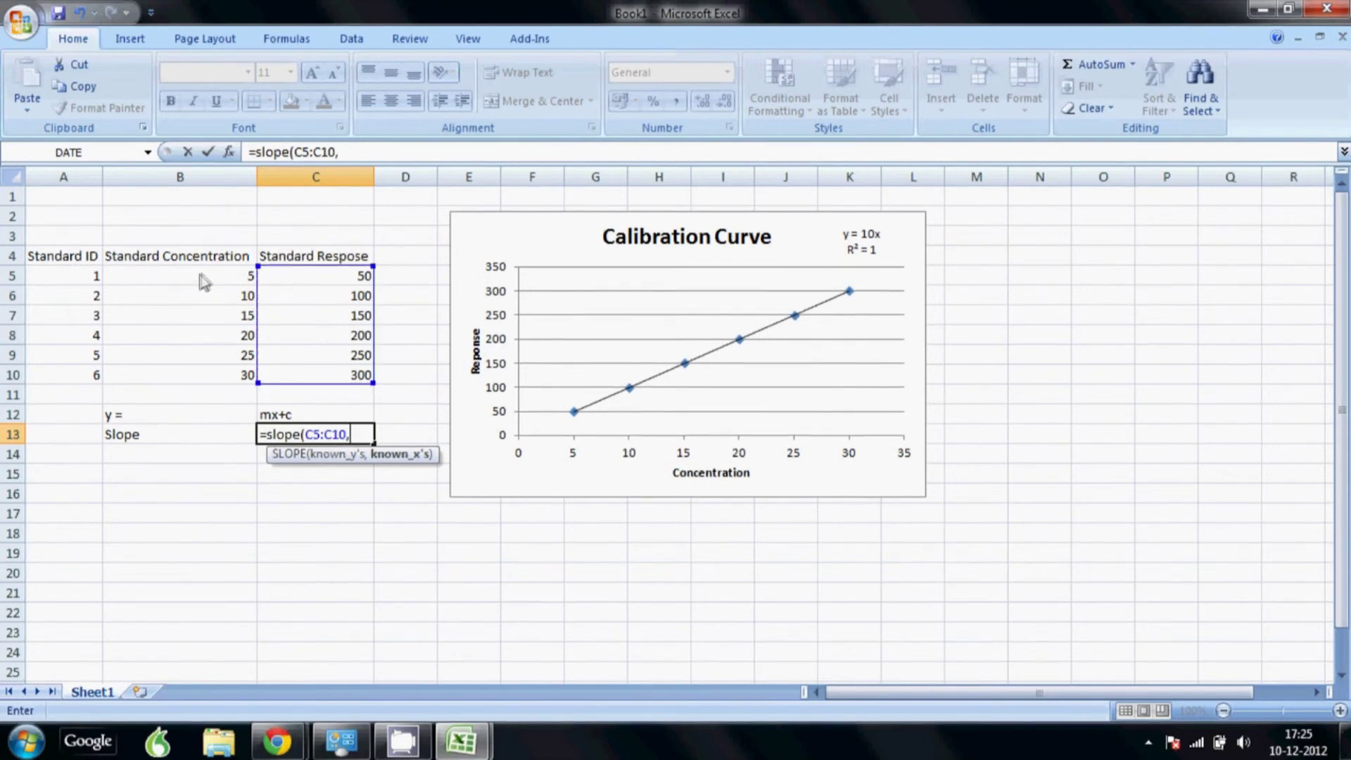
left_click_drag(204, 279, 204, 380)
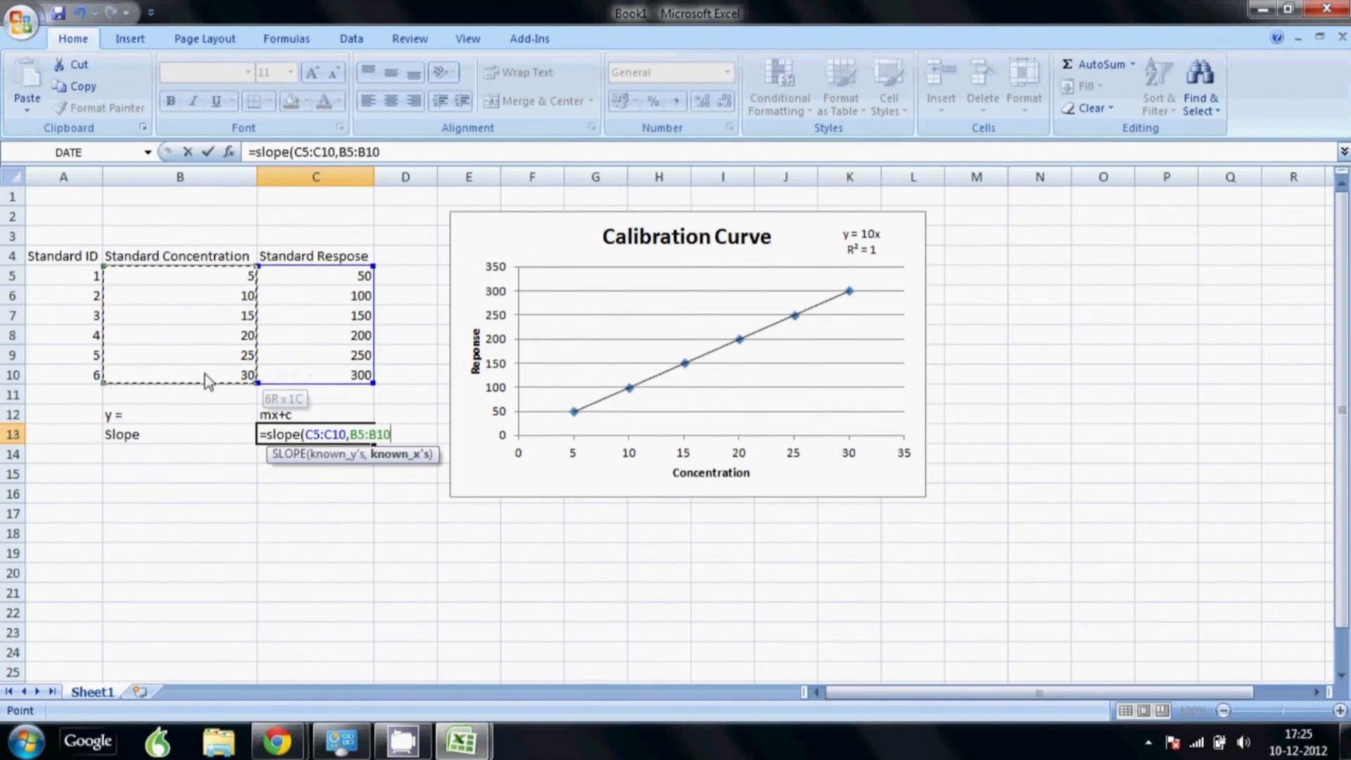
key("ctrl+Return")
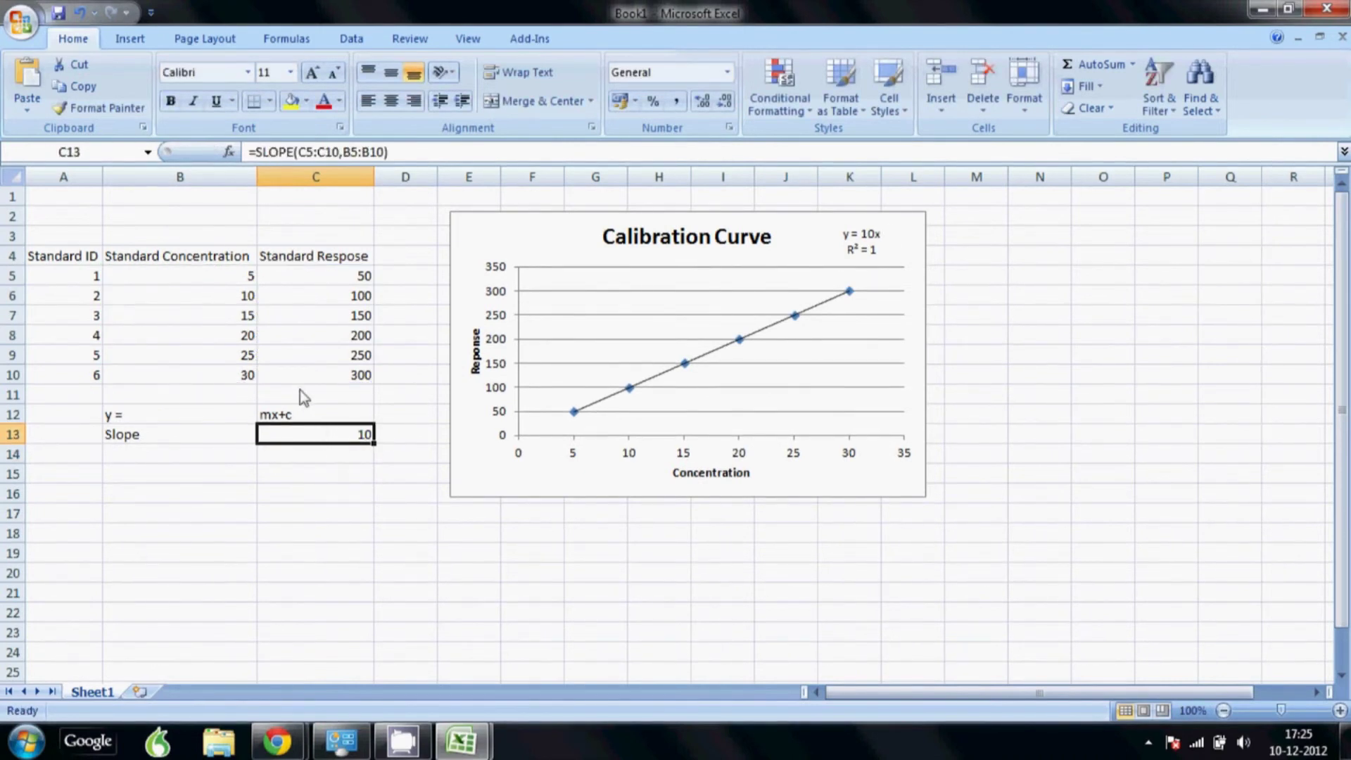
Change standard 3's concentration in B7 from 15 to 12, making the slope 9.673913043.
left_click(252, 318)
type("12")
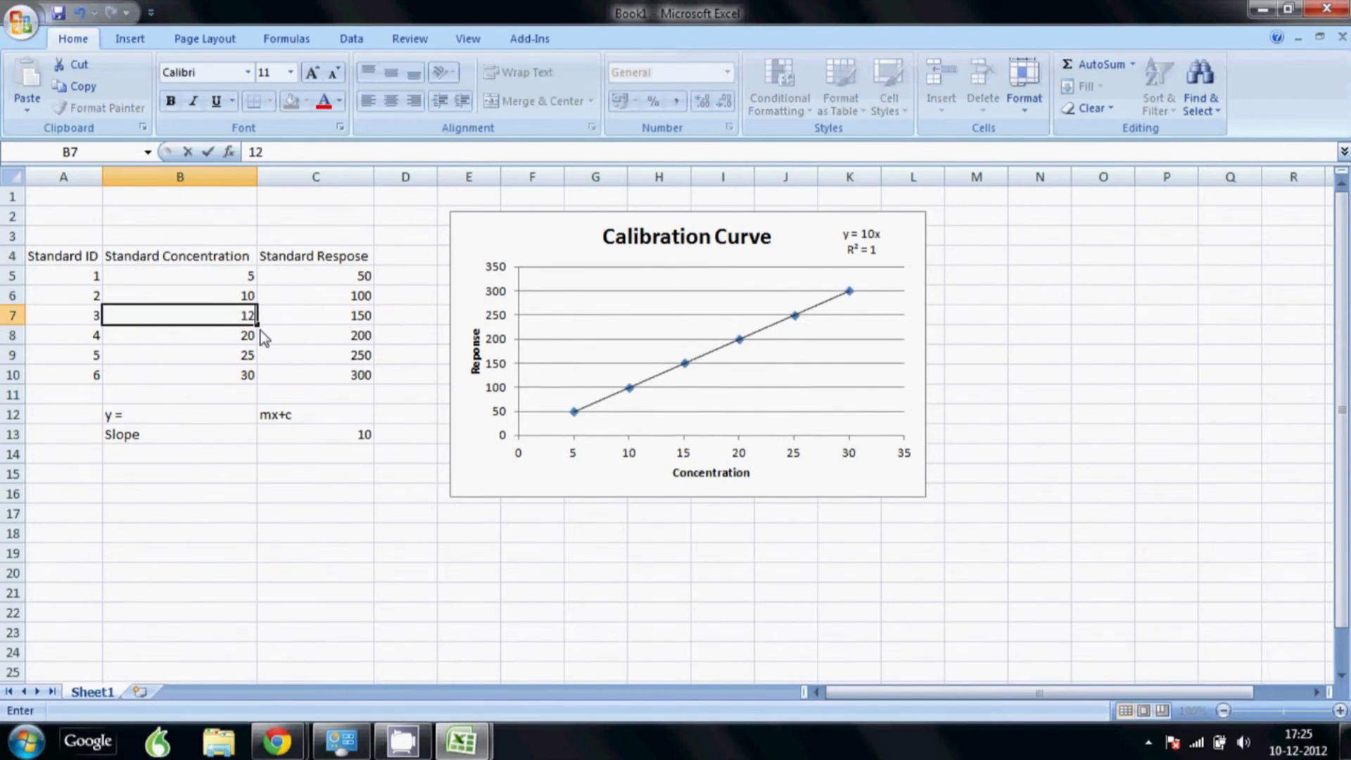
key("Return")
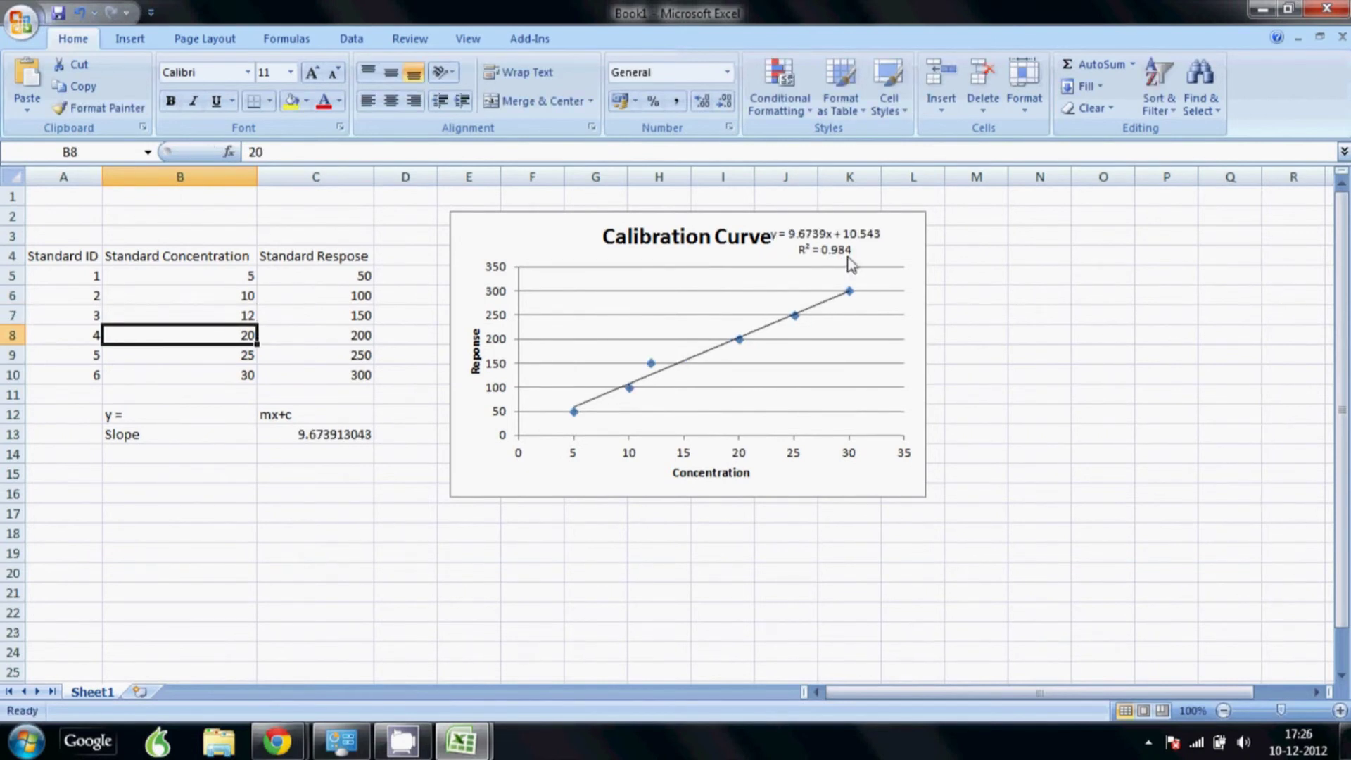
Label B14 'Intercept' and enter =INTERCEPT(C5:C10,B5:B10) in C14, giving 10.54347826.
left_click(234, 456)
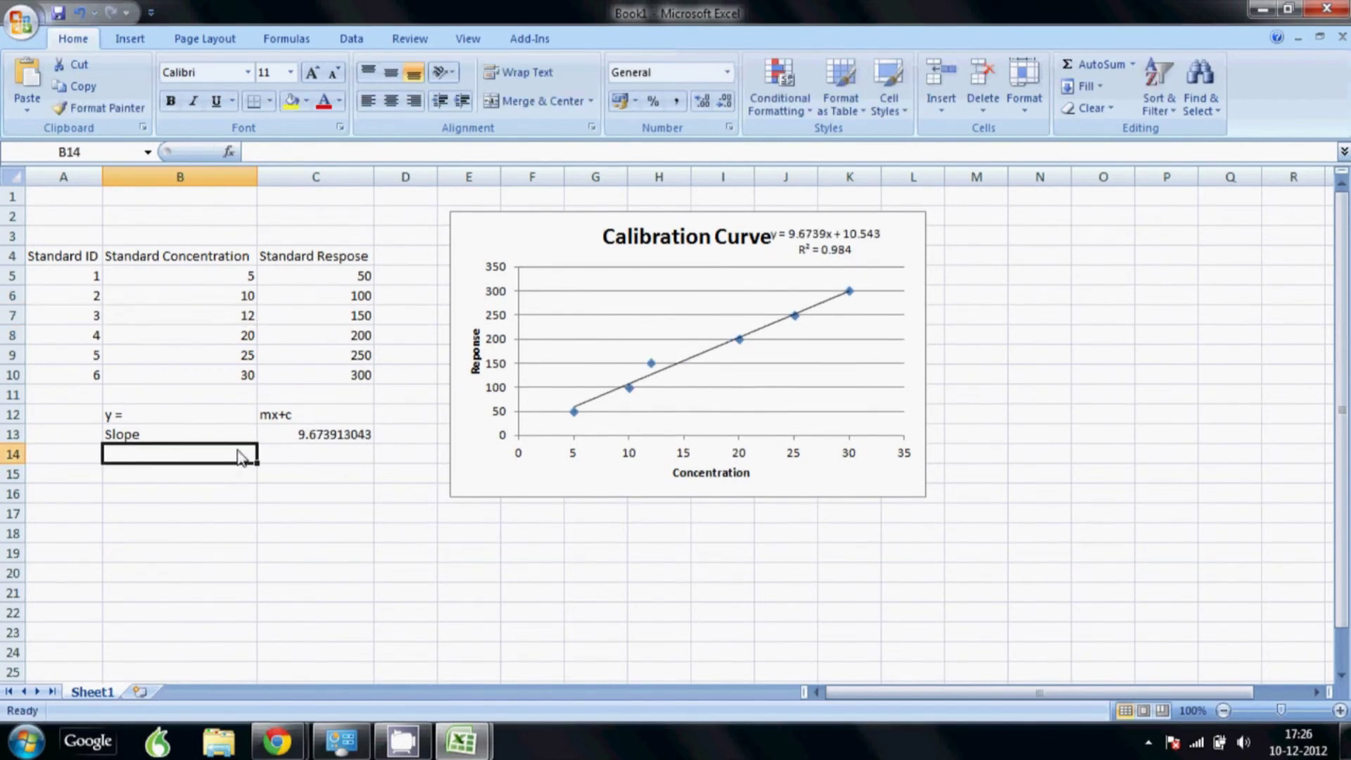
type("Intercept")
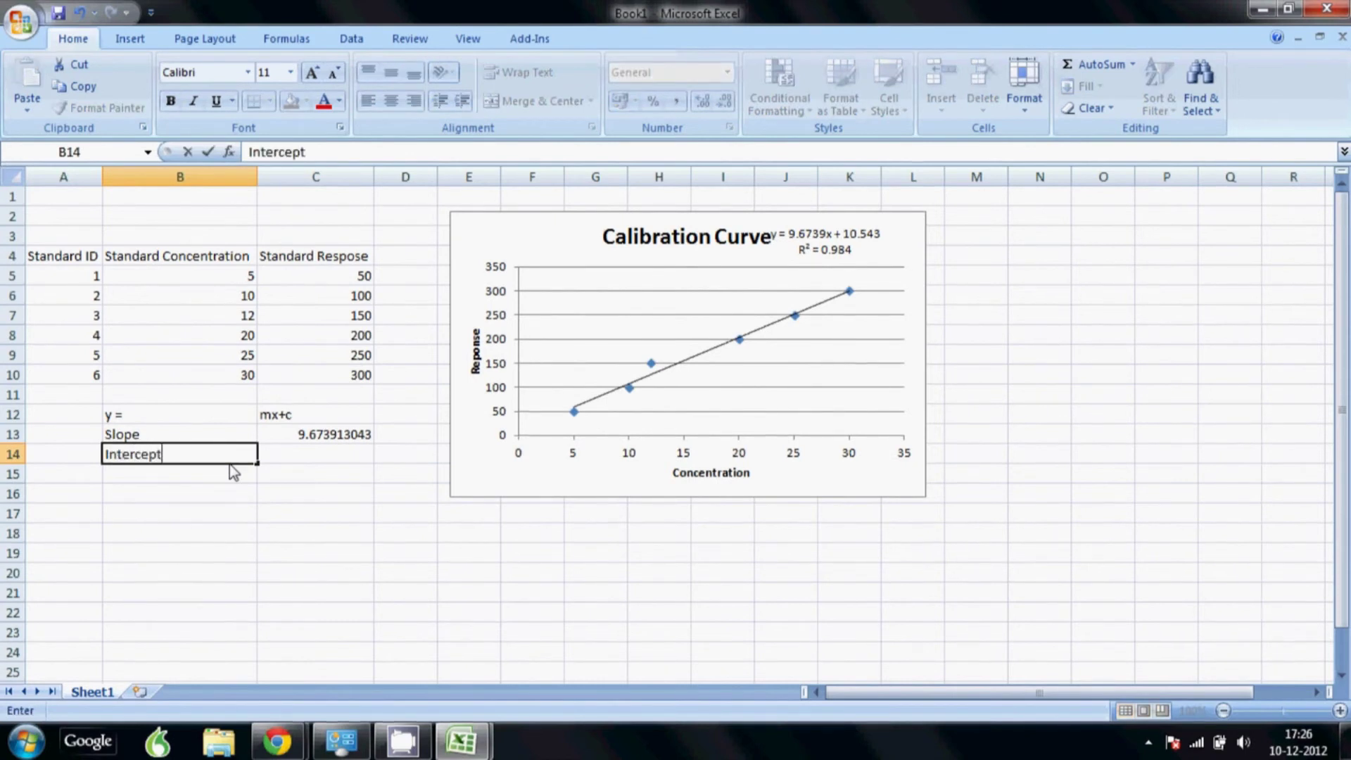
key("Tab")
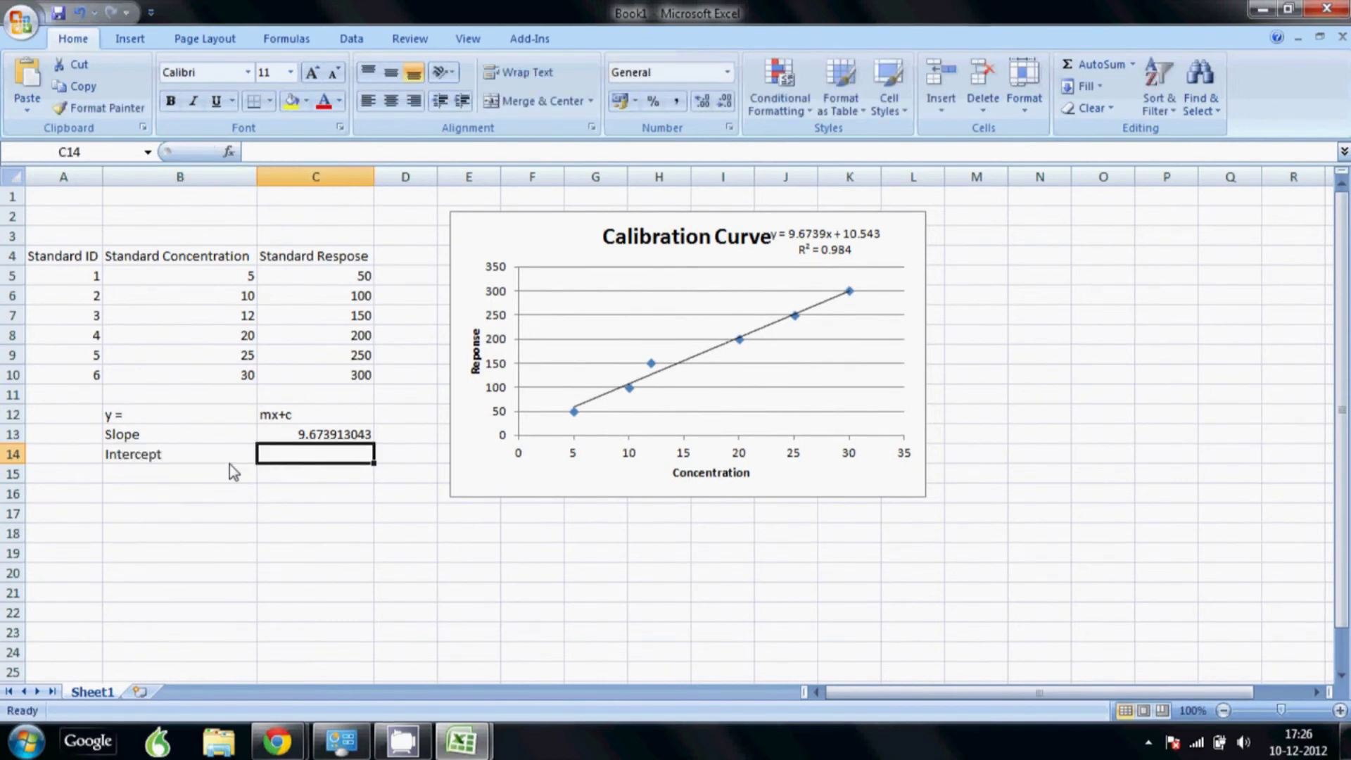
type("=in")
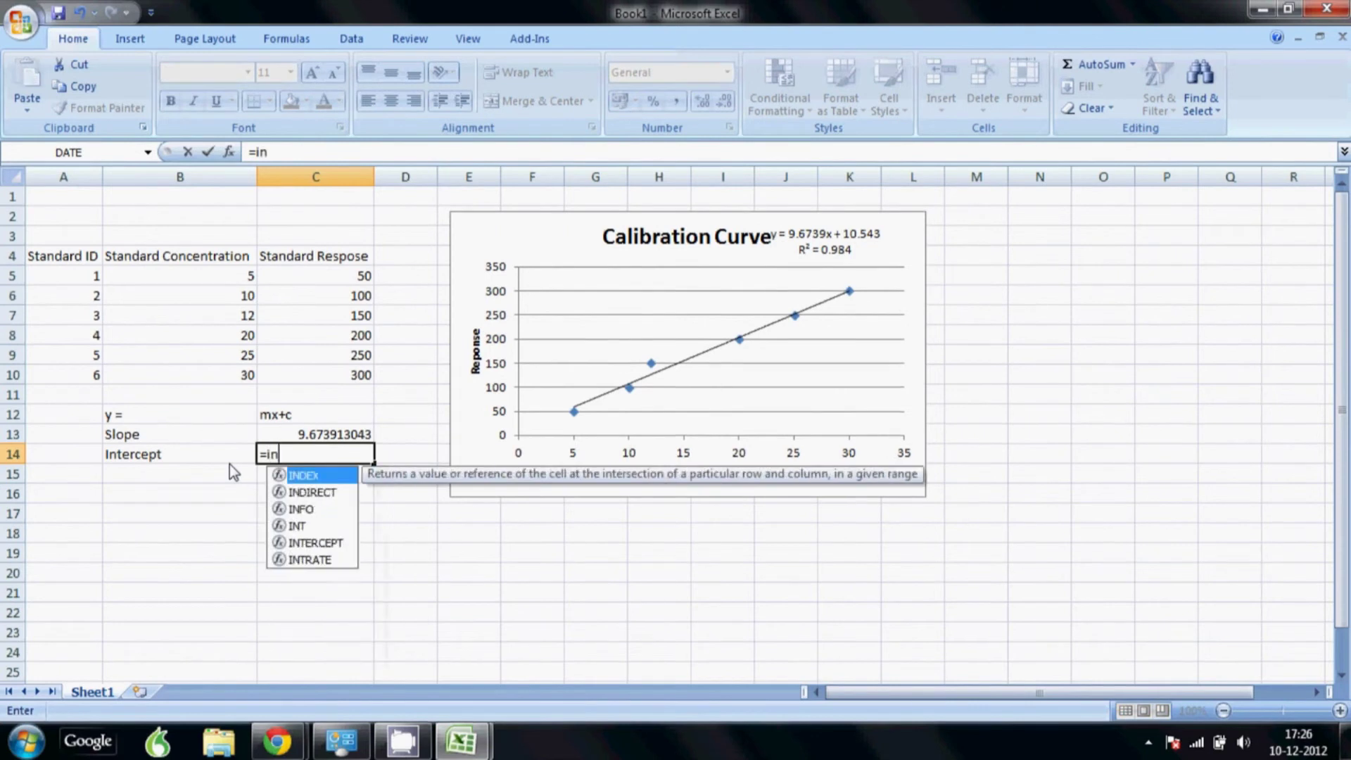
type("tercept(")
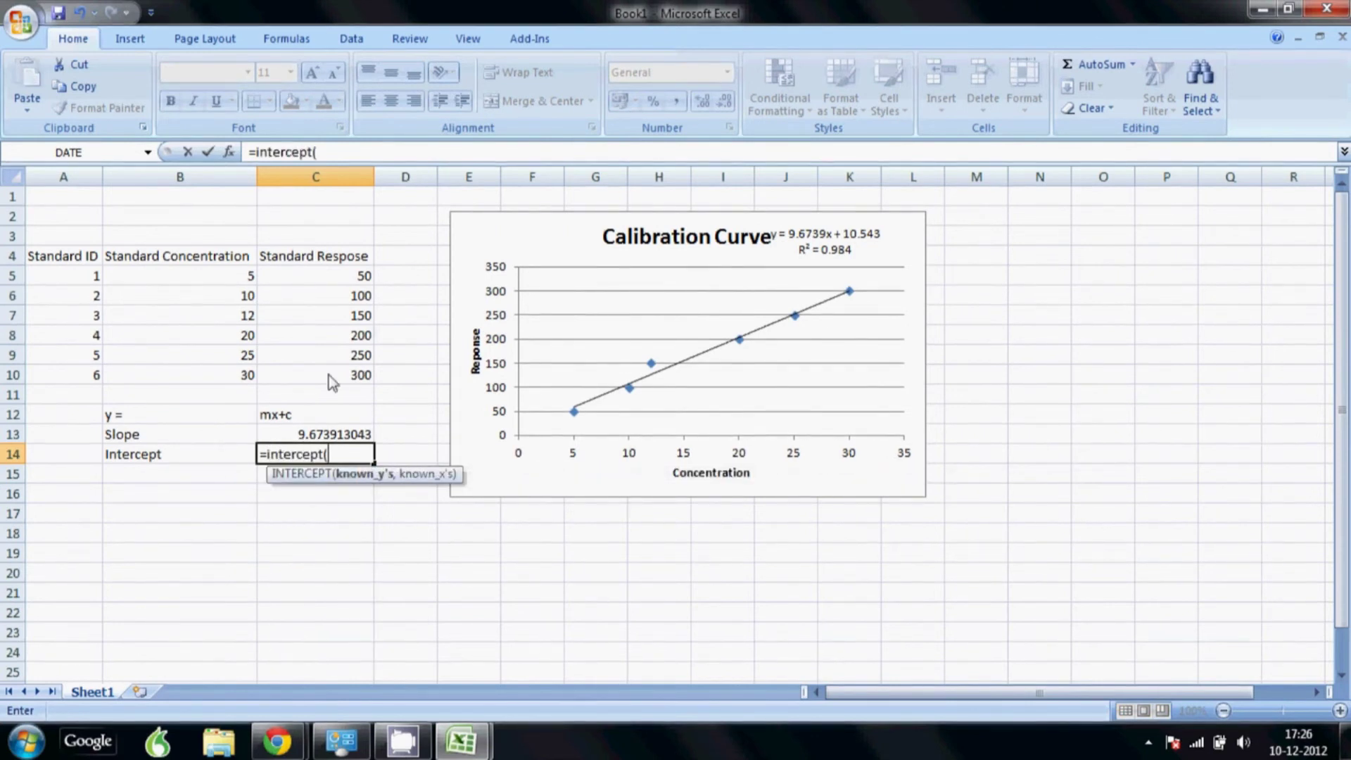
left_click_drag(359, 277, 352, 384)
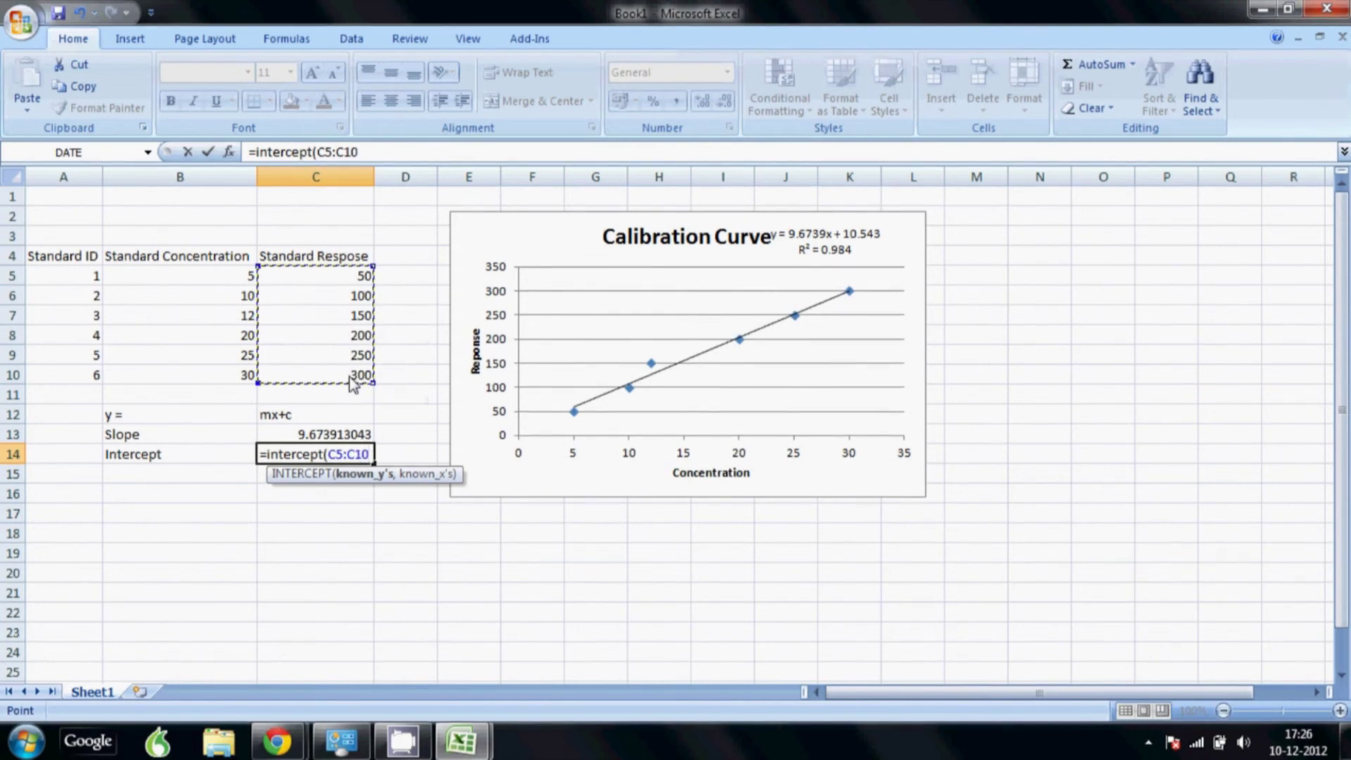
type(",")
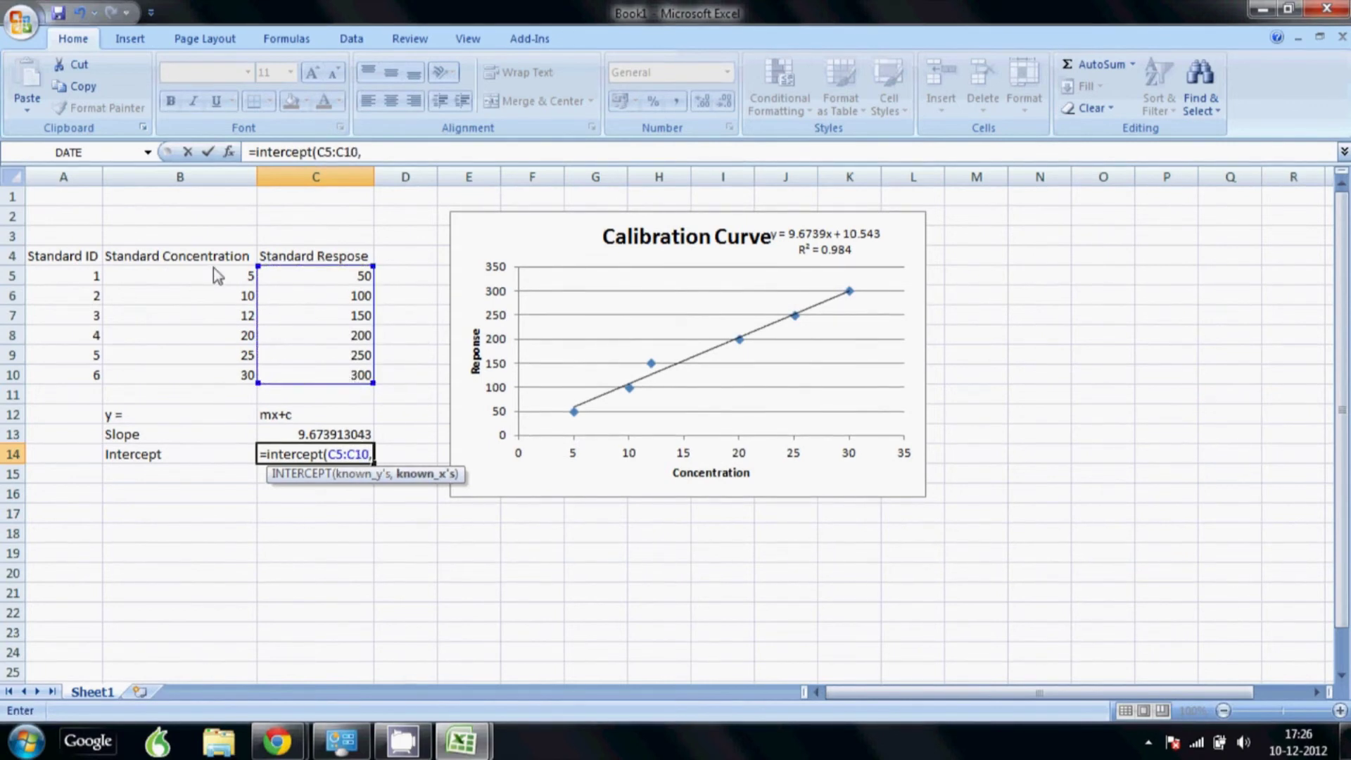
left_click_drag(213, 269, 213, 374)
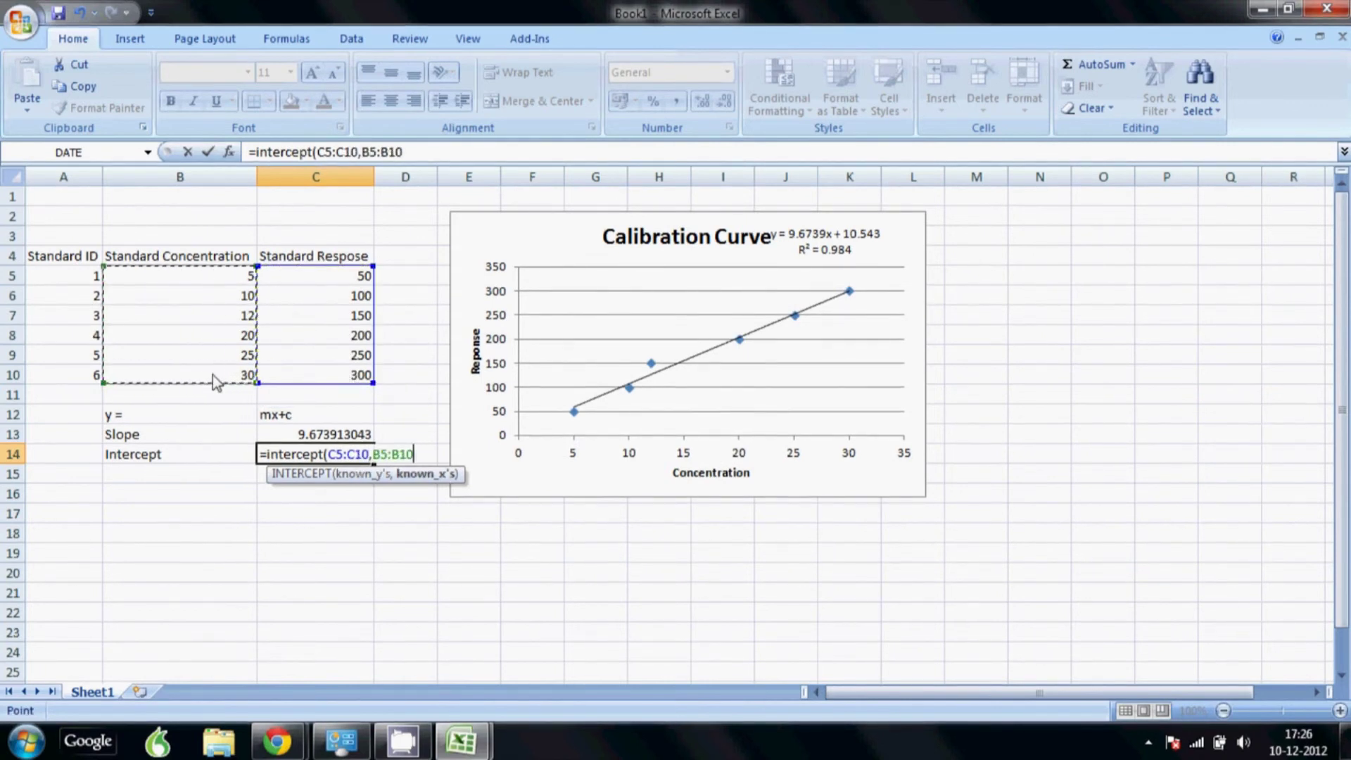
key("Return")
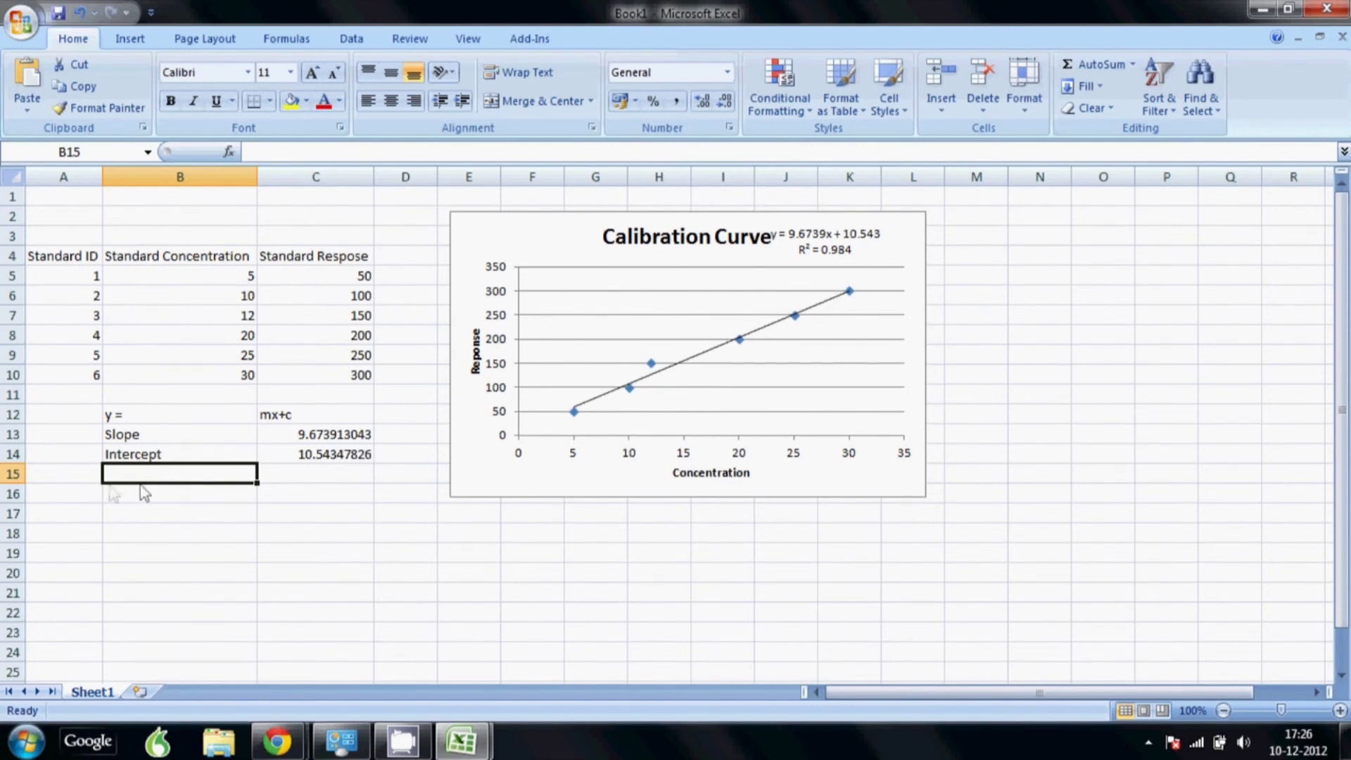
left_click(89, 475)
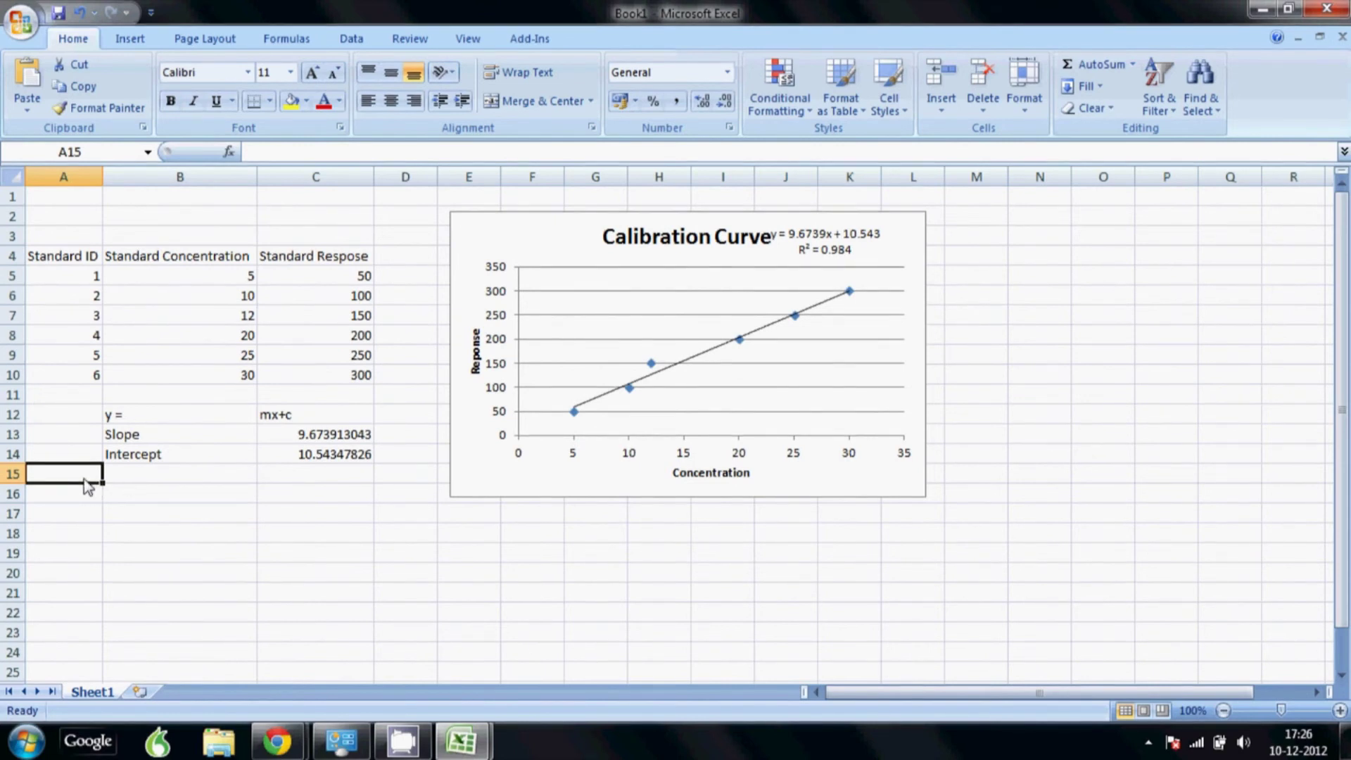
Enter the headings Sample ID, Response and Concentration in A15:C15.
type("Sa")
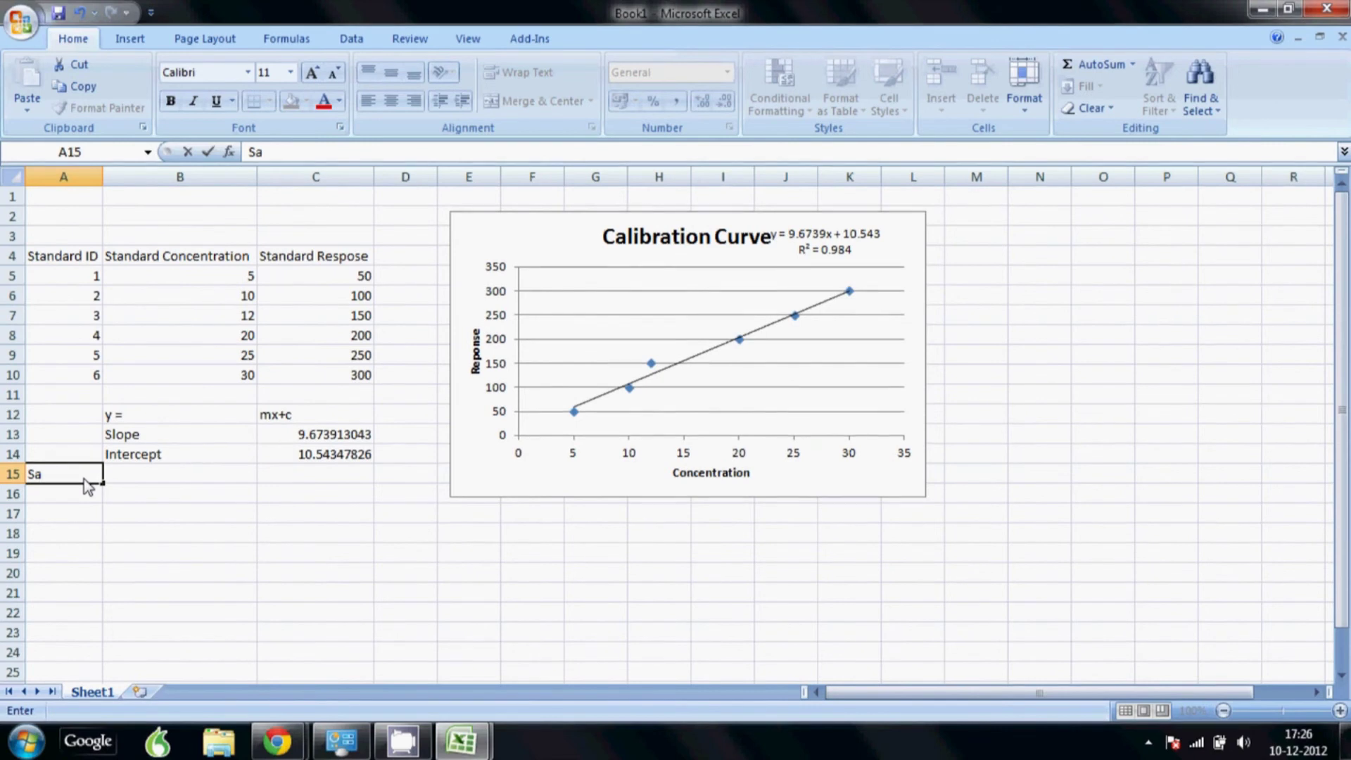
type("mple ID")
key("Tab")
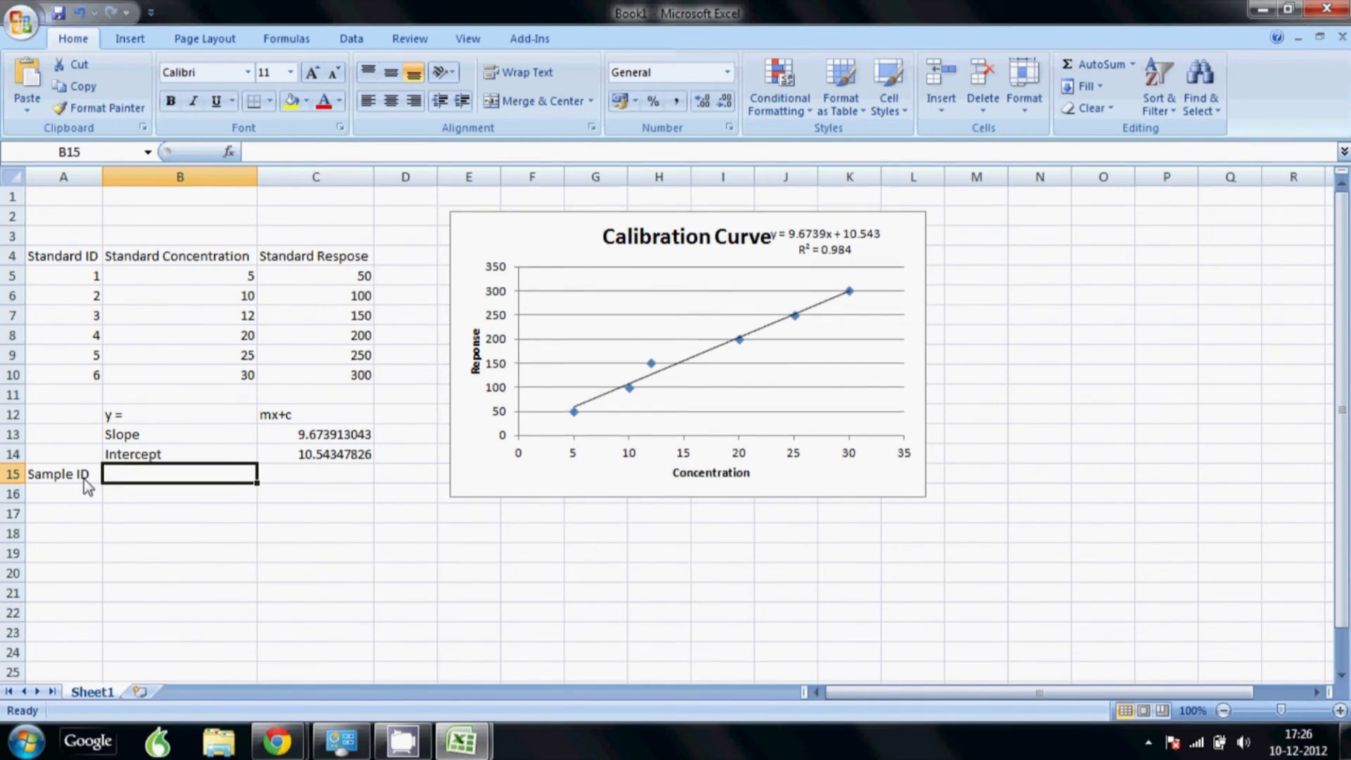
type("Response")
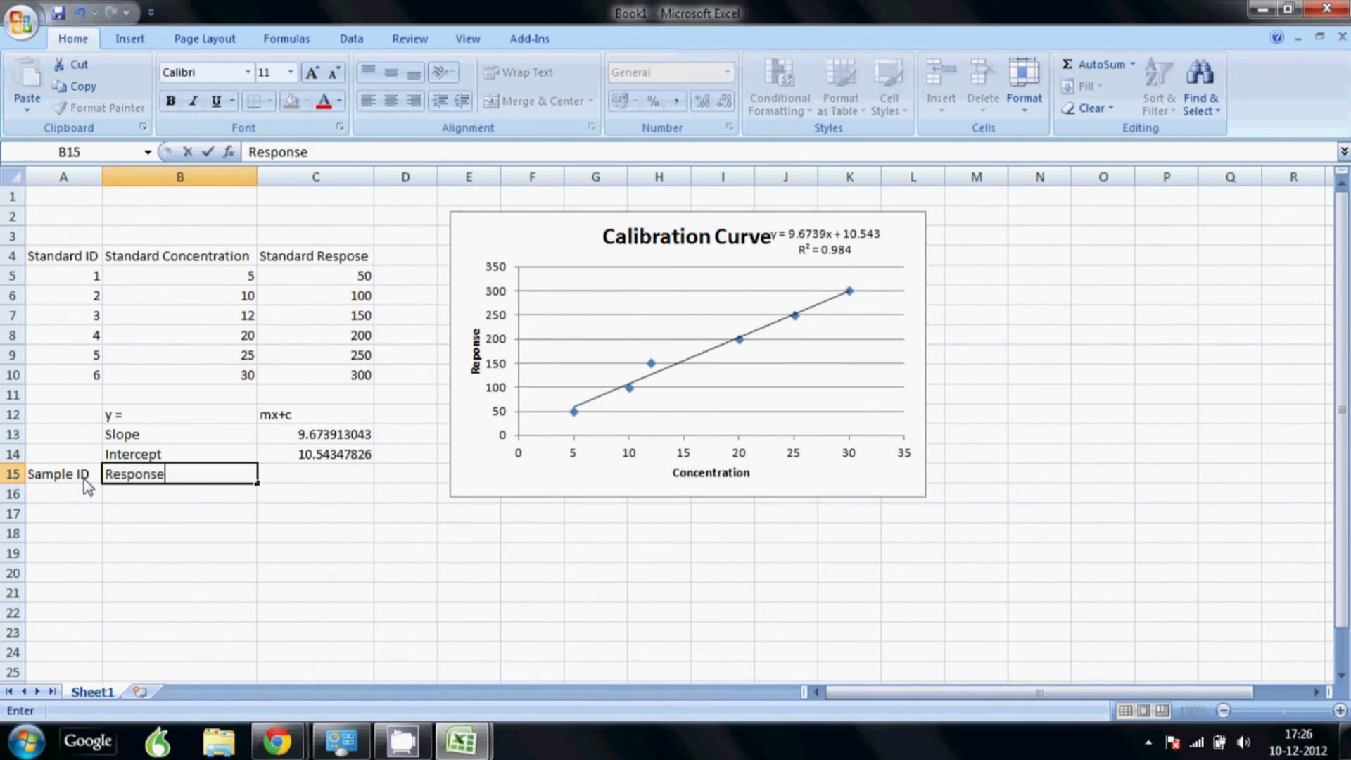
key("Tab")
type("Con")
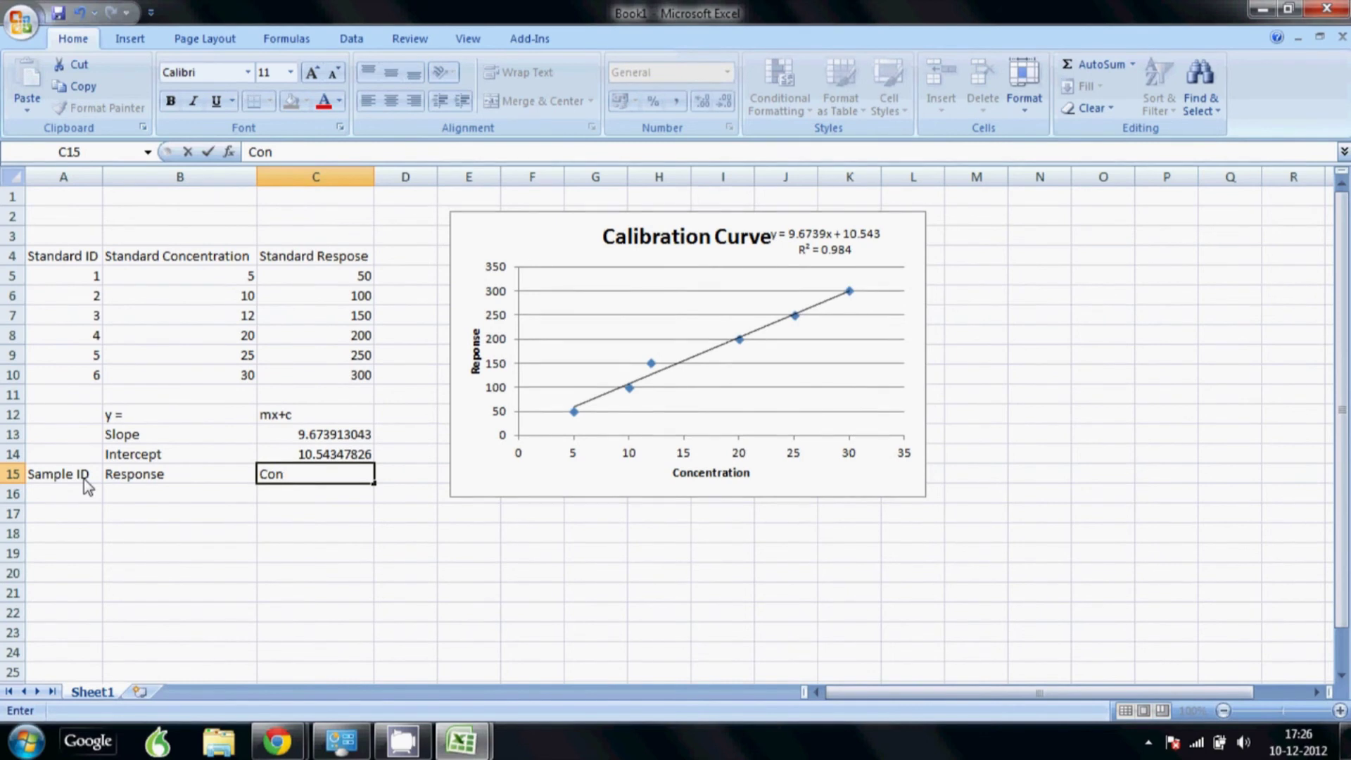
type("centration")
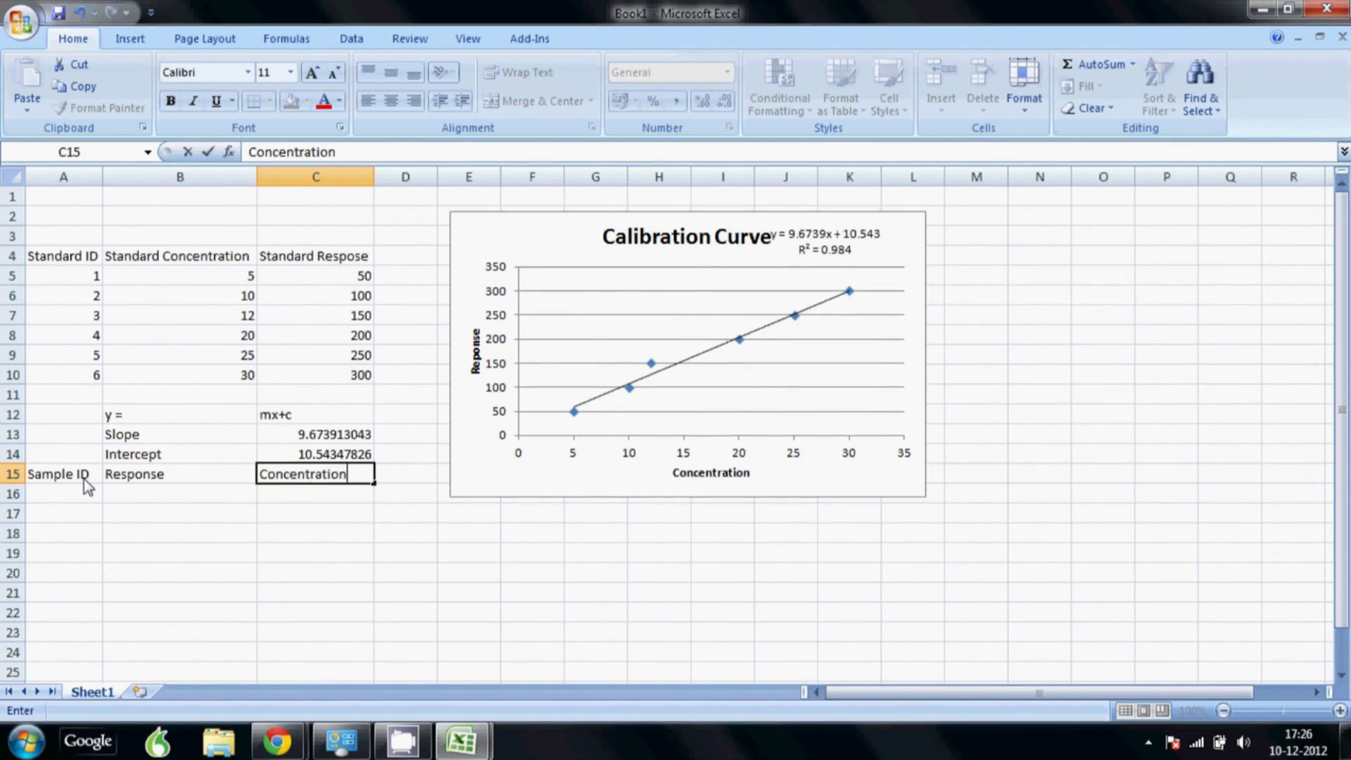
key("Return")
List sample IDs 1 through 6 down column A below the headings.
type("1")
key("Return")
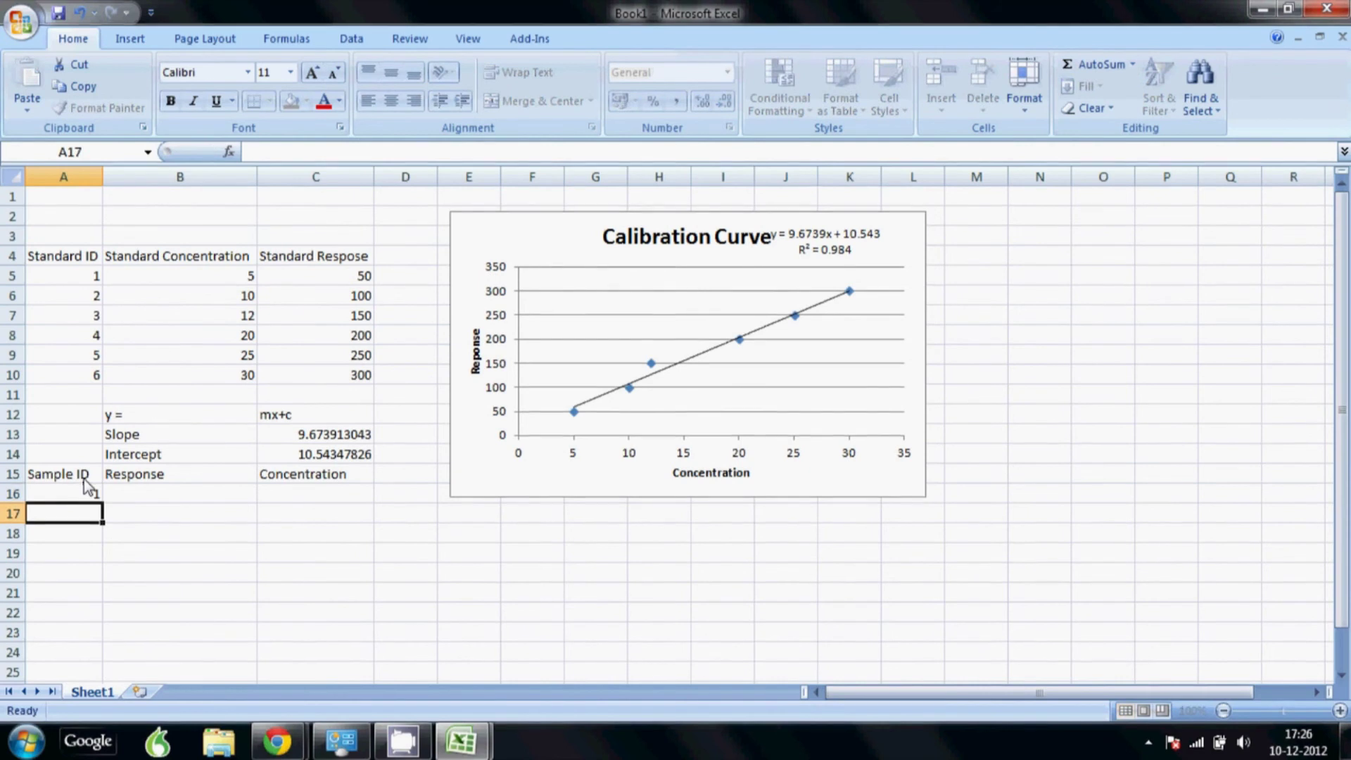
type("2")
key("Return")
type("3")
key("Return")
type("4")
key("Return")
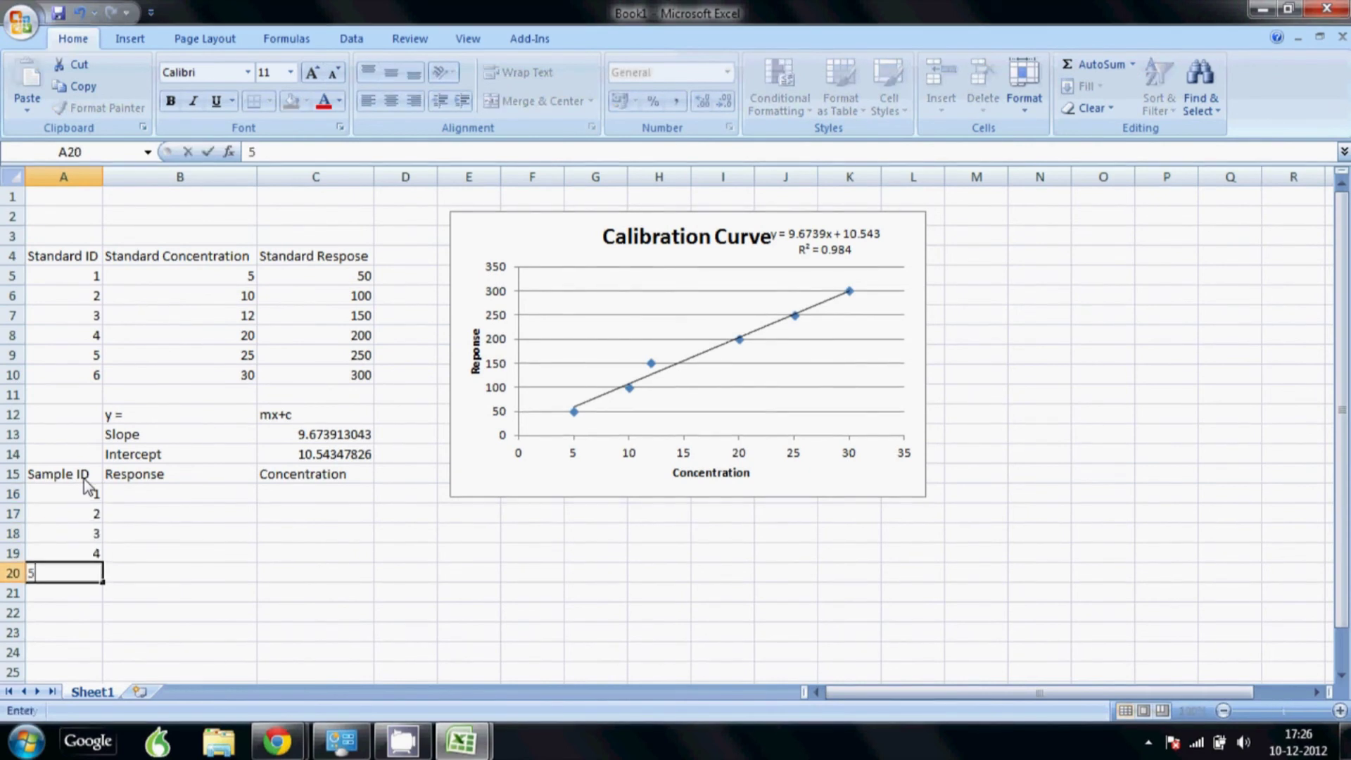
type("5")
key("Return")
type("6")
Enter the sample responses 55, 60, 100, 220, 200, 250 in B16:B21.
key("Right")
key("Up")
key("Up")
key("Up")
key("Up")
key("Up")
key("Up")
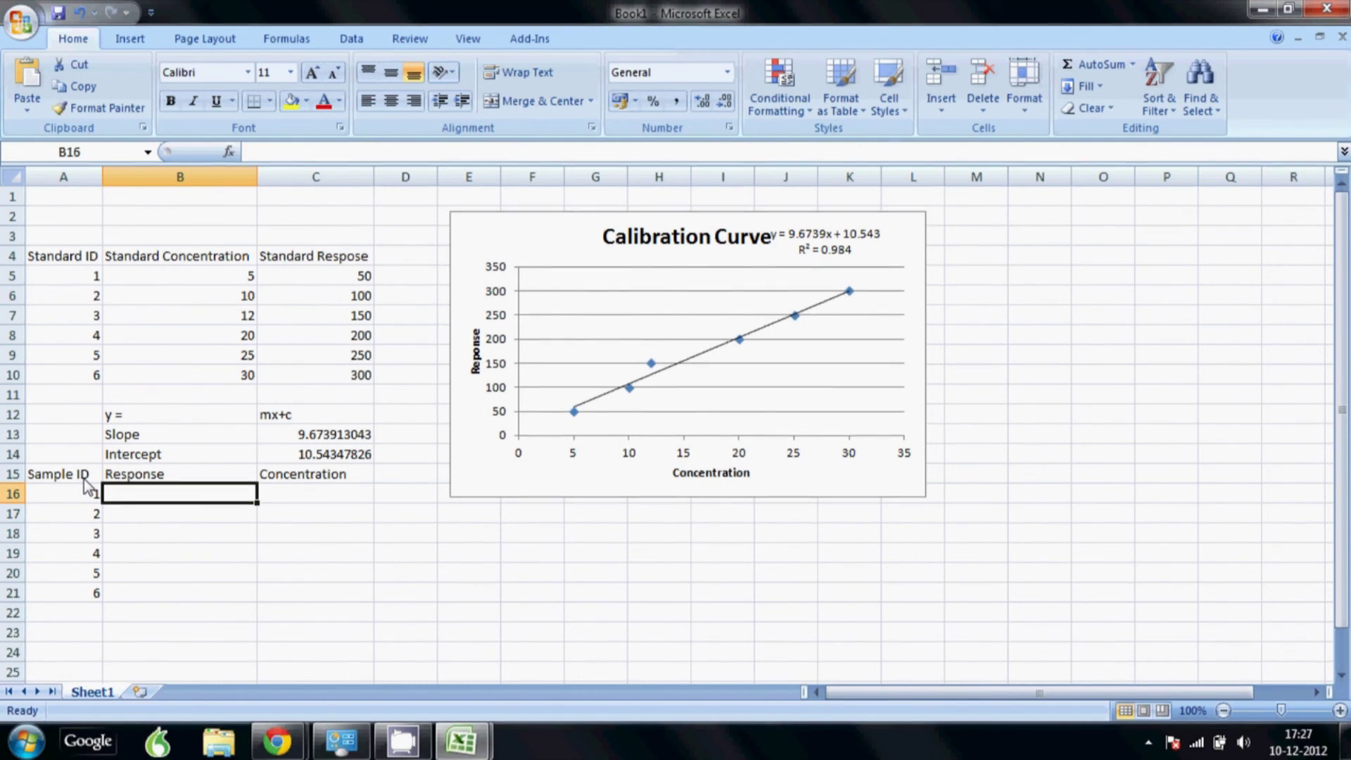
type("23")
key("Return")
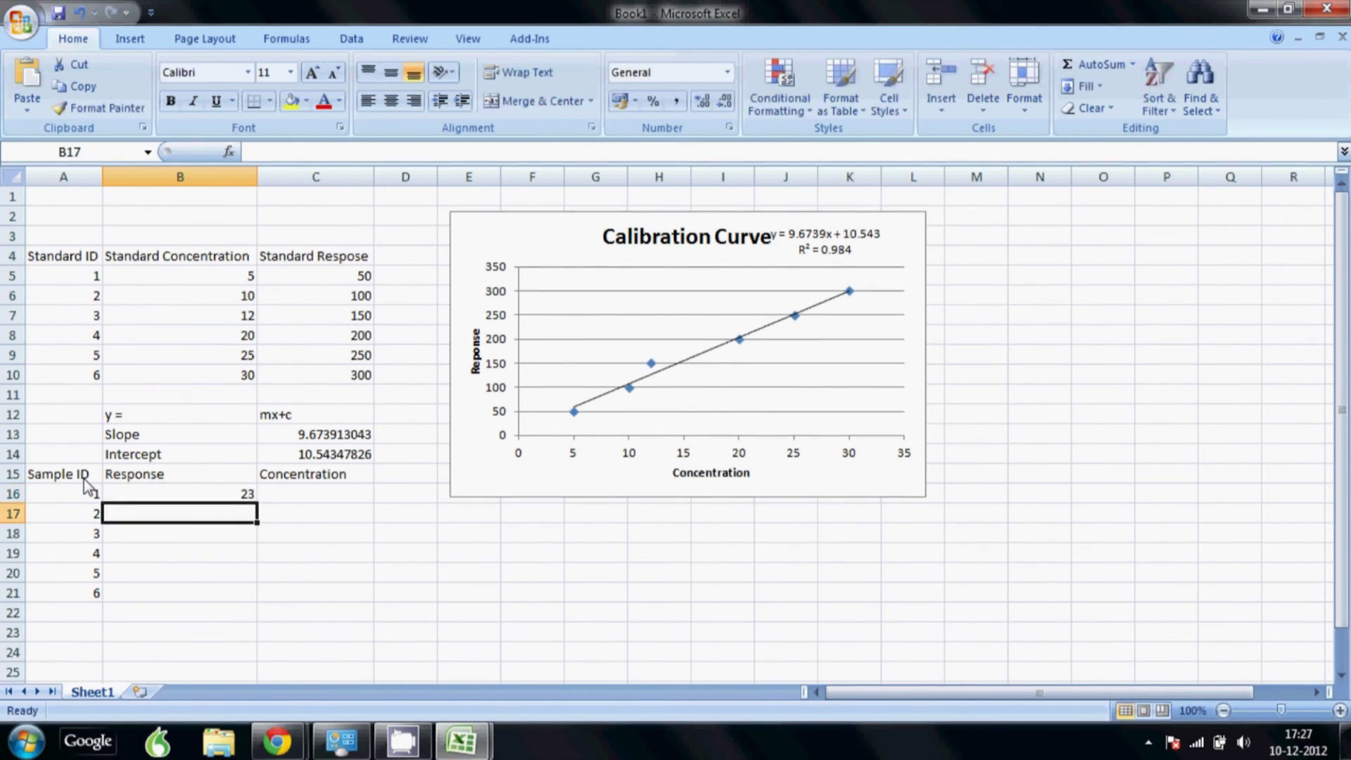
key("Up")
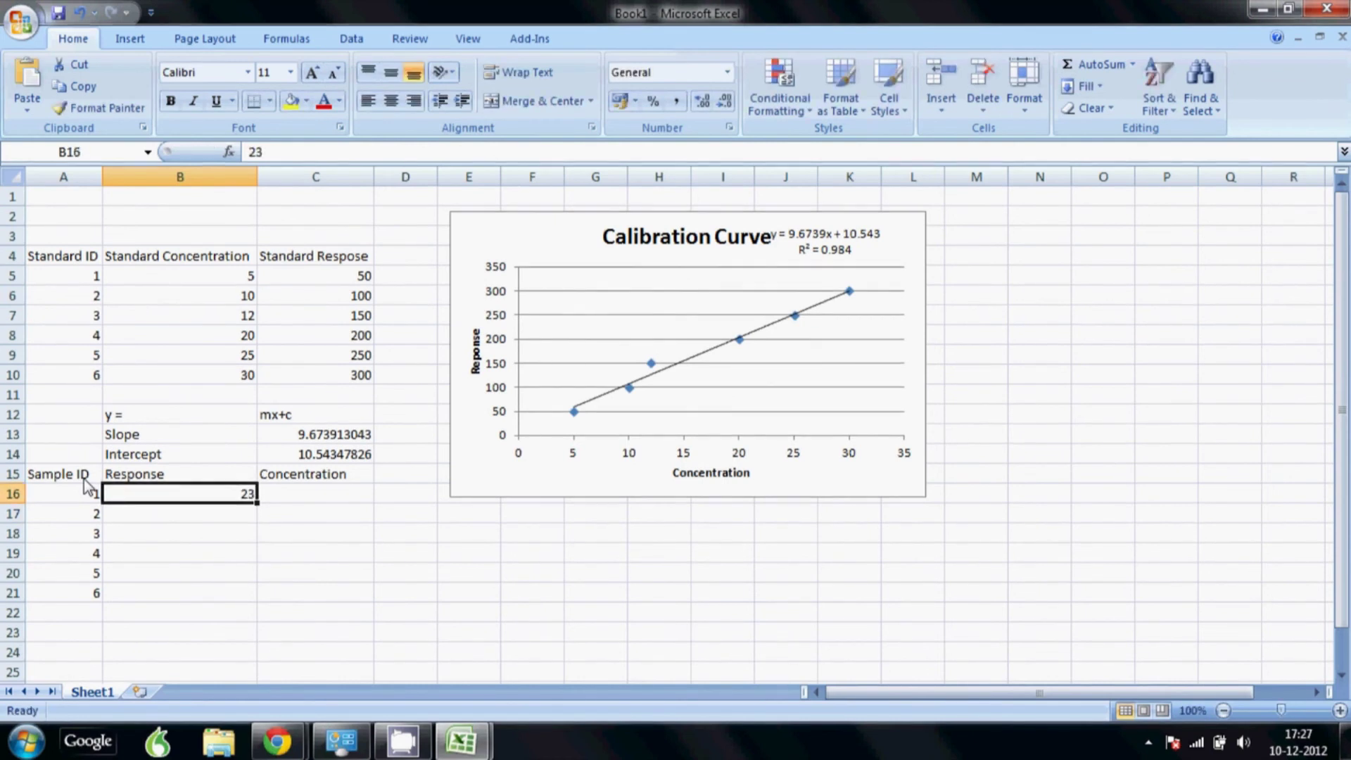
type("55")
key("Return")
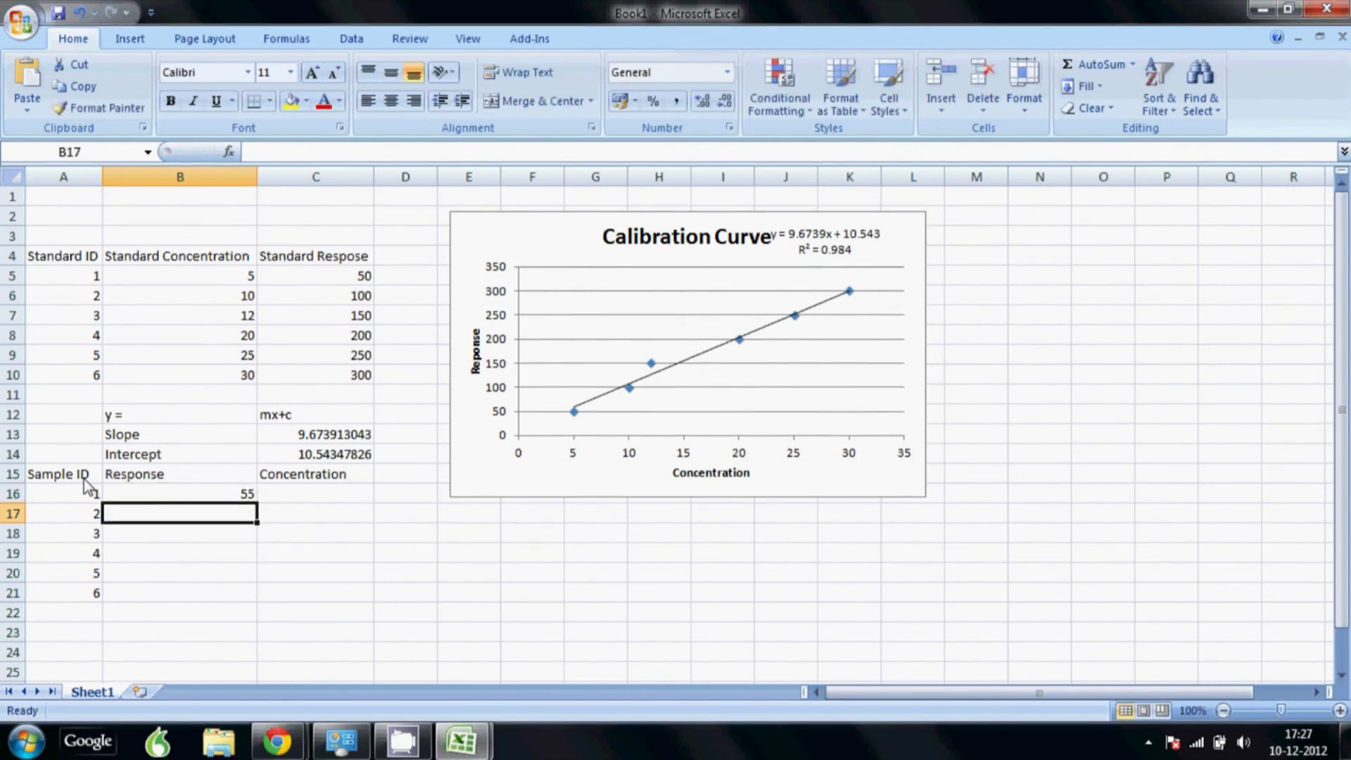
type("60")
key("Return")
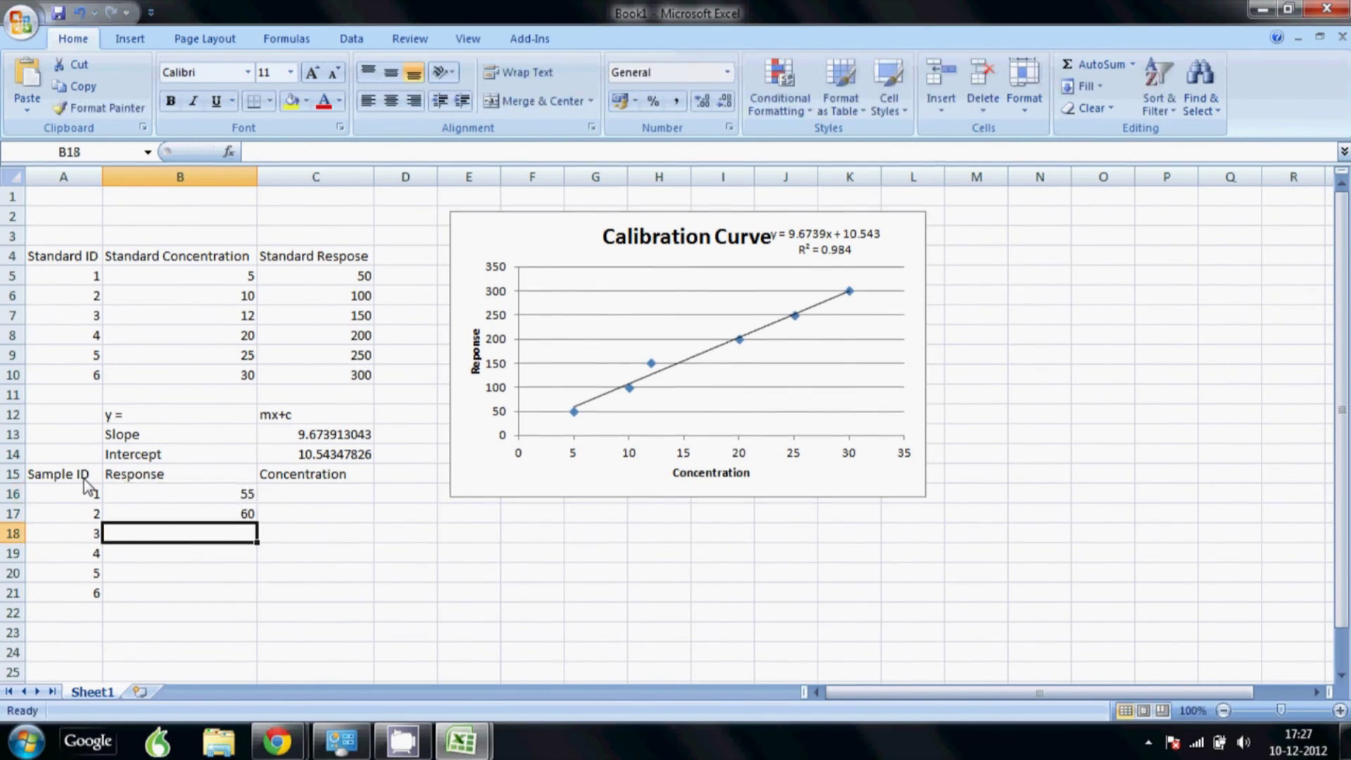
type("100")
key("Return")
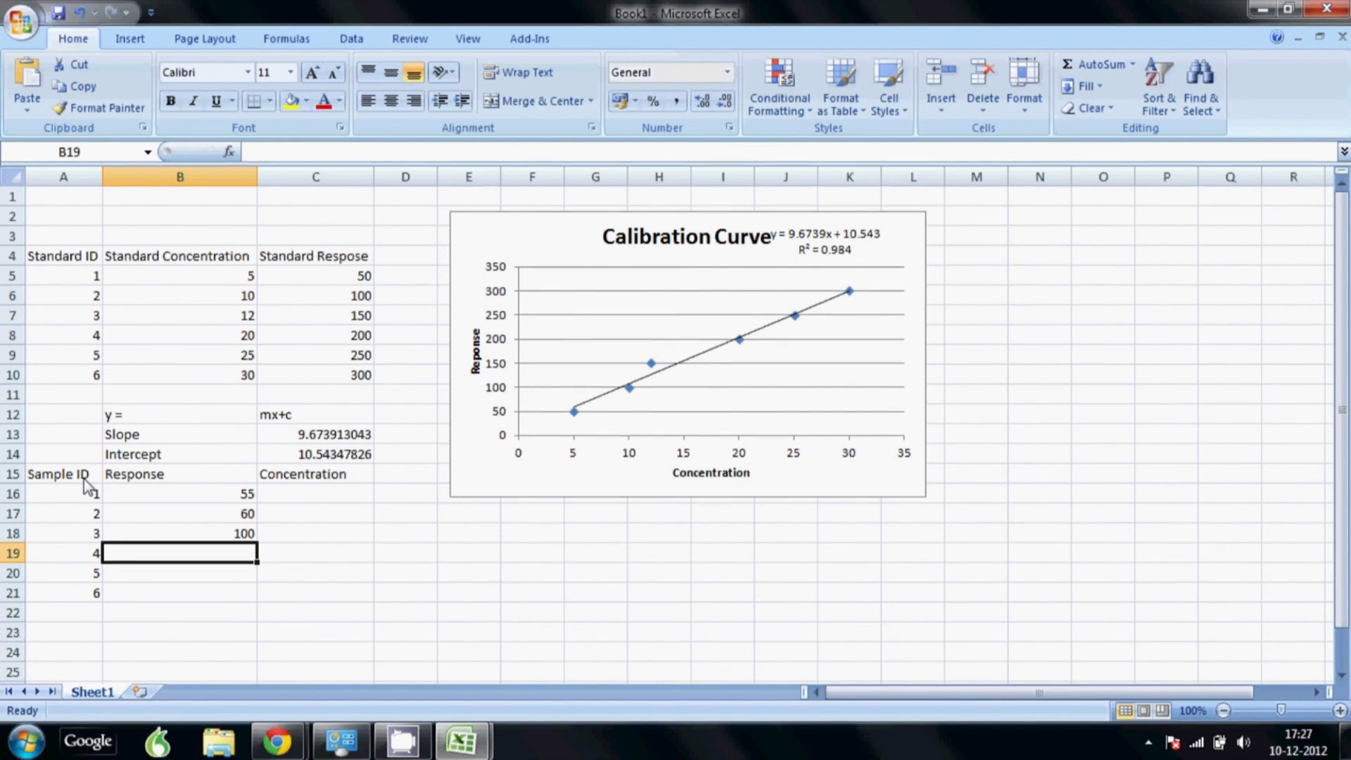
type("220")
key("Return")
type("200")
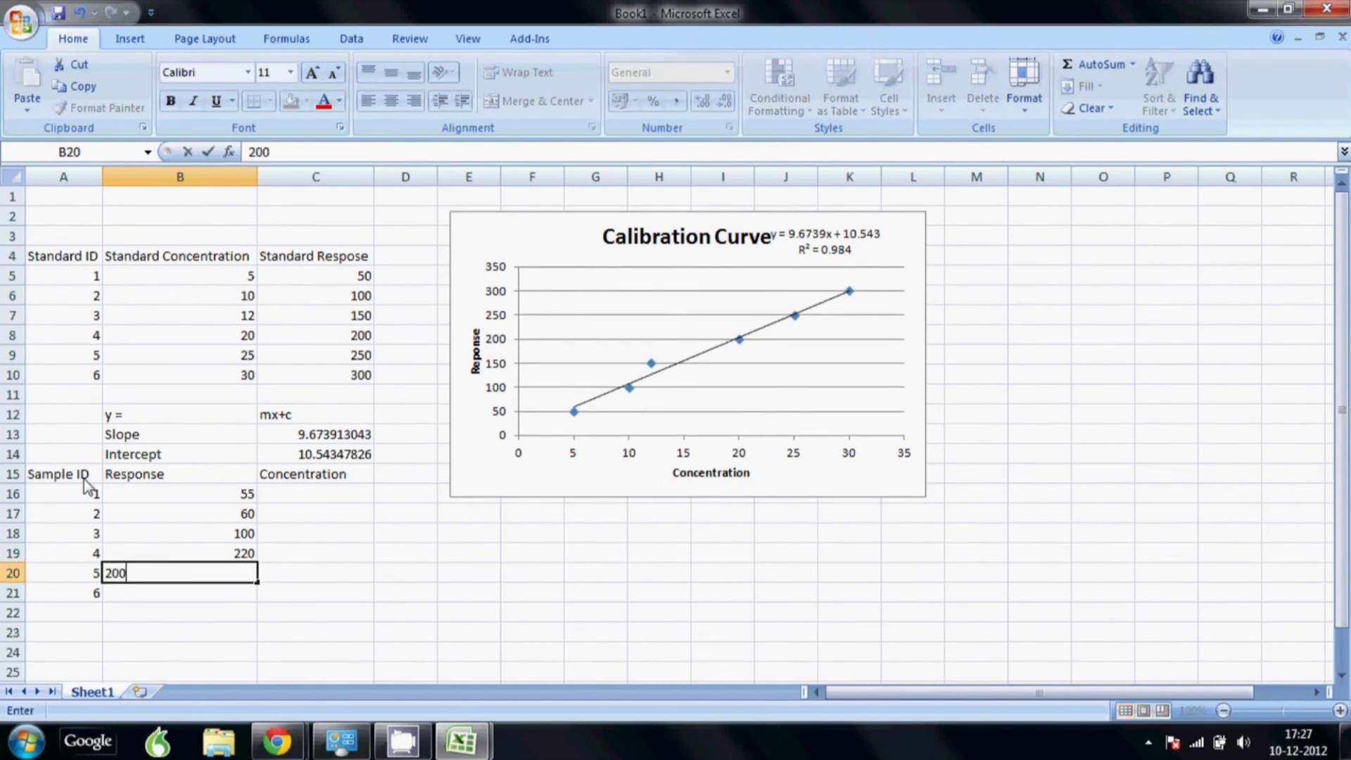
key("Return")
type("25")
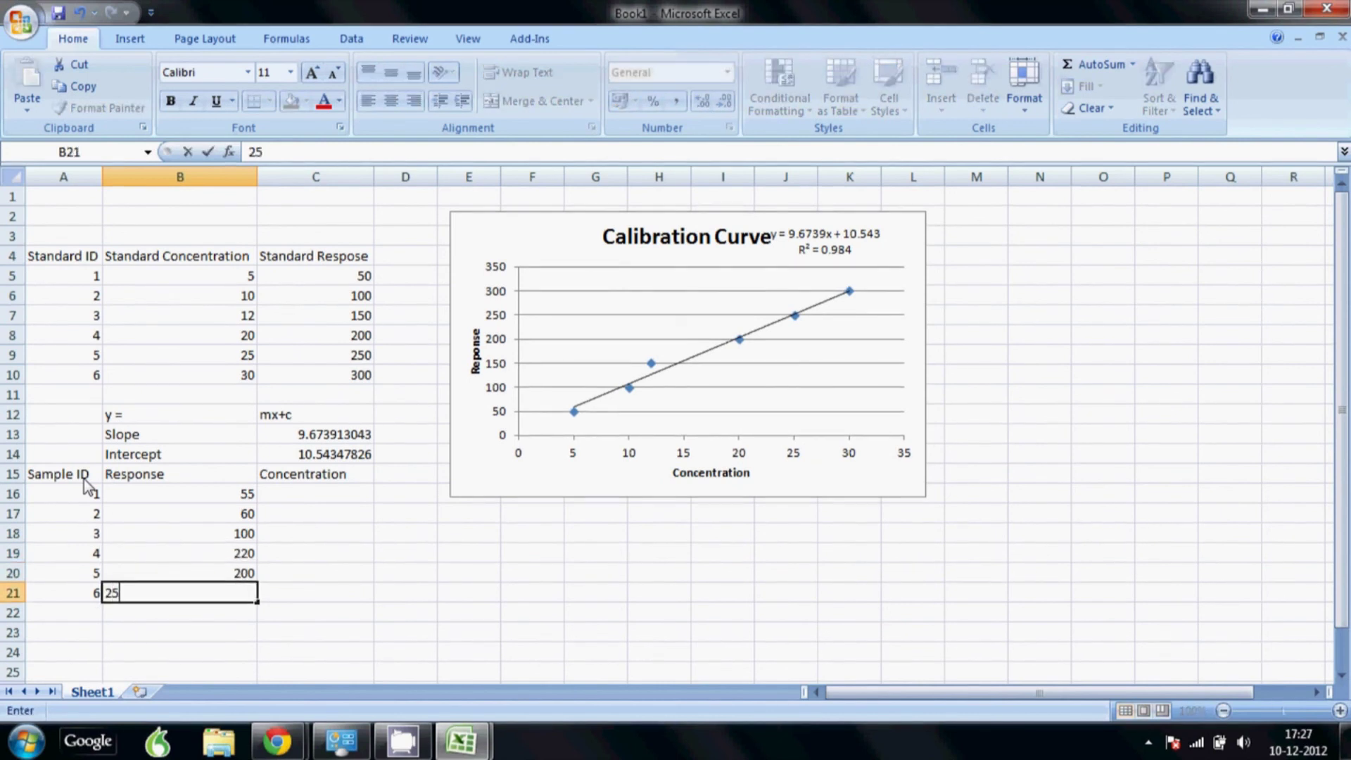
type("0")
key("Right")
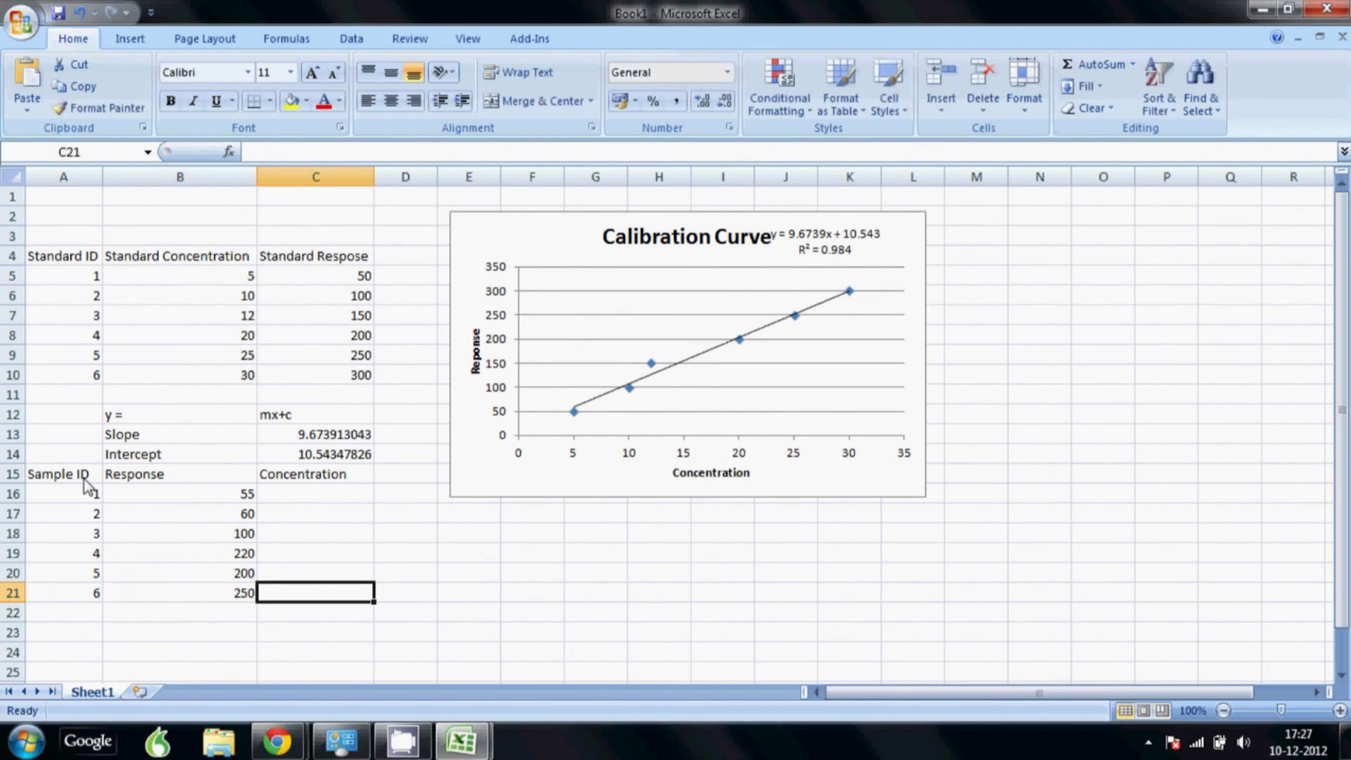
key("Up")
key("Up")
key("Up")
key("Up")
key("Up")
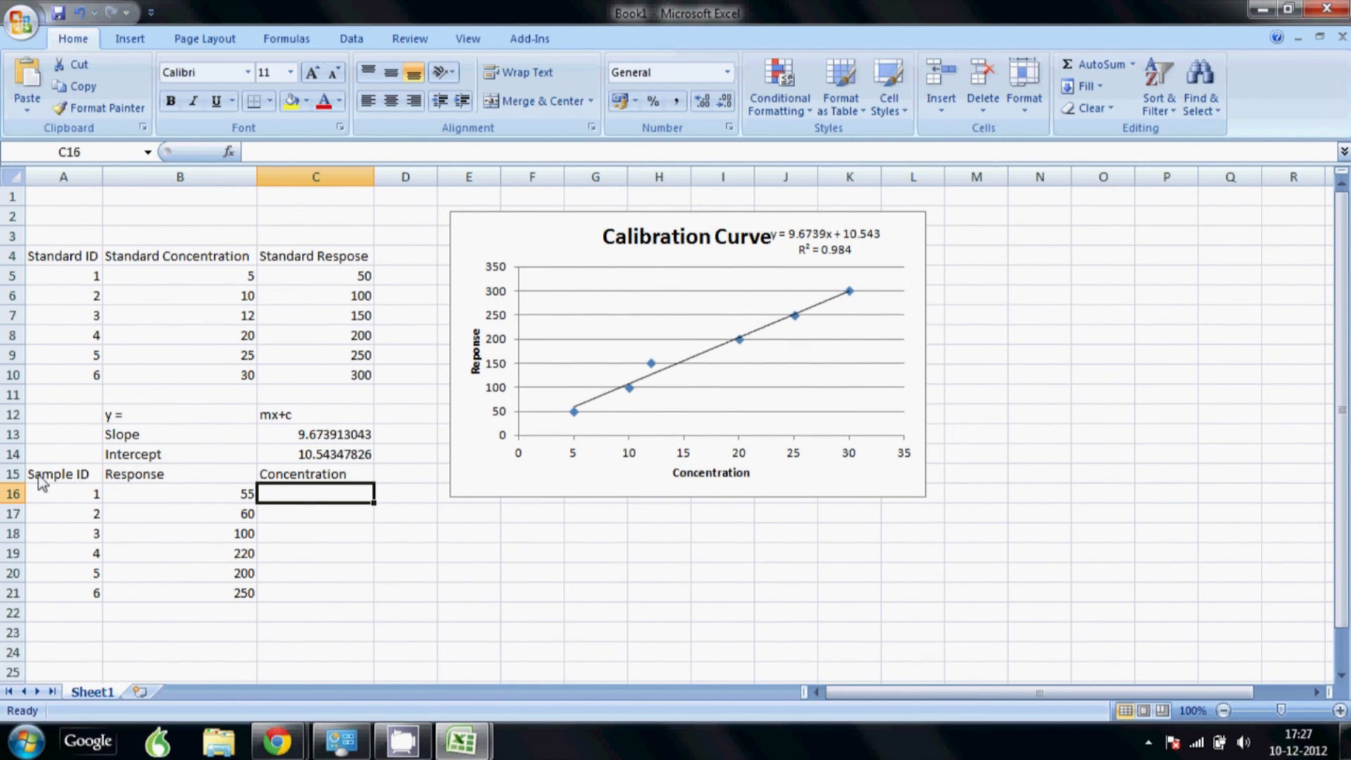
Insert a blank row at row 15 above the sample table.
left_click(13, 475)
right_click(13, 475)
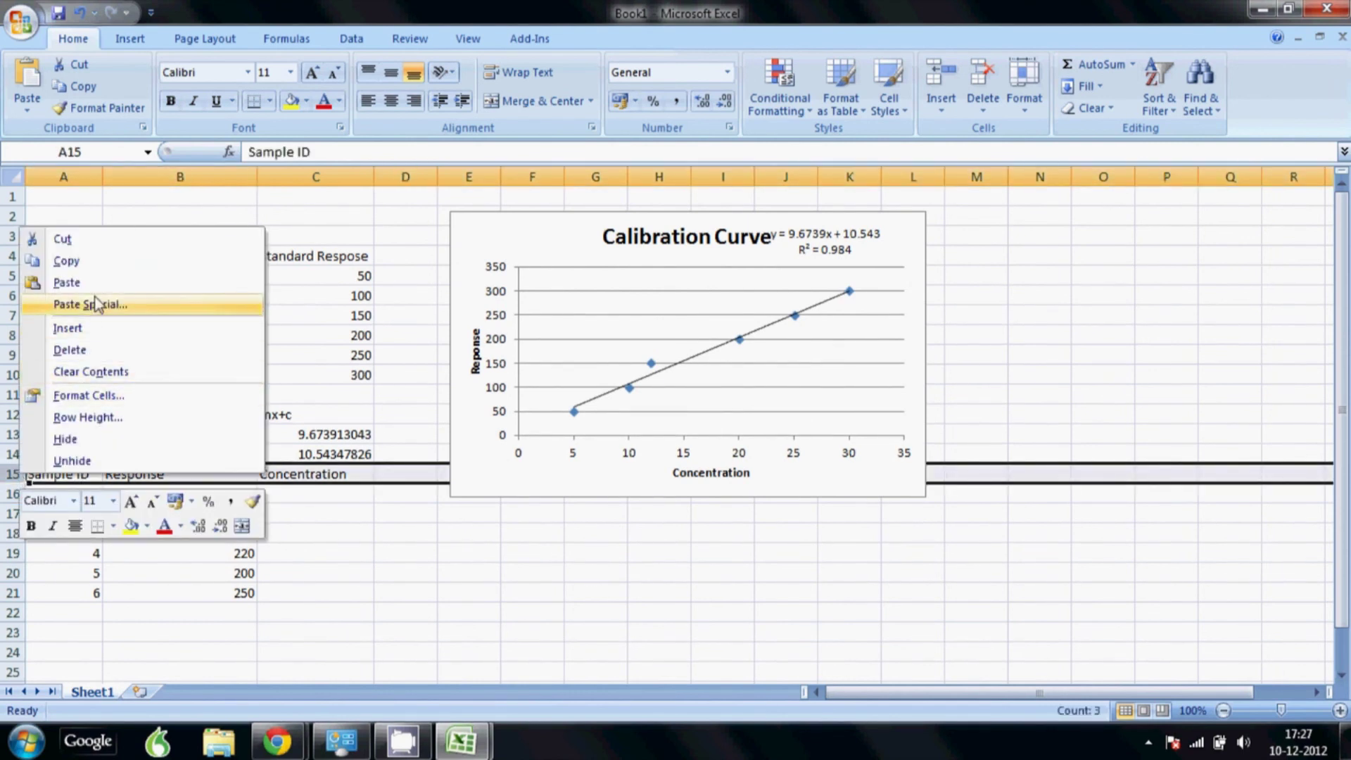
left_click(69, 328)
Label cell B15 in the new row with 'x='.
left_click(151, 478)
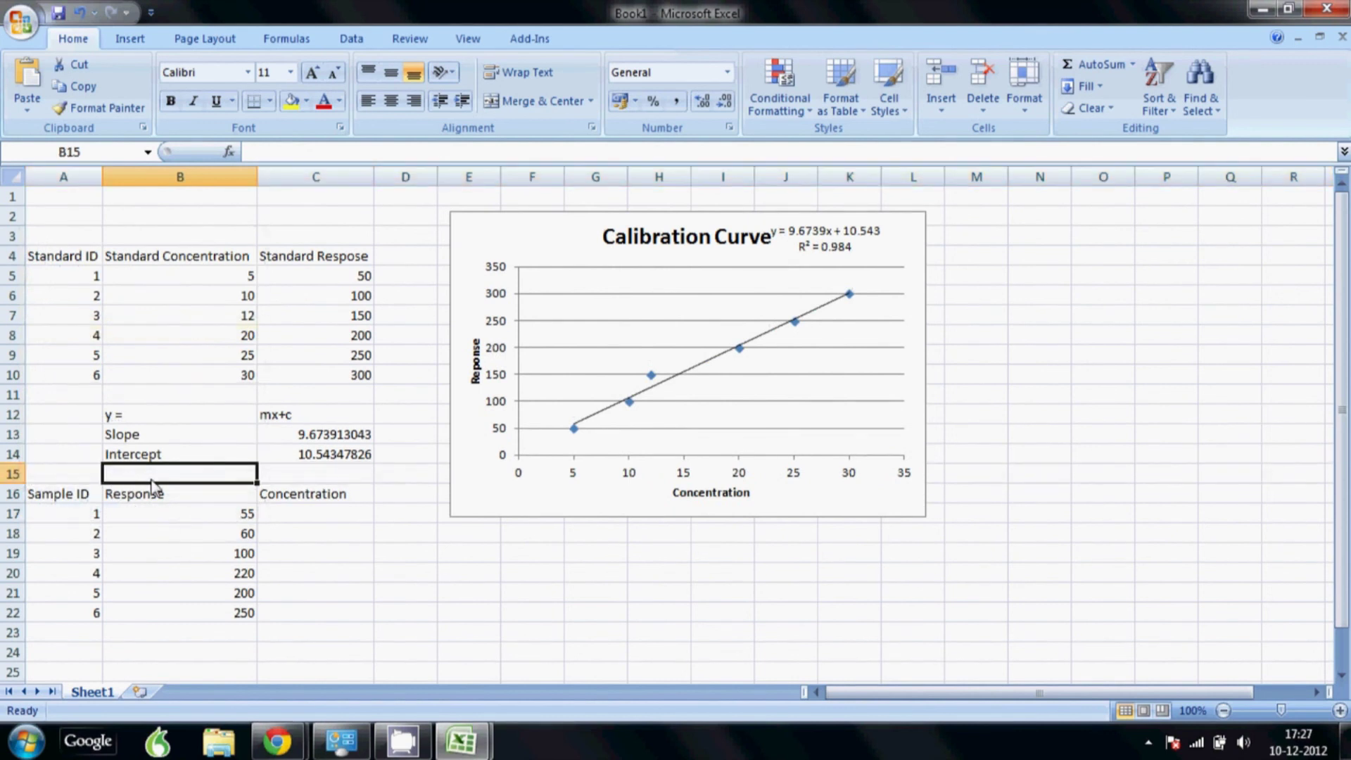
type("x=")
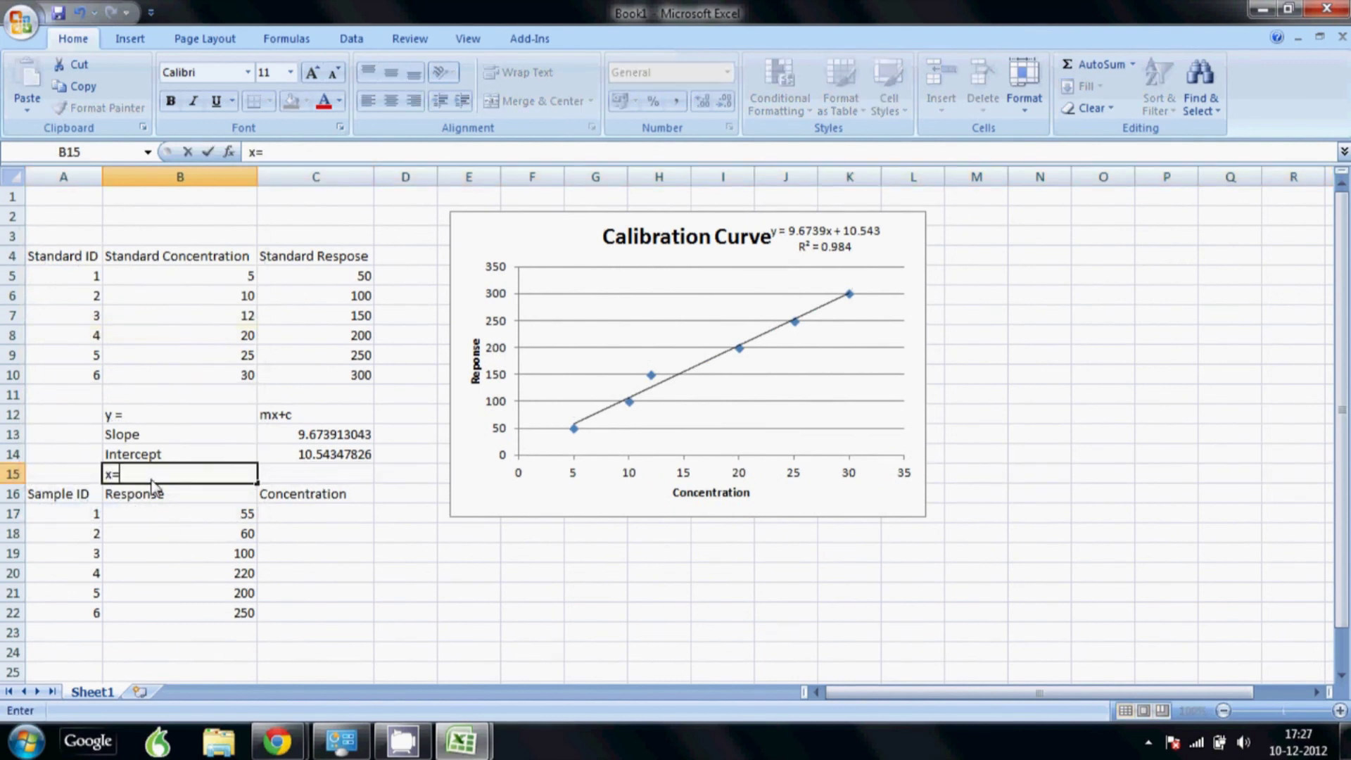
key("Tab")
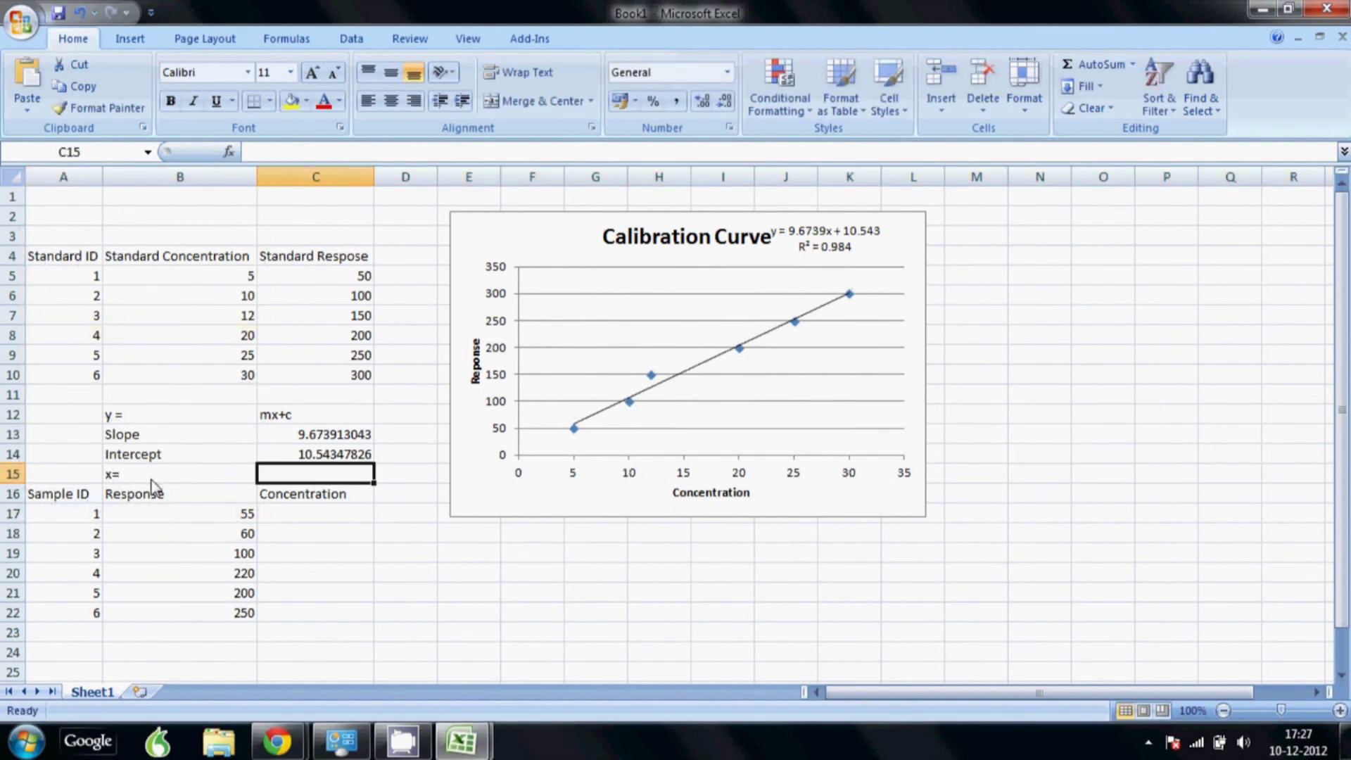